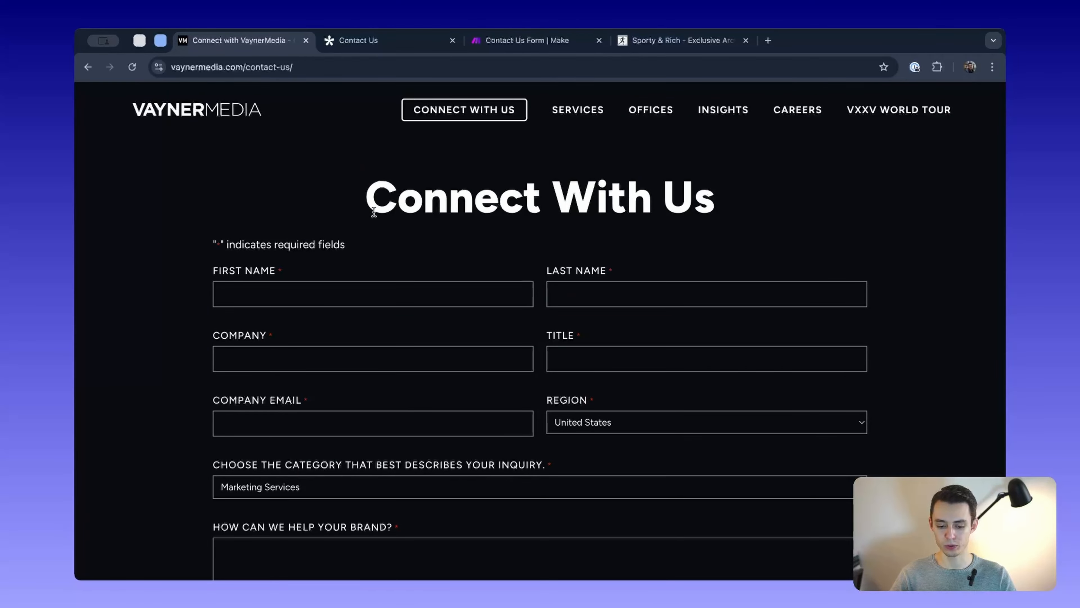
# - Examine the VaynerMedia contact form and the module chain of the Contact Us Form scenario in Make
pyautogui.moveTo(373, 211); pyautogui.dragTo(743, 224)
pyautogui.click(526, 336)
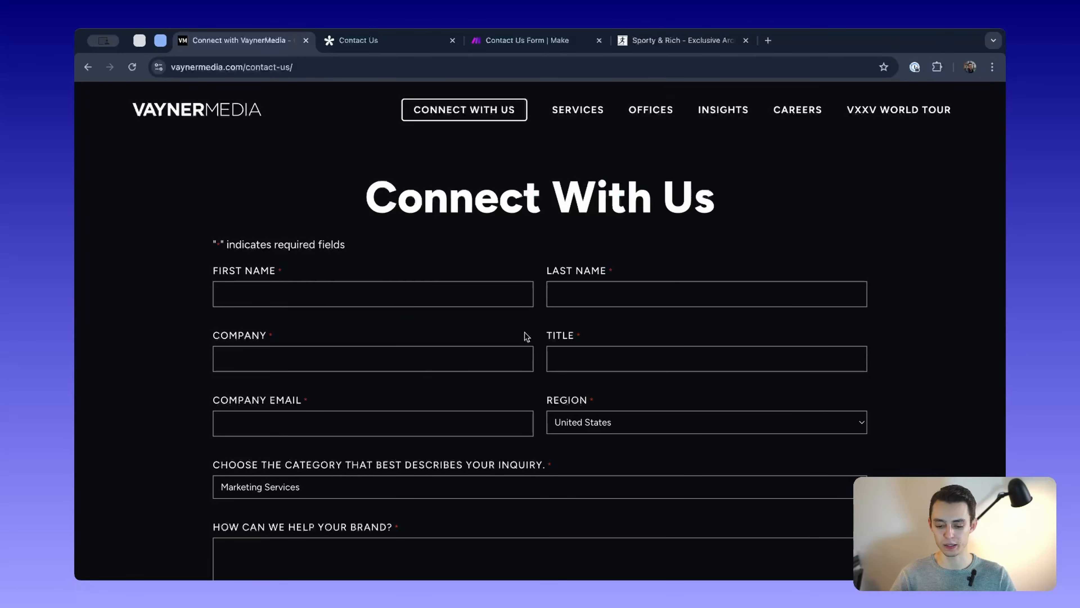
pyautogui.click(511, 48)
pyautogui.moveTo(259, 252); pyautogui.dragTo(822, 462)
pyautogui.scroll(2, 822, 462)
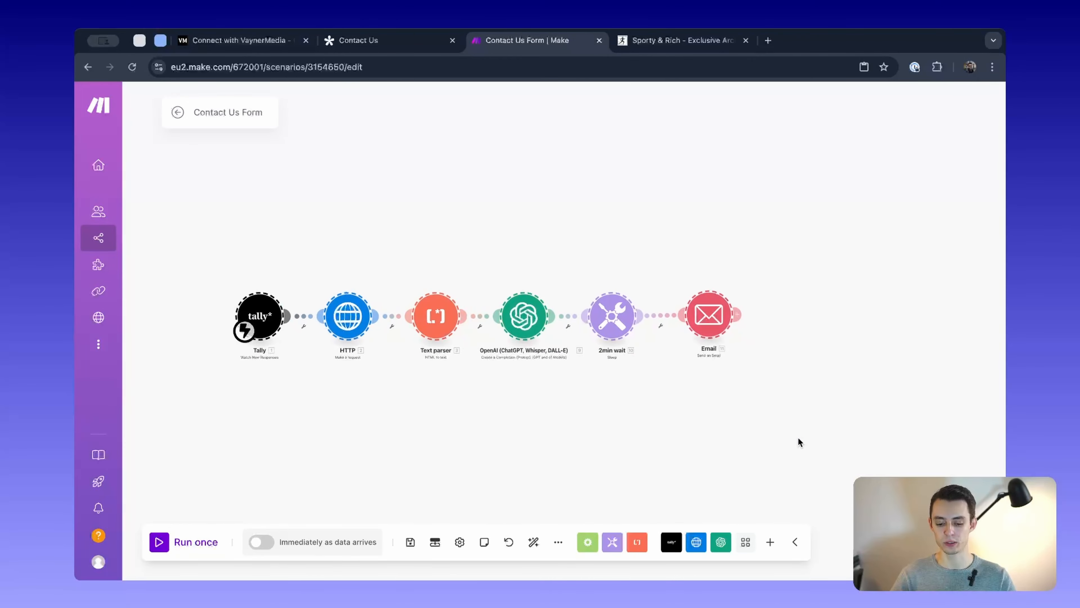
pyautogui.moveTo(731, 430); pyautogui.dragTo(800, 430)
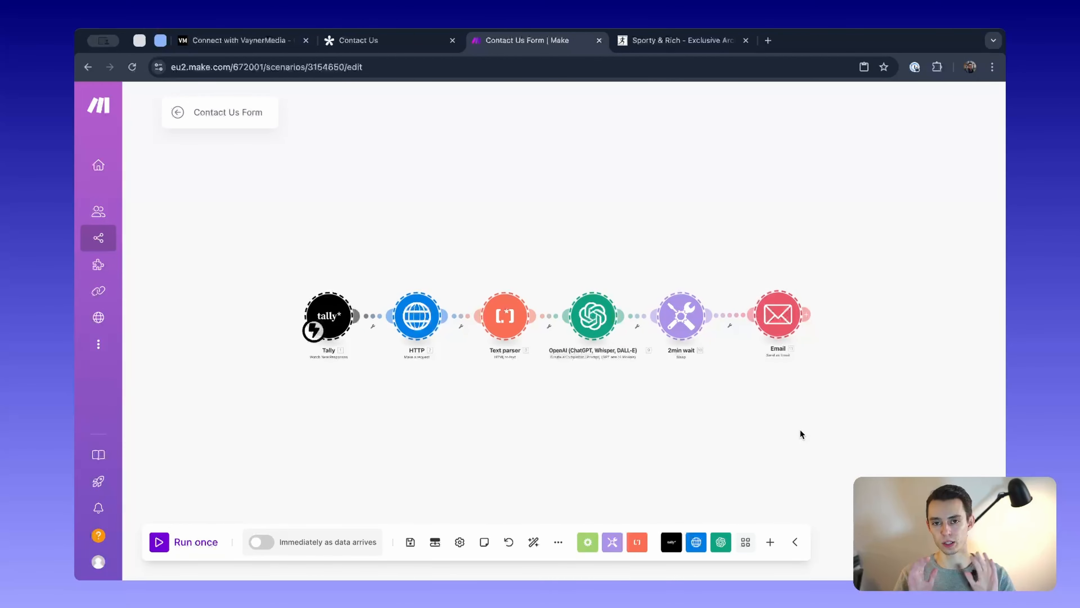
pyautogui.moveTo(239, 68); pyautogui.dragTo(169, 67)
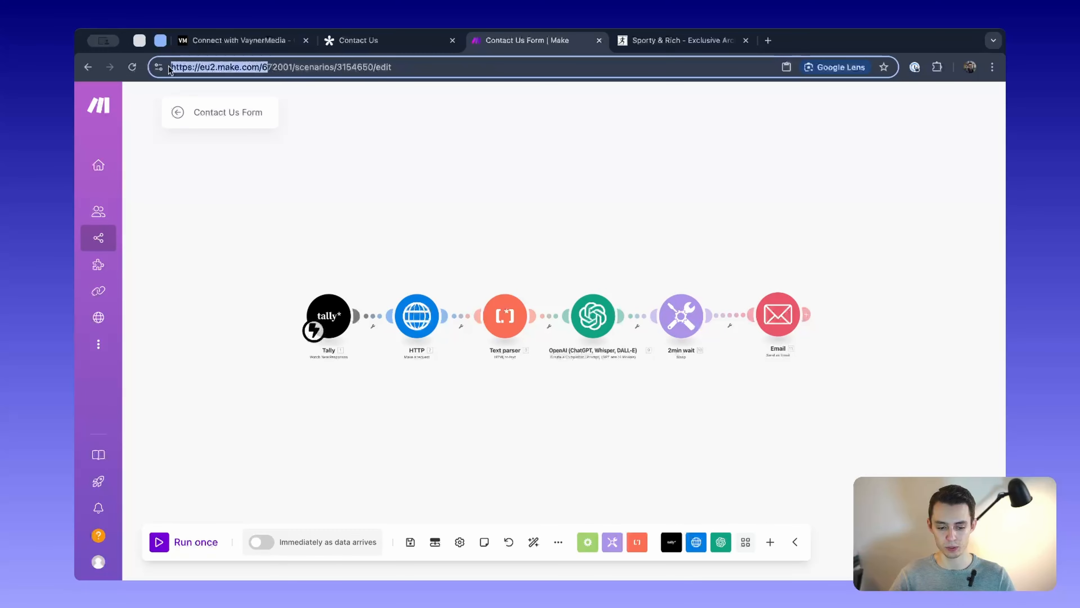
pyautogui.click(403, 244)
pyautogui.moveTo(243, 253); pyautogui.dragTo(834, 403)
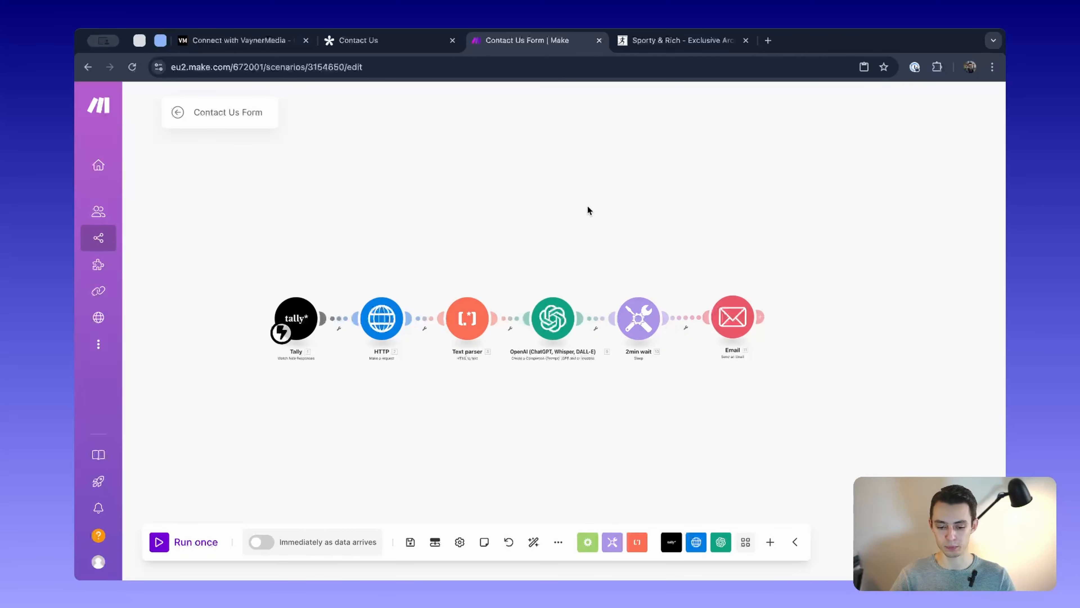
# - Fill in the contact's name and e-mail in the Tally Contact Us form
pyautogui.click(367, 52)
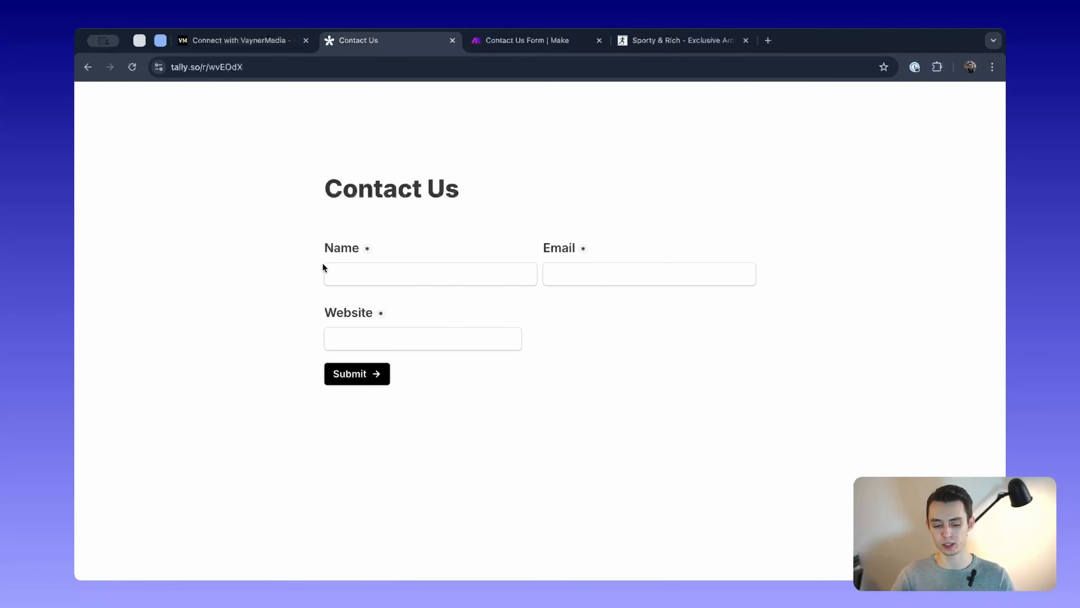
pyautogui.click(398, 337)
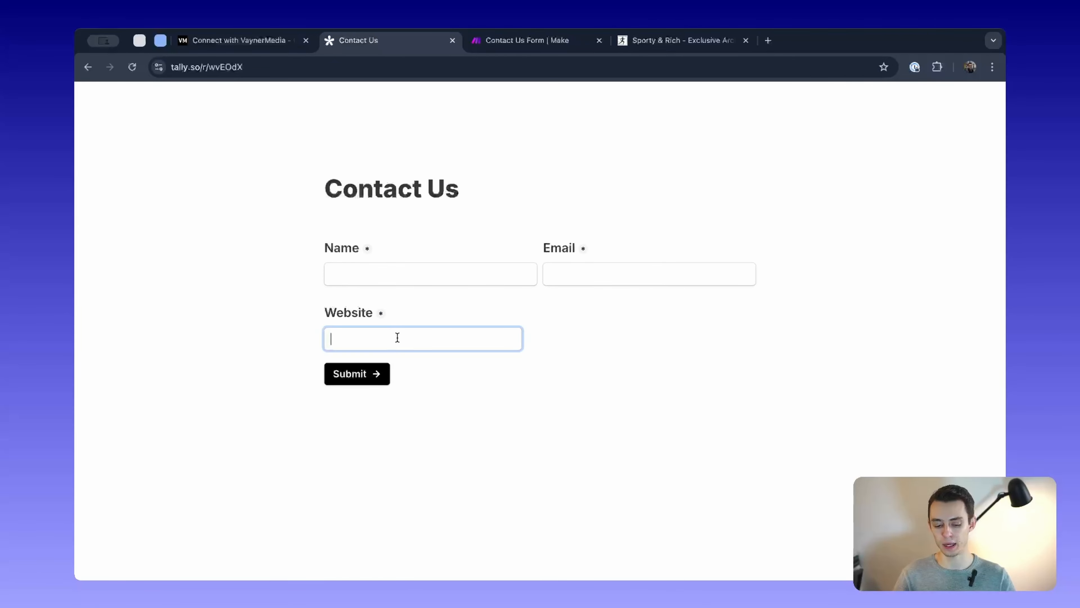
pyautogui.moveTo(315, 337); pyautogui.dragTo(427, 306)
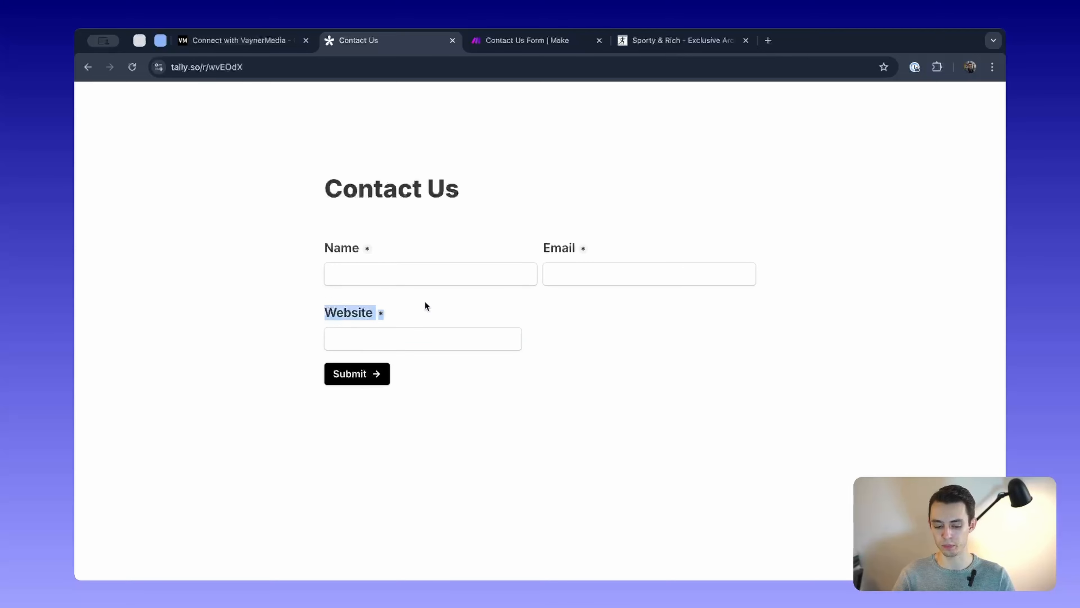
pyautogui.click(464, 306)
pyautogui.click(389, 275)
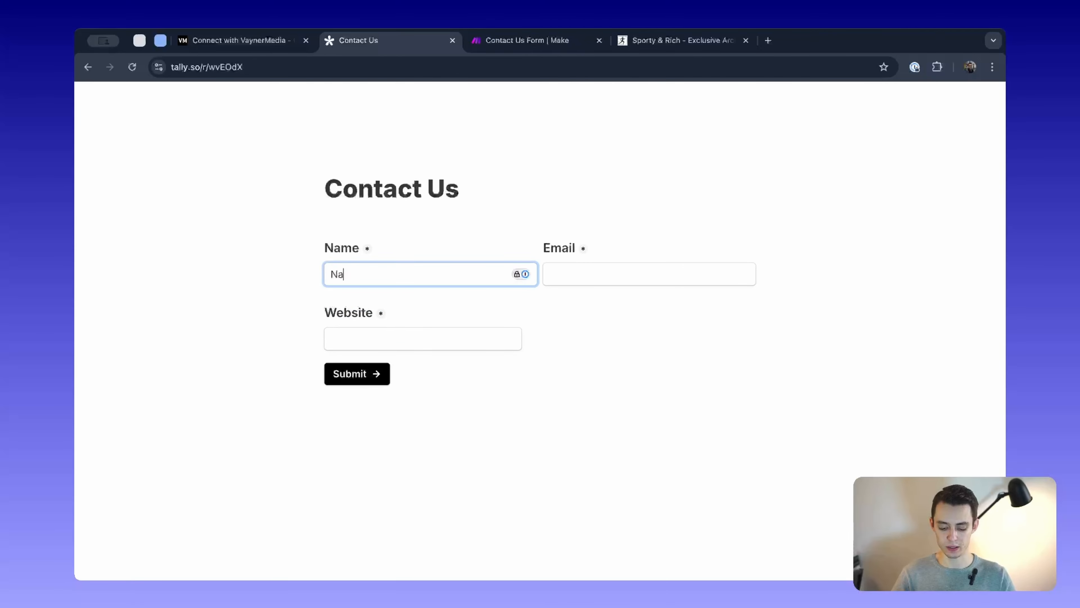
pyautogui.press('Tab')
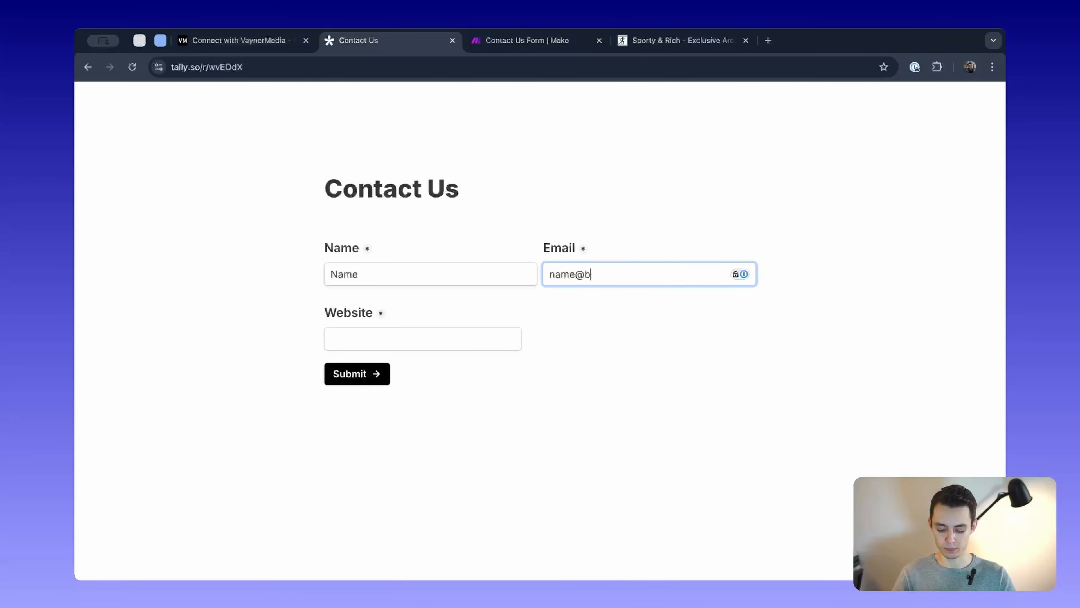
pyautogui.press('Tab')
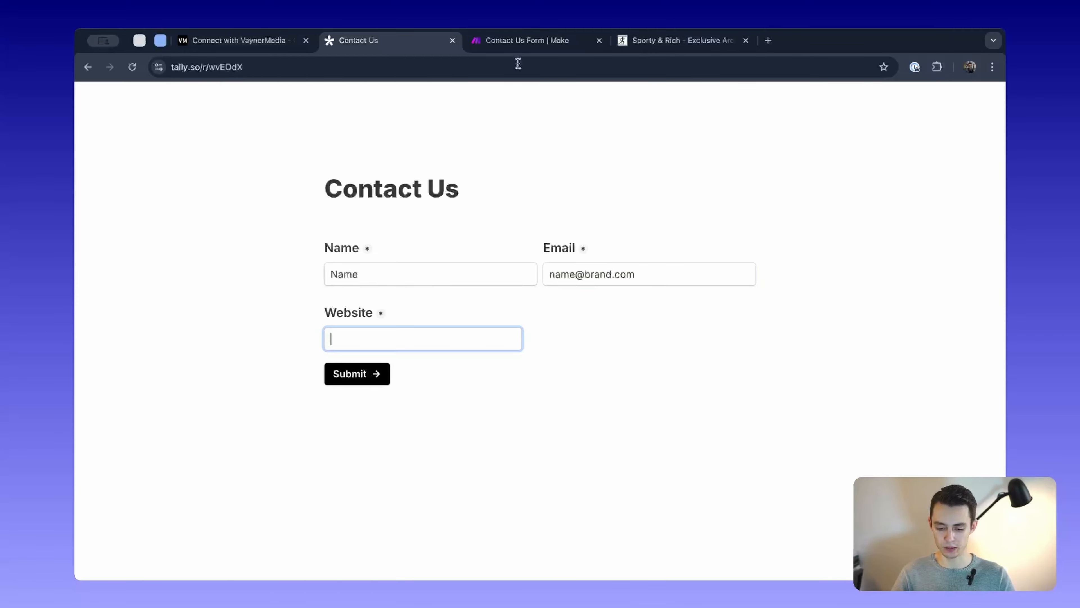
pyautogui.click(713, 39)
pyautogui.click(492, 74)
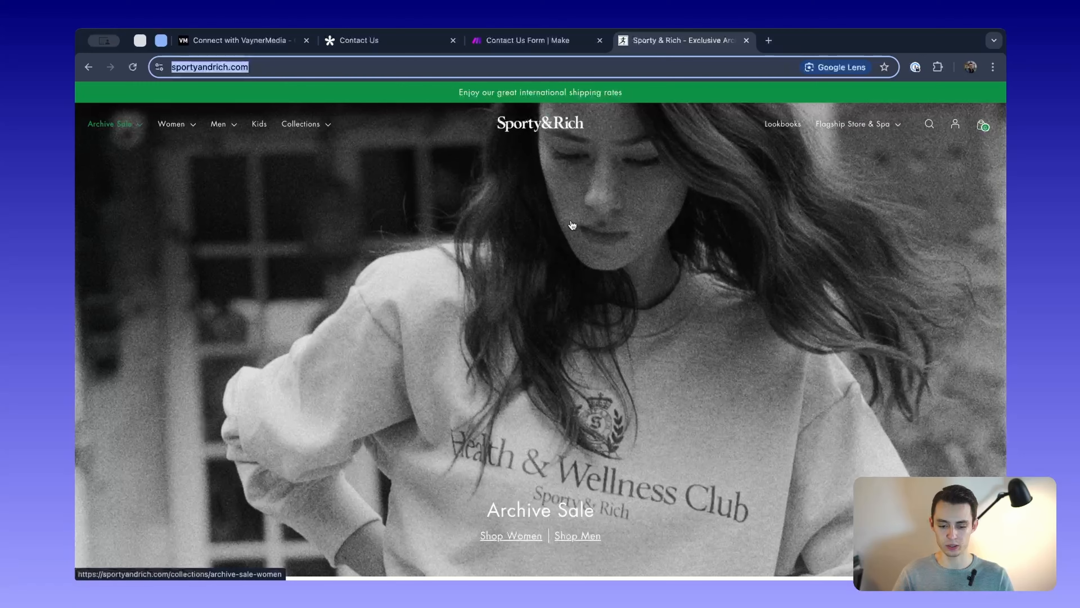
pyautogui.press('super+c')
pyautogui.click(359, 40)
pyautogui.press('super+v')
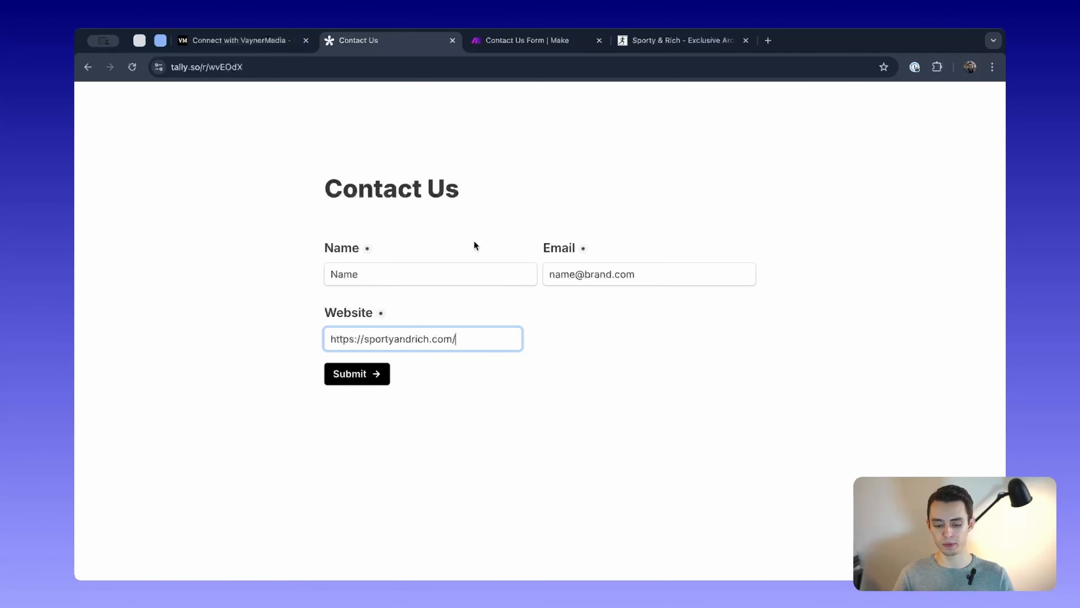
# - Browse the Sporty & Rich homepage to examine its archive sale and featured products
pyautogui.click(629, 40)
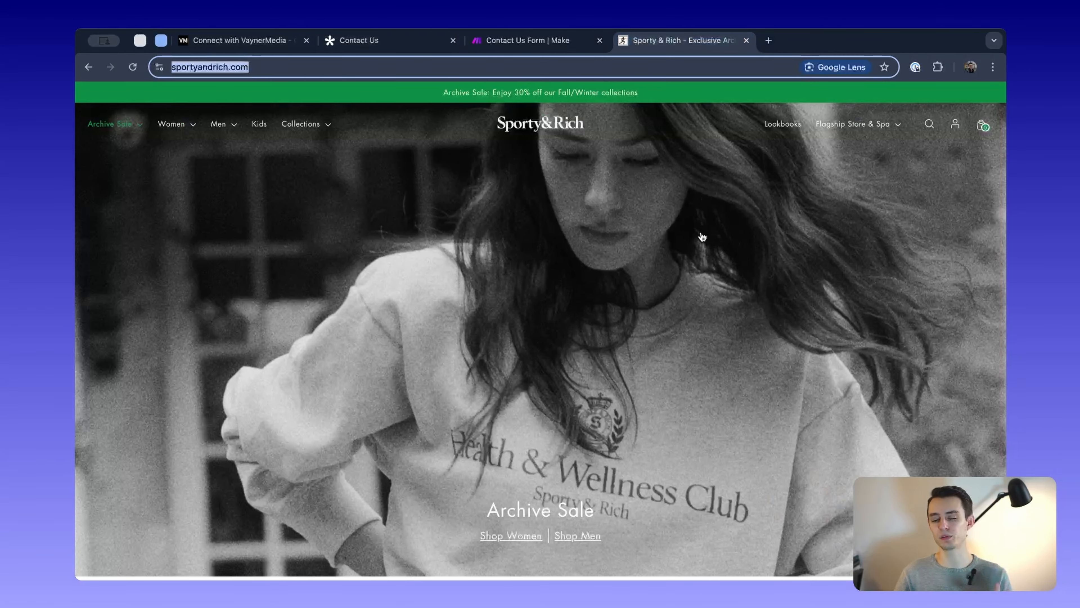
pyautogui.scroll(-1, 701, 237)
pyautogui.scroll(-5, 701, 237)
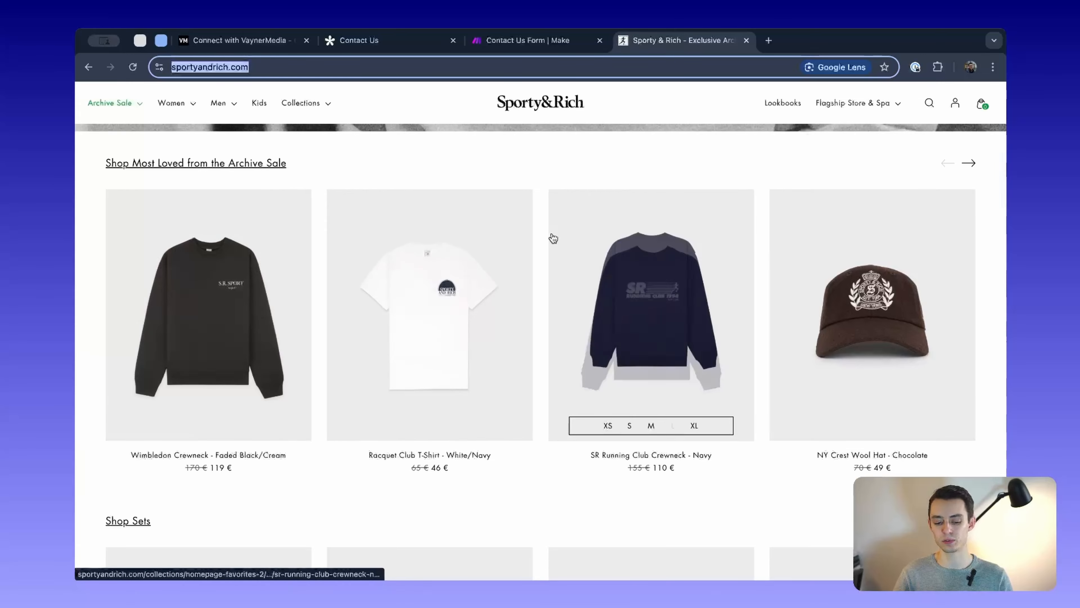
pyautogui.scroll(4, 553, 237)
pyautogui.scroll(-5, 553, 237)
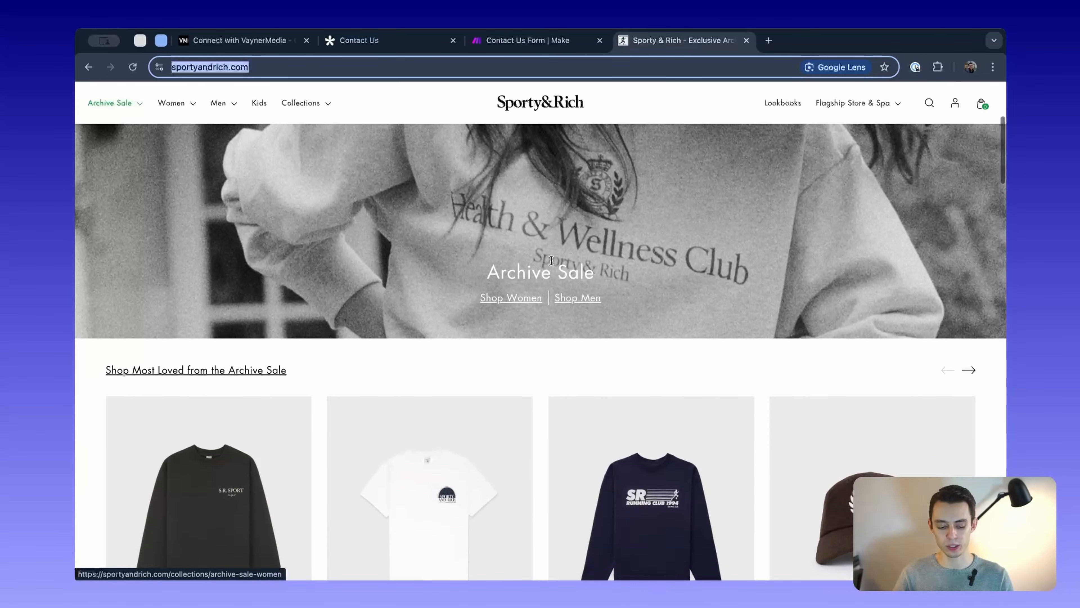
pyautogui.scroll(-3, 417, 314)
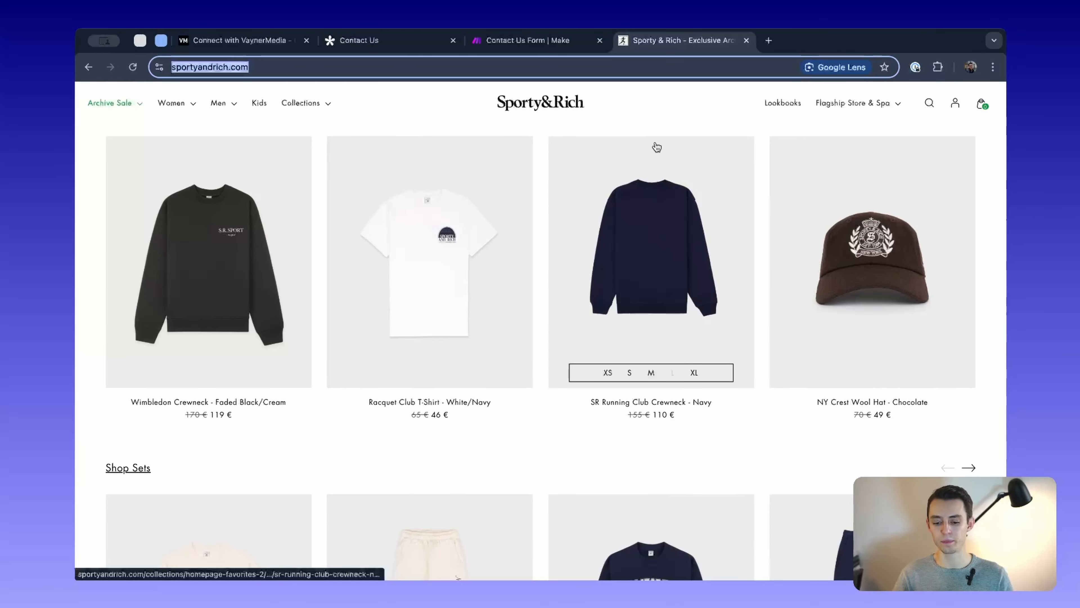
pyautogui.scroll(1, 647, 121)
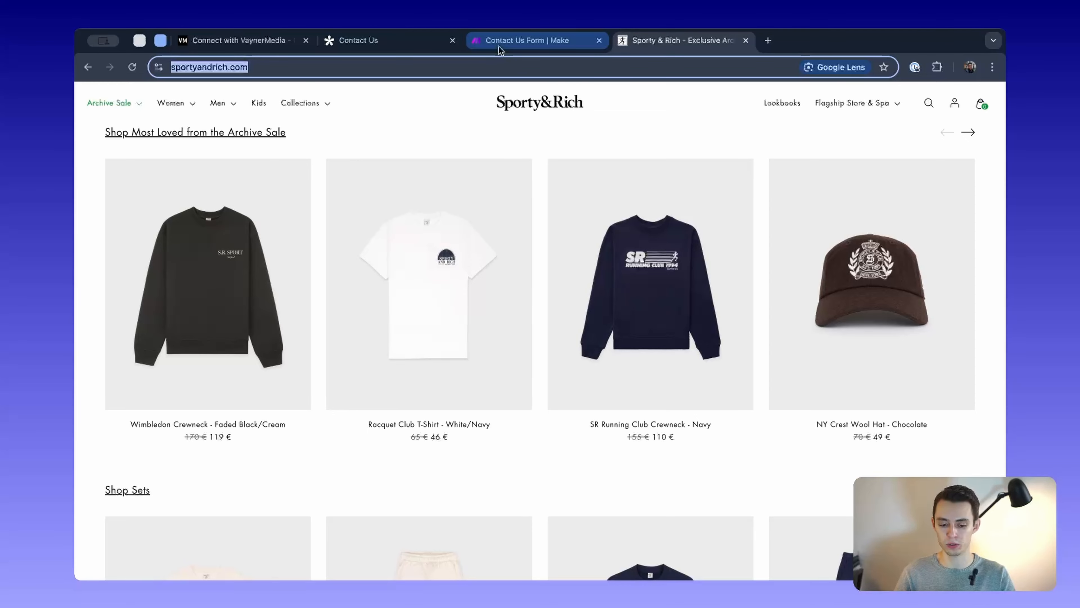
# - Check the filled-in contact form, and examine the Tally trigger and following modules of the Make scenario
pyautogui.click(372, 50)
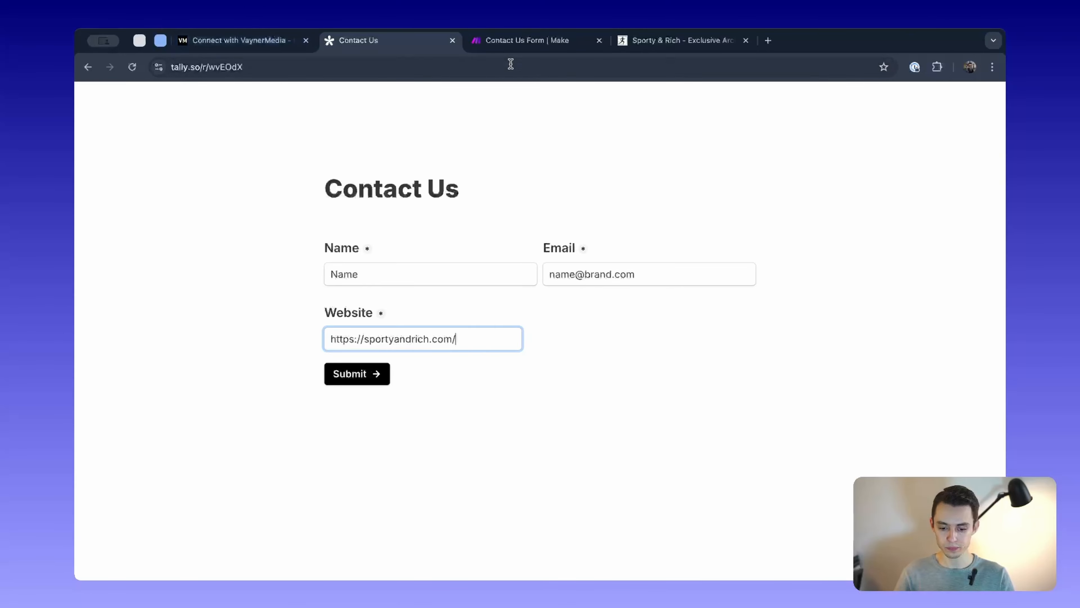
pyautogui.click(510, 49)
pyautogui.moveTo(355, 239); pyautogui.dragTo(397, 177)
pyautogui.scroll(2, 323, 239)
pyautogui.scroll(1, 289, 206)
pyautogui.scroll(2, 340, 177)
pyautogui.moveTo(235, 209); pyautogui.dragTo(363, 396)
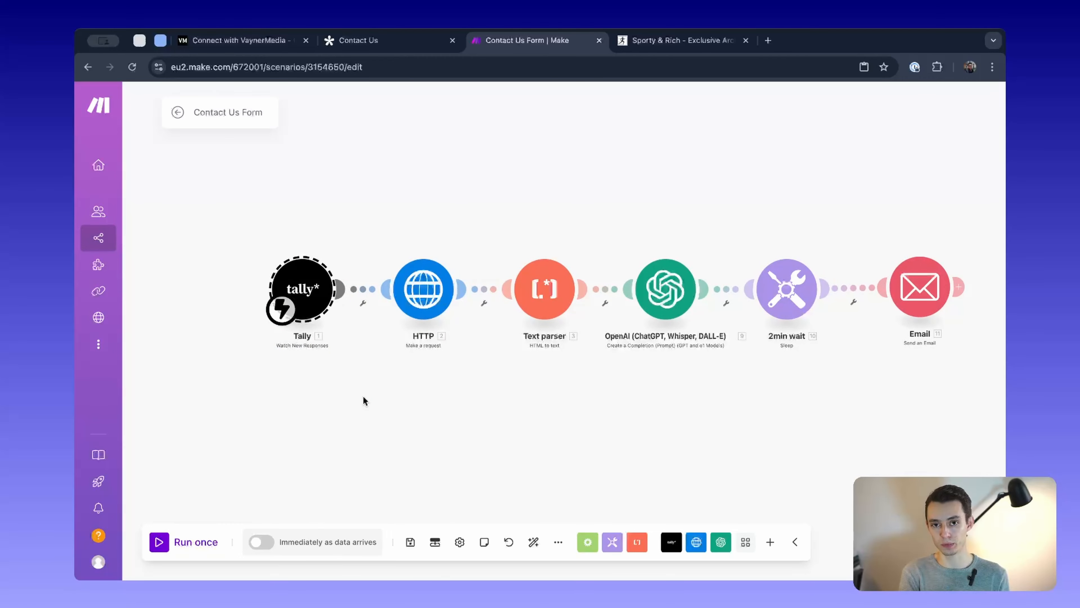
pyautogui.moveTo(376, 388); pyautogui.dragTo(200, 208)
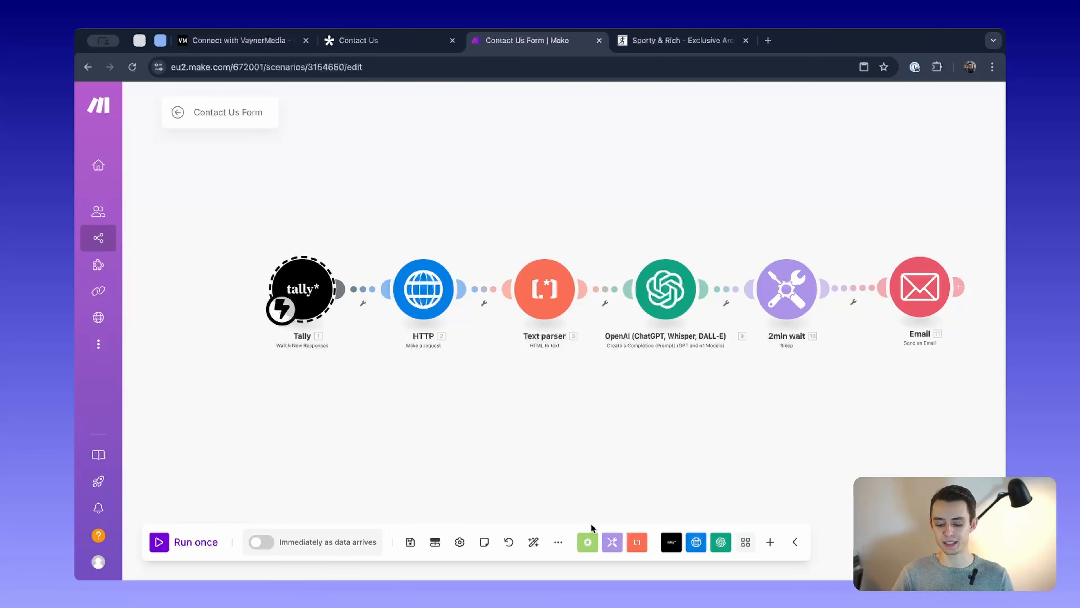
pyautogui.click(467, 412)
pyautogui.scroll(-3, 464, 409)
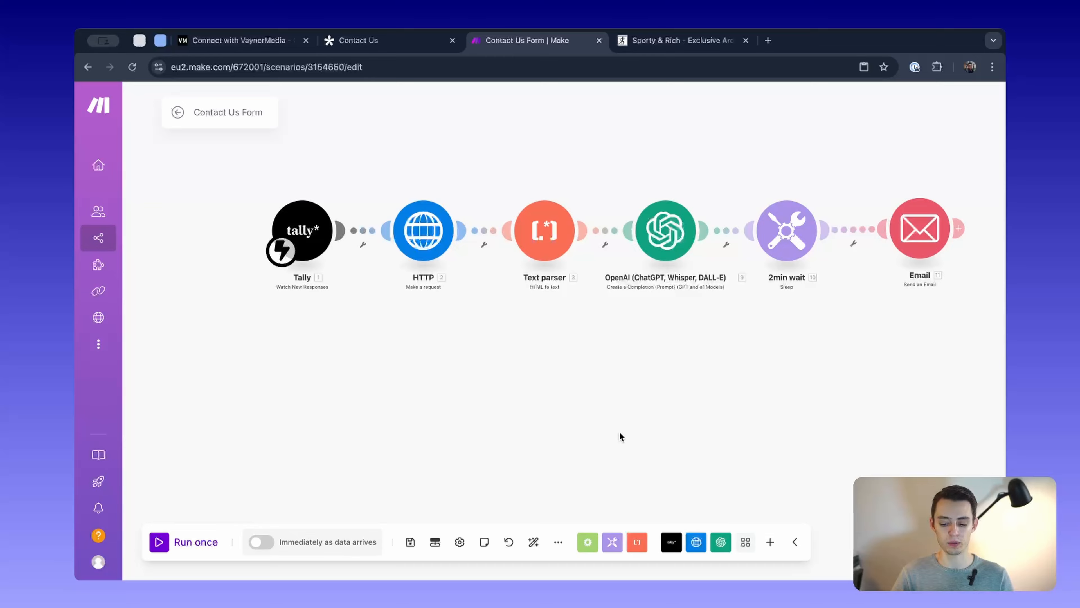
# - Add an empty module to the canvas below the existing chain and show the apps available for it
pyautogui.rightClick(410, 396)
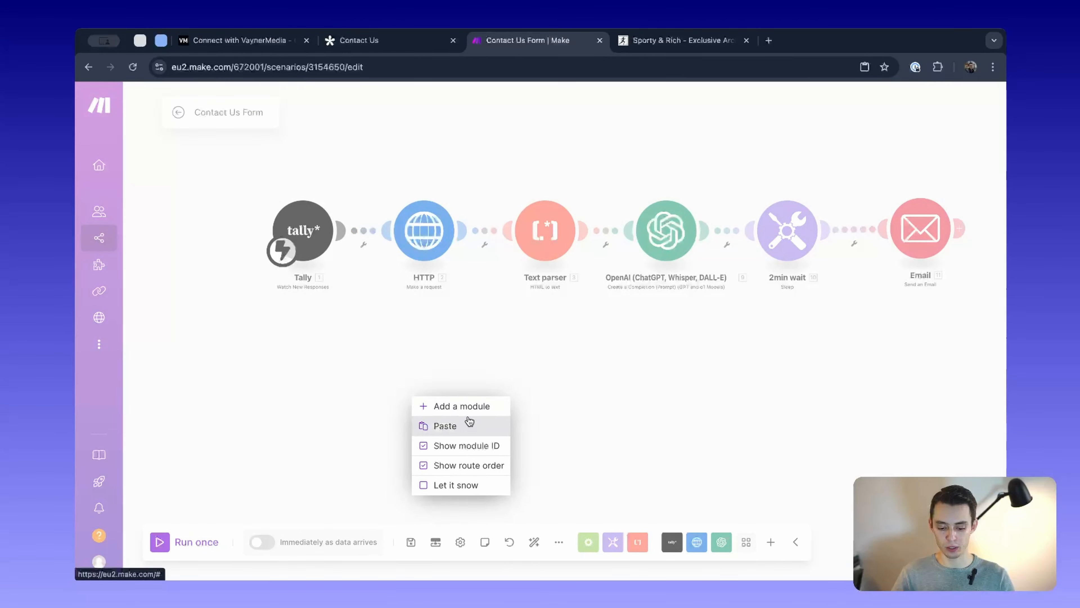
pyautogui.click(460, 405)
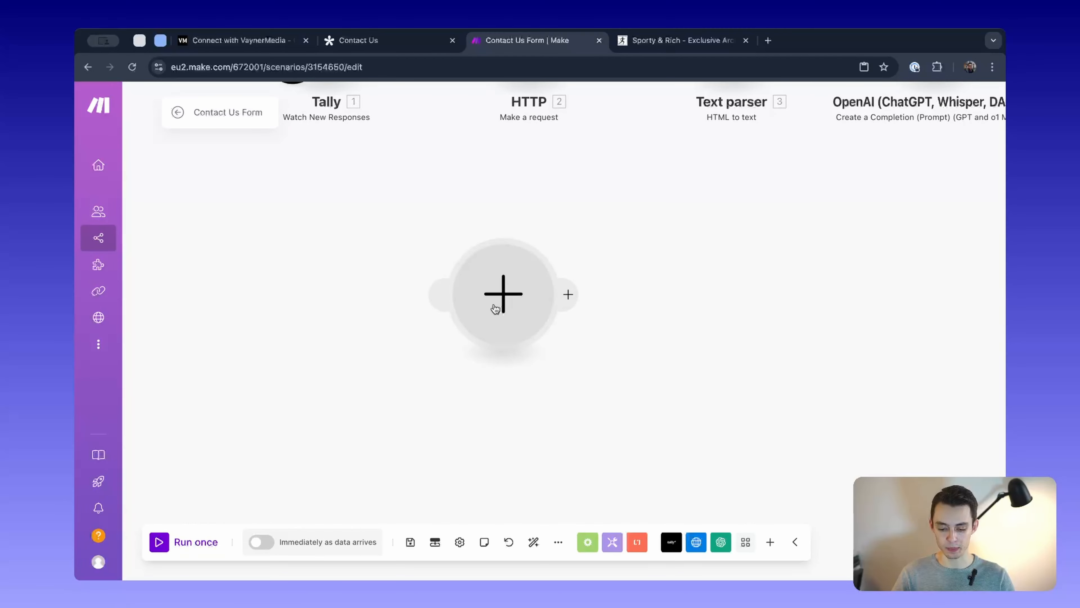
pyautogui.moveTo(494, 308); pyautogui.dragTo(507, 350)
pyautogui.scroll(2, 380, 400)
pyautogui.moveTo(380, 400); pyautogui.dragTo(304, 358)
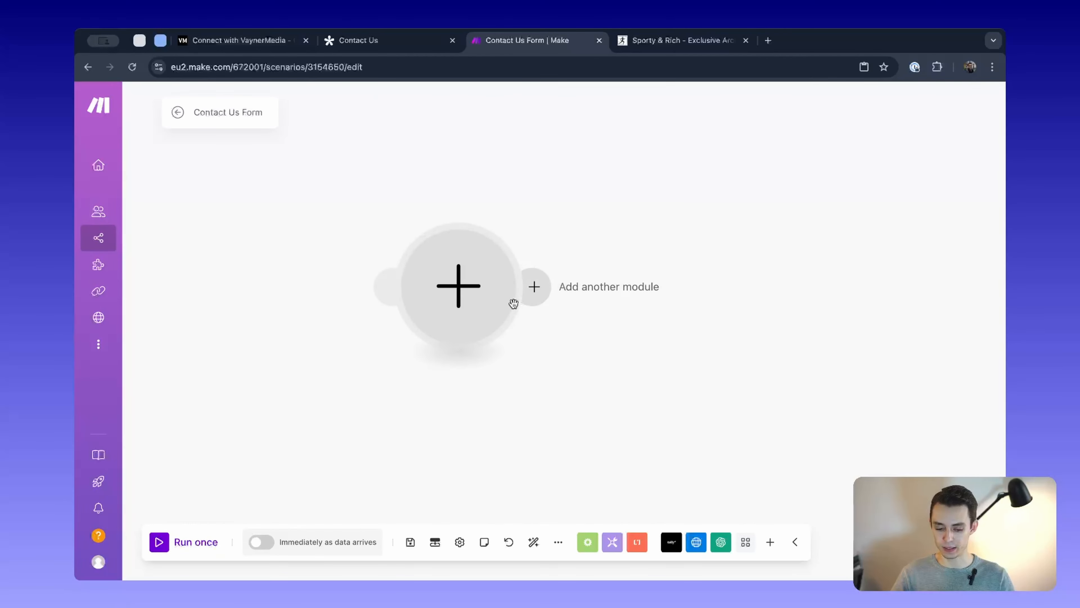
pyautogui.click(485, 301)
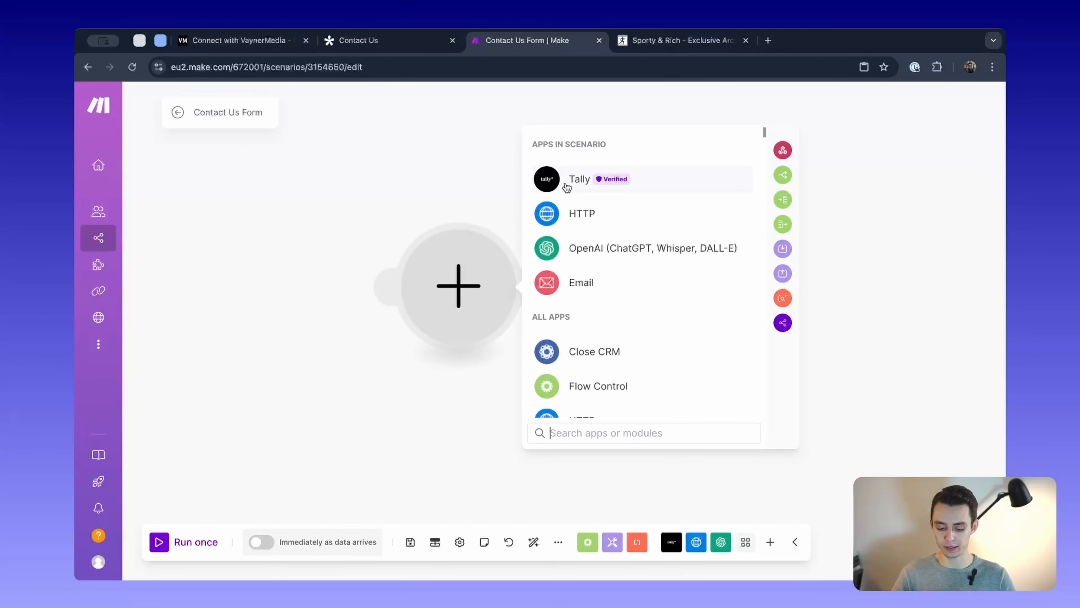
# - Search the available apps for "form" and look through the form services, clearing the search when done
pyautogui.write('type')
pyautogui.press('BackSpace')
pyautogui.press('BackSpace')
pyautogui.press('BackSpace')
pyautogui.press('BackSpace')
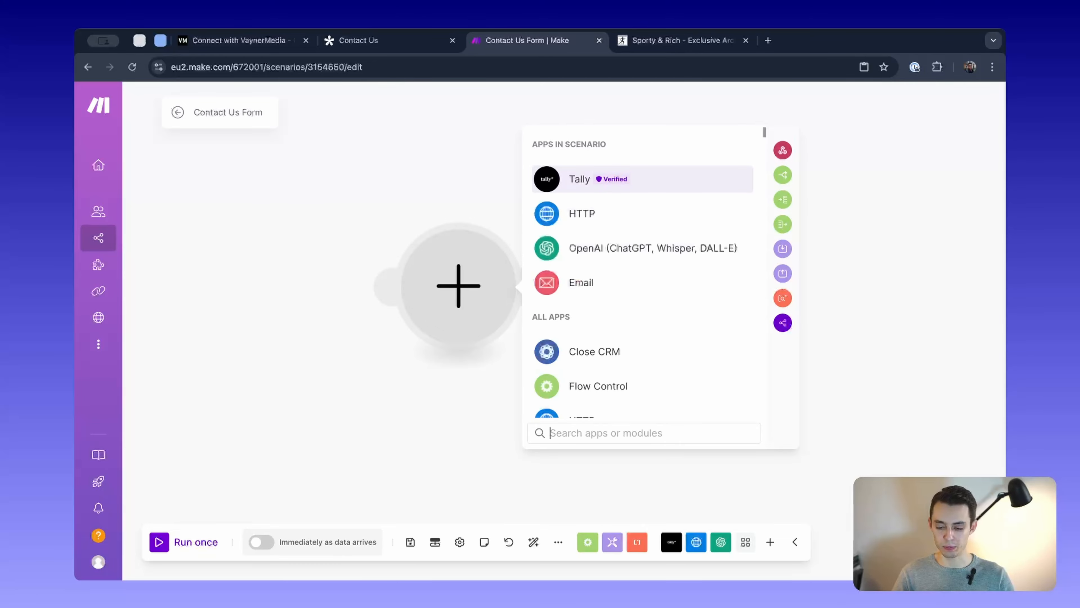
pyautogui.write('form')
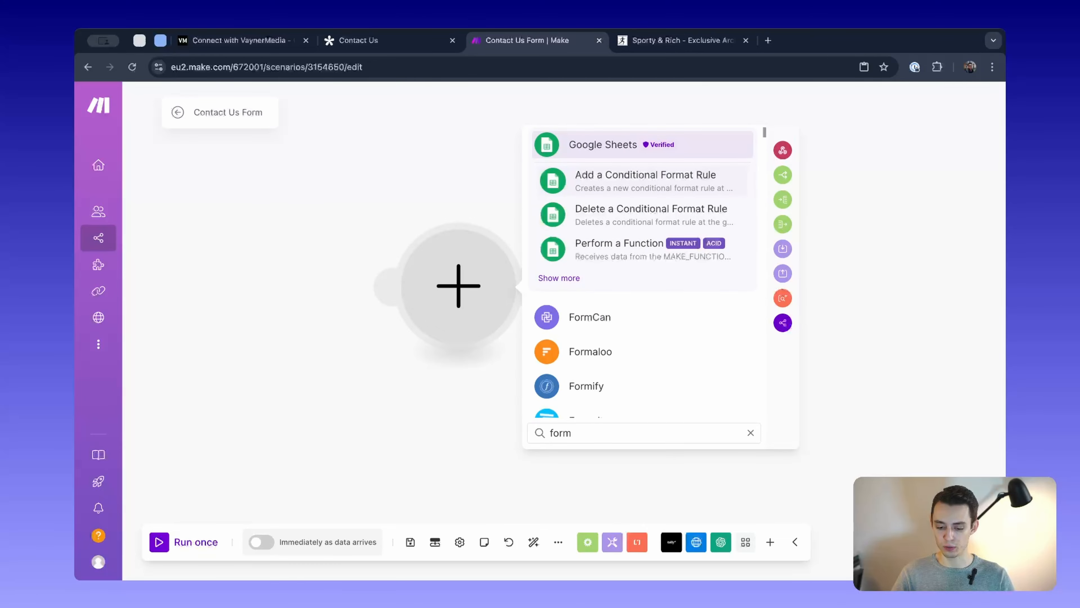
pyautogui.scroll(-6, 642, 341)
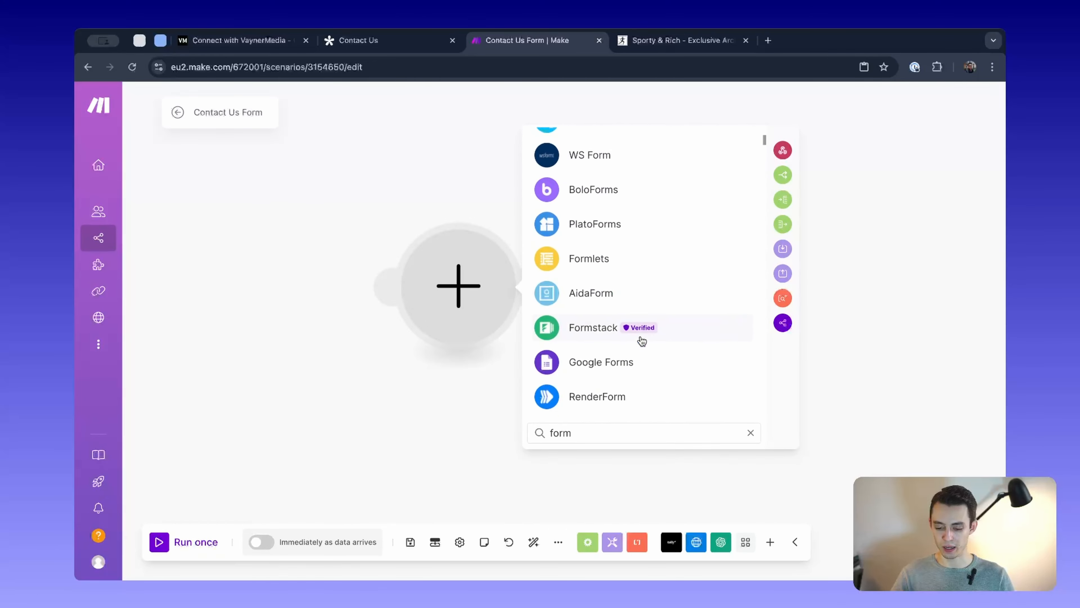
pyautogui.scroll(-6, 641, 343)
pyautogui.scroll(12, 640, 344)
pyautogui.press('BackSpace')
pyautogui.press('BackSpace')
pyautogui.press('BackSpace')
pyautogui.press('BackSpace')
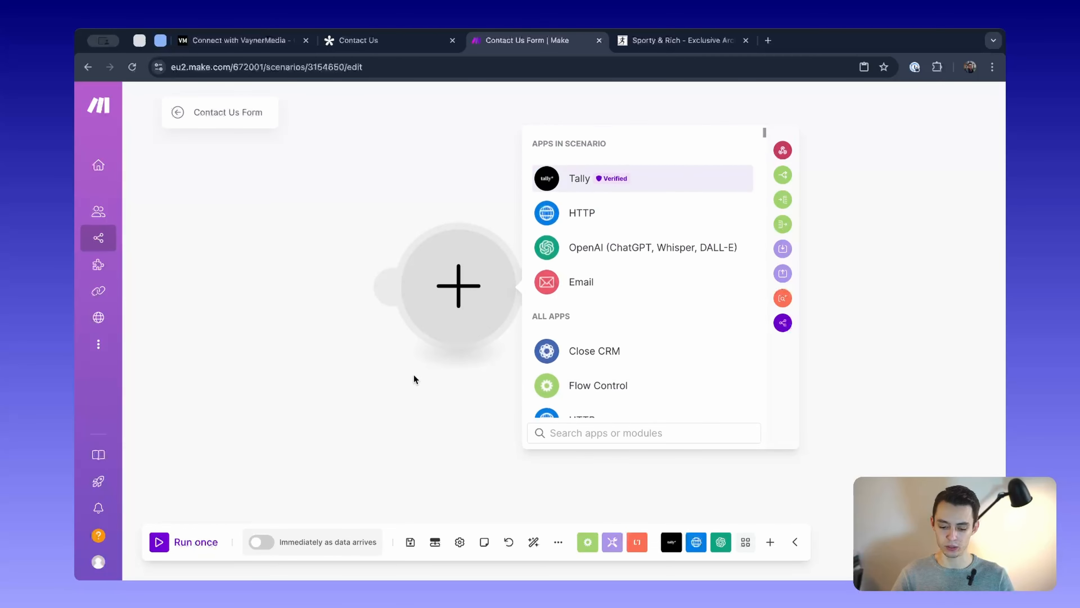
pyautogui.click(414, 376)
pyautogui.click(444, 314)
pyautogui.click(600, 179)
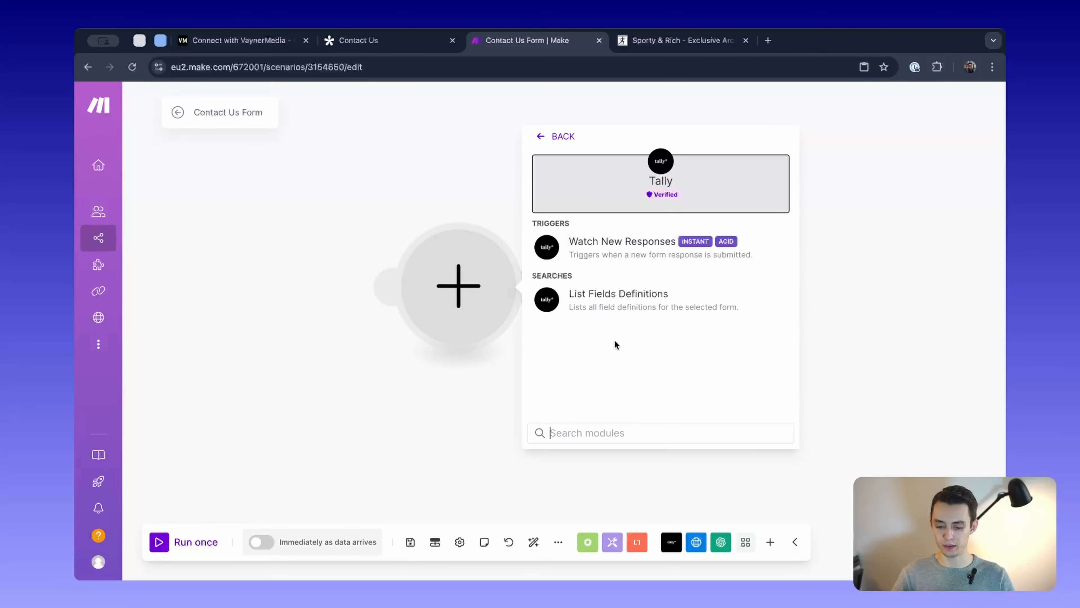
pyautogui.click(592, 253)
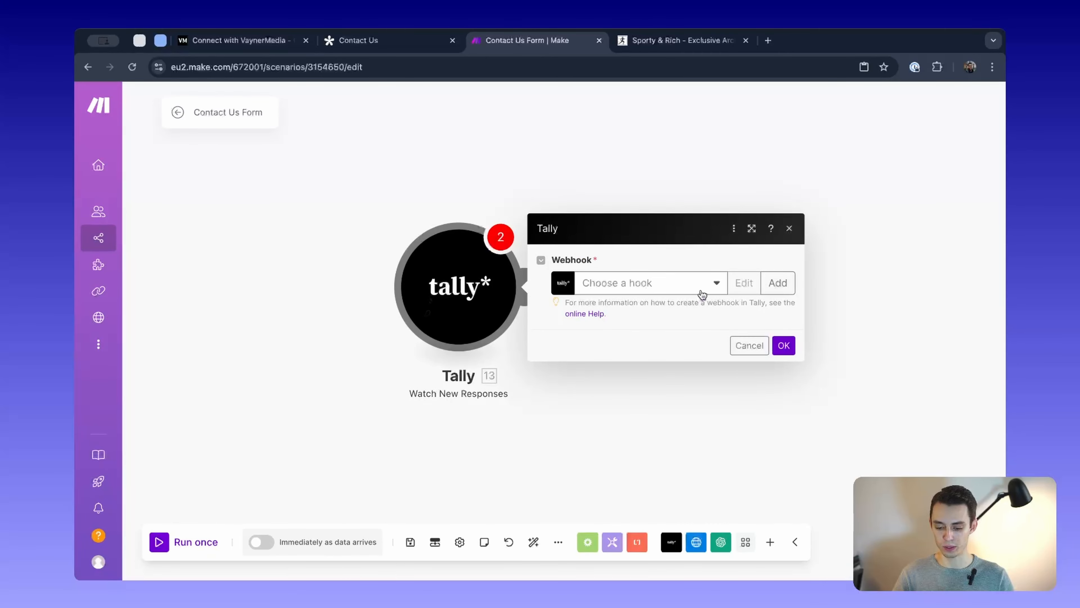
pyautogui.click(776, 283)
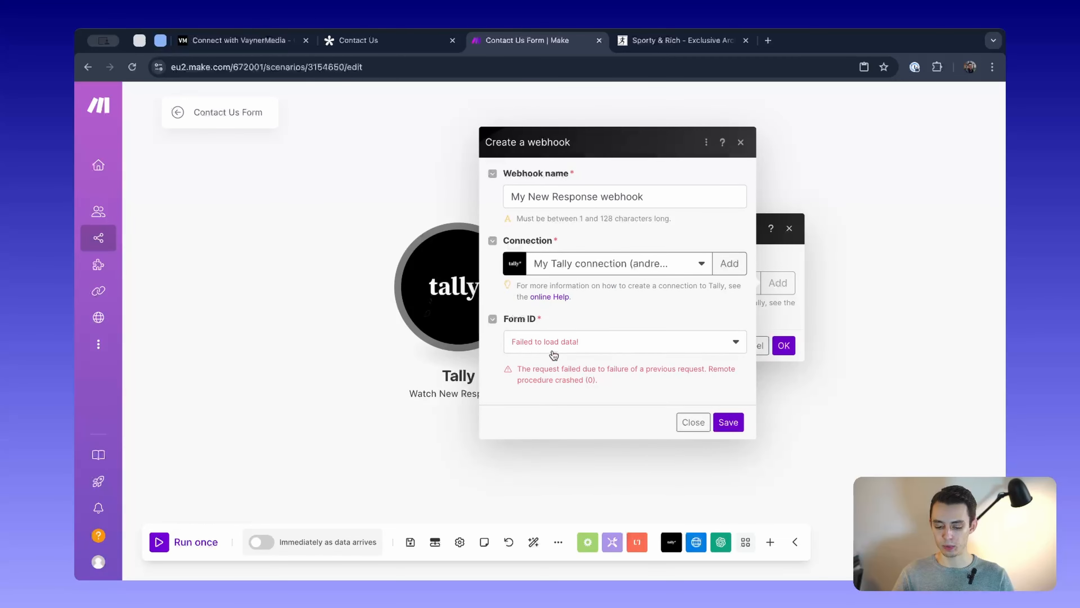
pyautogui.click(690, 428)
# - Delete the extra, unconnected Tally Watch New Responses module and return to the original scenario
pyautogui.moveTo(383, 200); pyautogui.dragTo(659, 468)
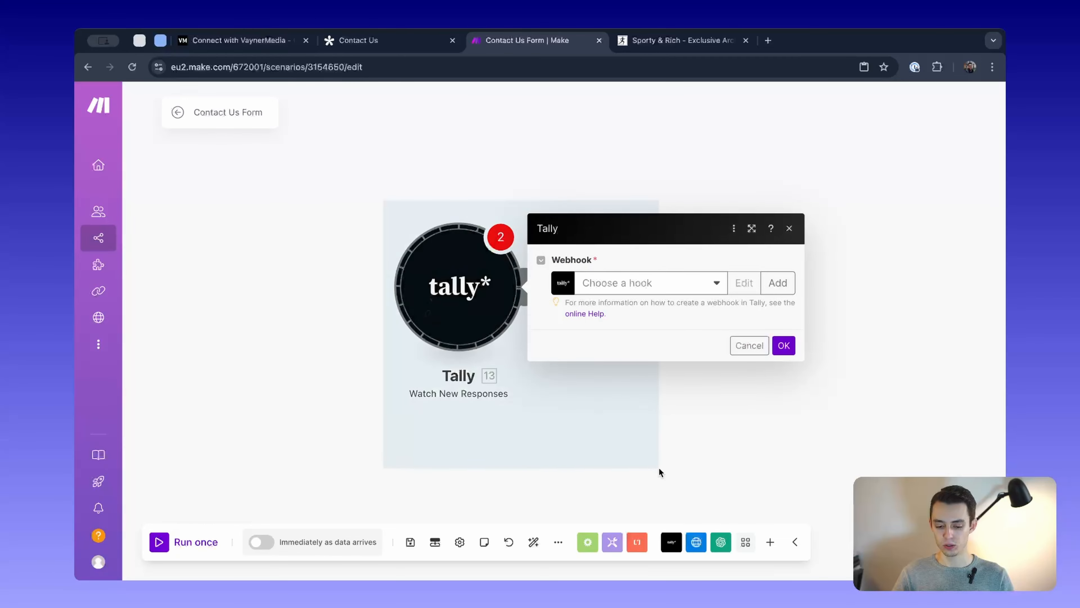
pyautogui.press('Delete')
pyautogui.press('super+v')
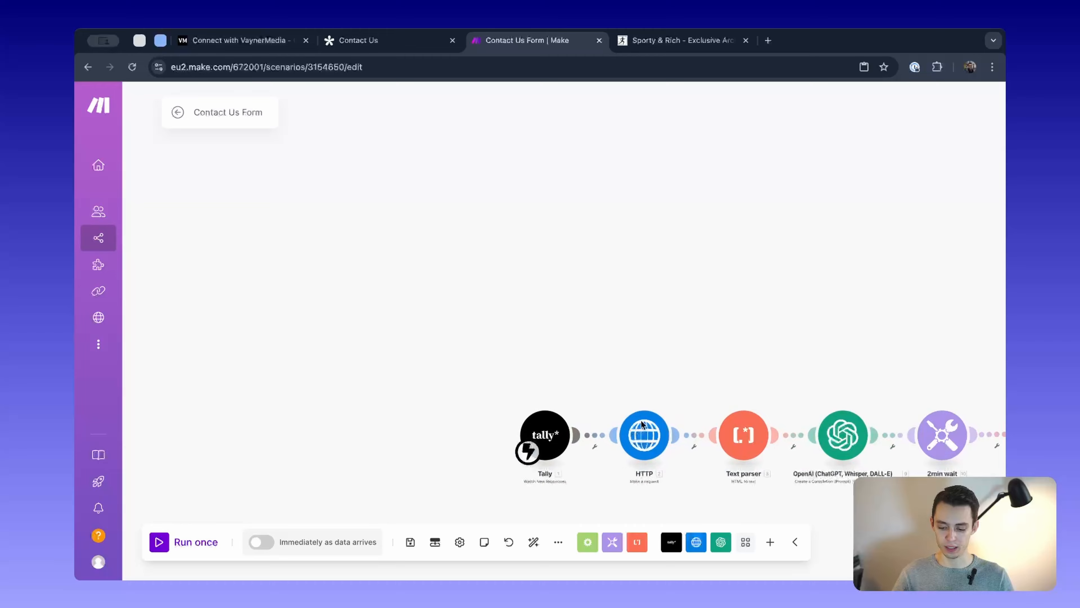
# - Look at the Contact Us form, then return to the Make scenario and open the HTTP module's settings
pyautogui.click(381, 42)
pyautogui.moveTo(343, 127); pyautogui.dragTo(566, 203)
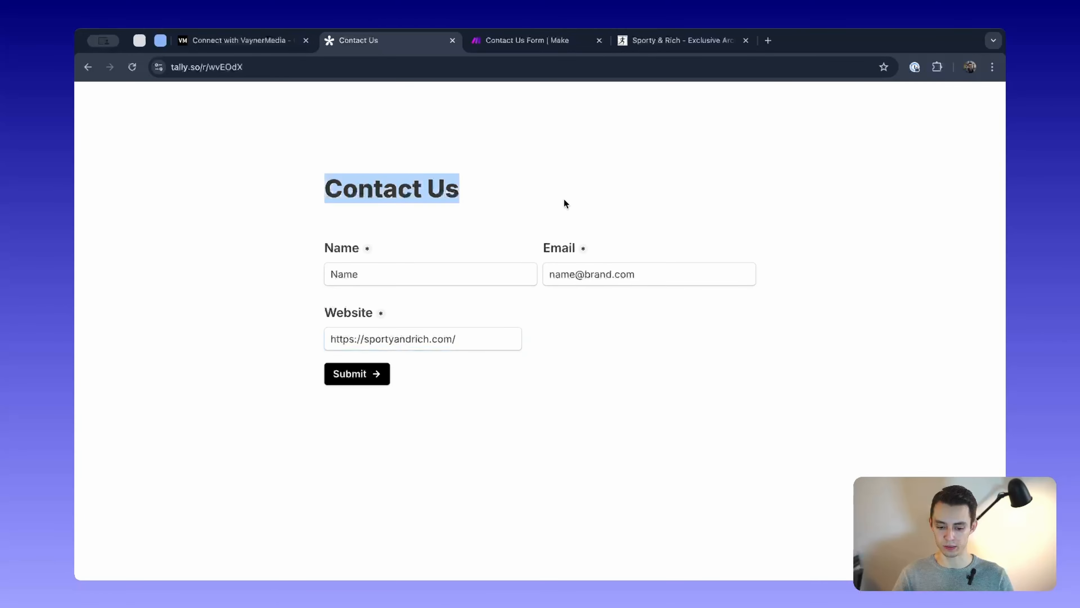
pyautogui.click(539, 47)
pyautogui.scroll(5, 392, 256)
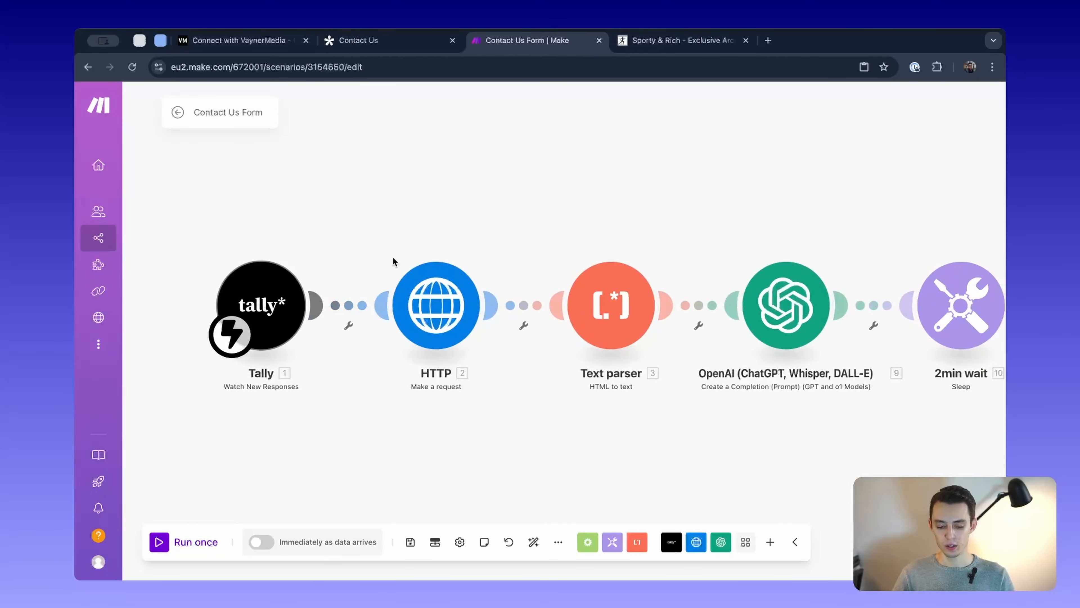
pyautogui.moveTo(393, 224); pyautogui.dragTo(346, 217)
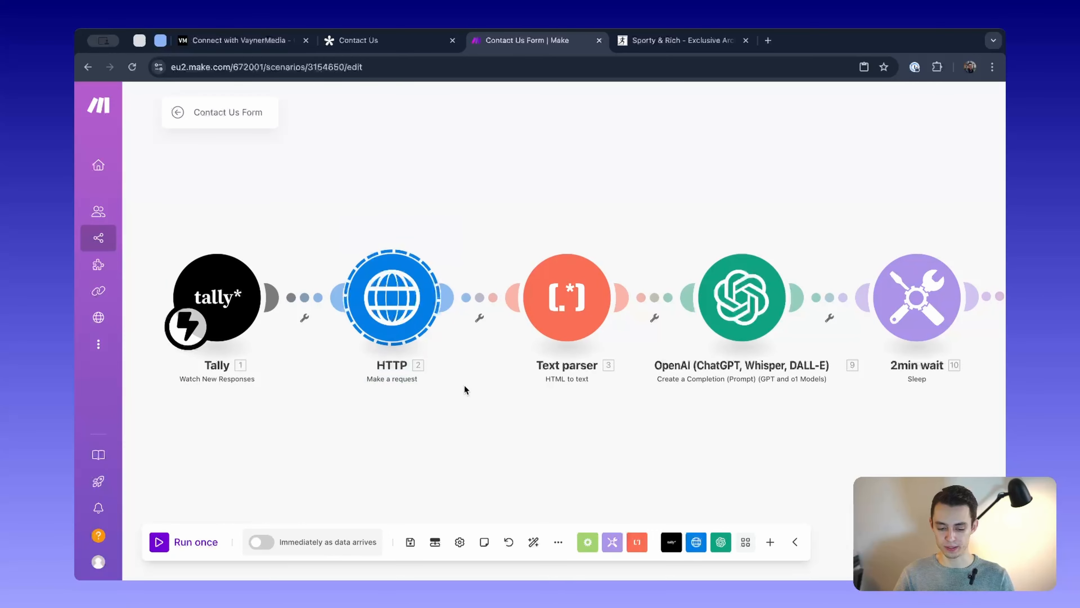
pyautogui.click(404, 335)
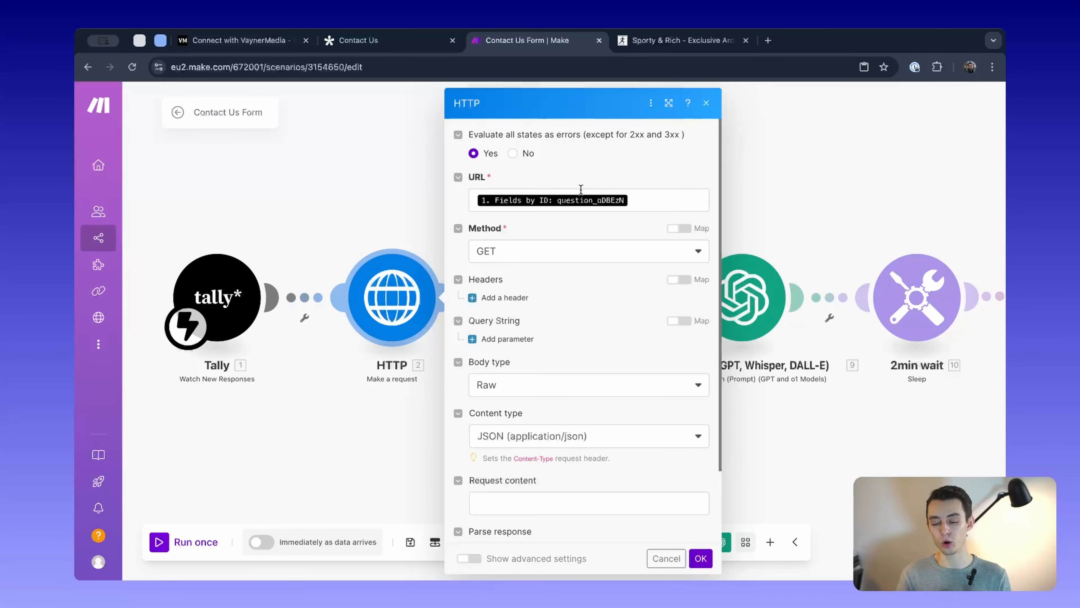
# - Check the Sporty & Rich site address and the form, then inspect the HTTP module's URL mapping and close its settings
pyautogui.click(645, 40)
pyautogui.click(296, 68)
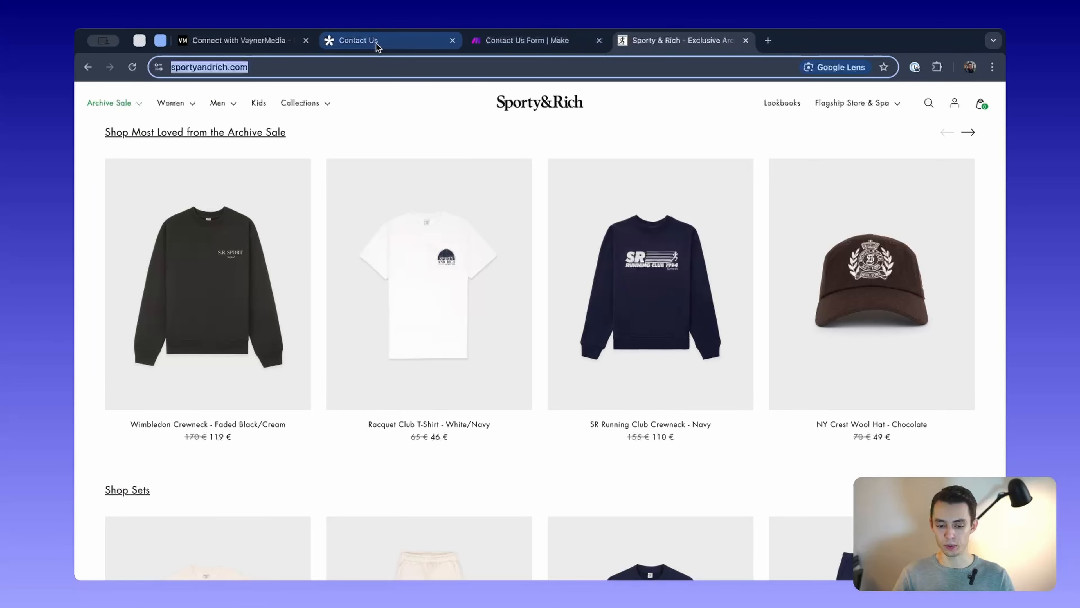
pyautogui.click(366, 41)
pyautogui.click(529, 34)
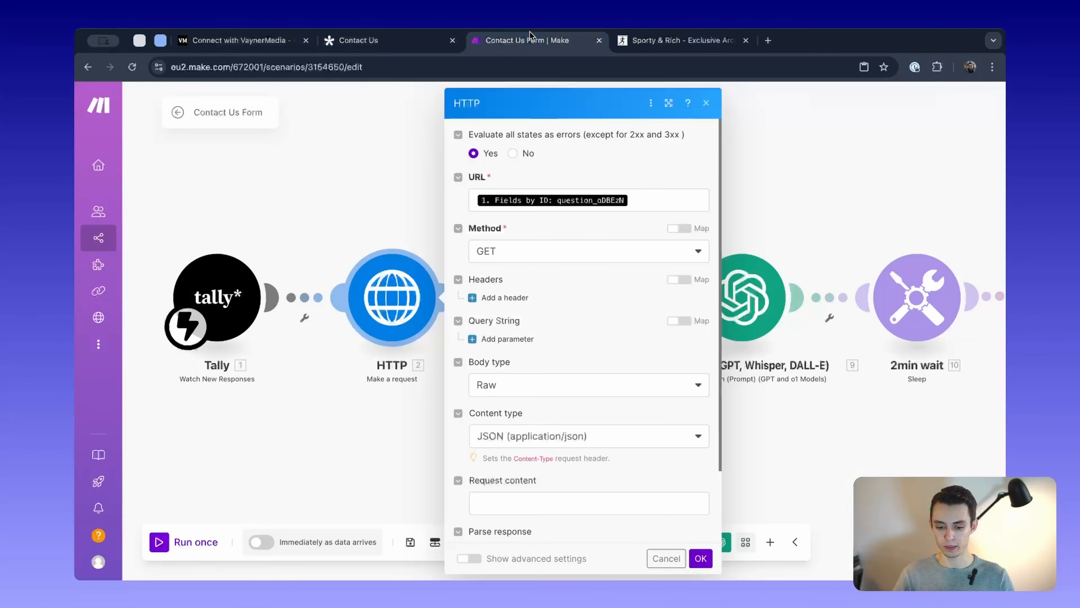
pyautogui.click(641, 208)
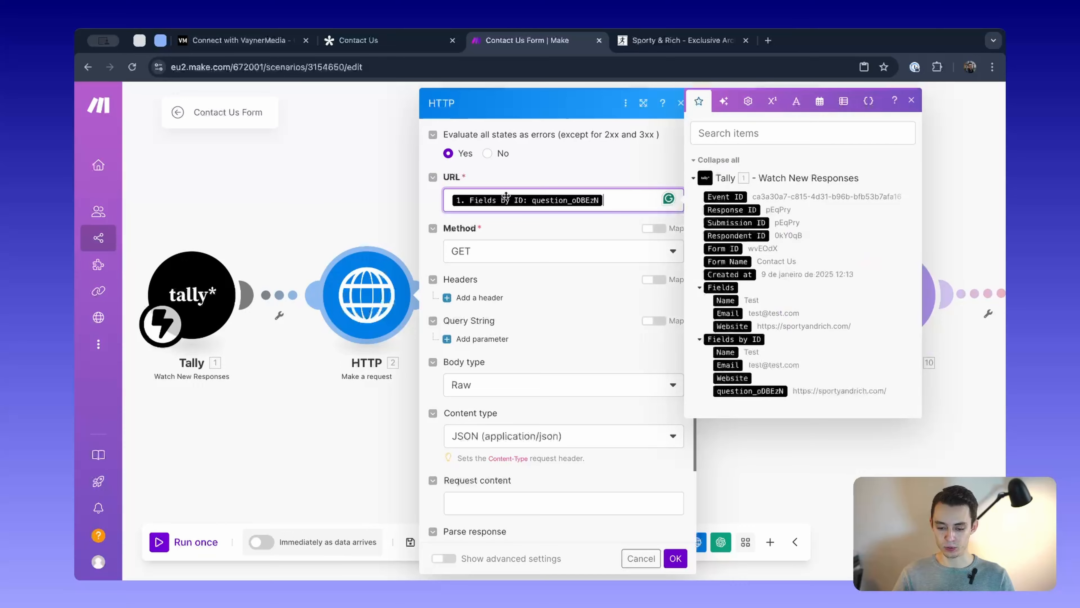
pyautogui.click(302, 231)
# - Run only the Tally module and submit the prefilled Contact Us form to send it a test response
pyautogui.rightClick(332, 267)
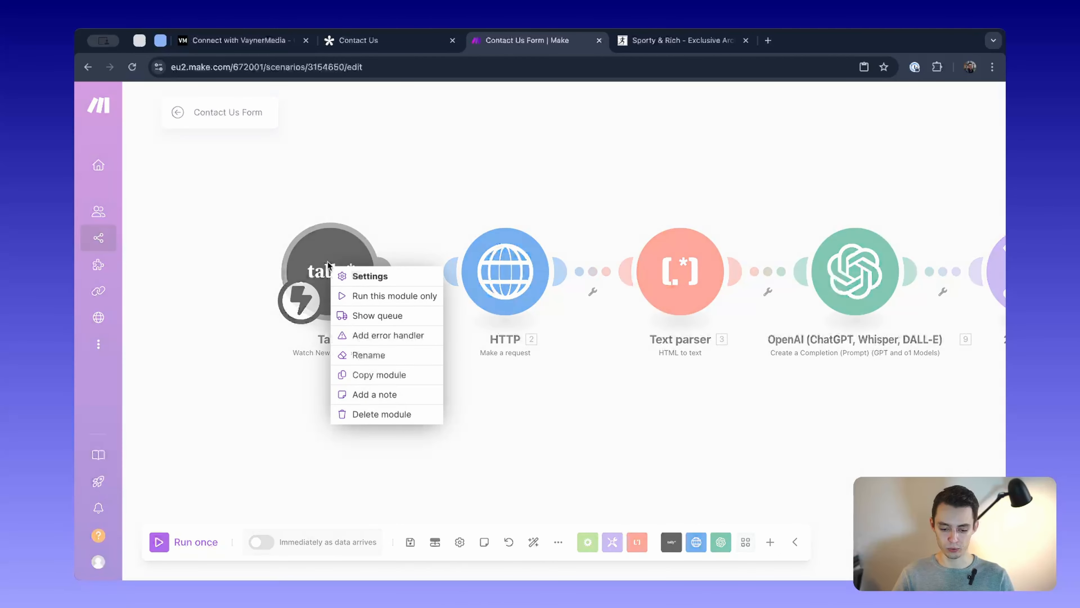
pyautogui.click(389, 296)
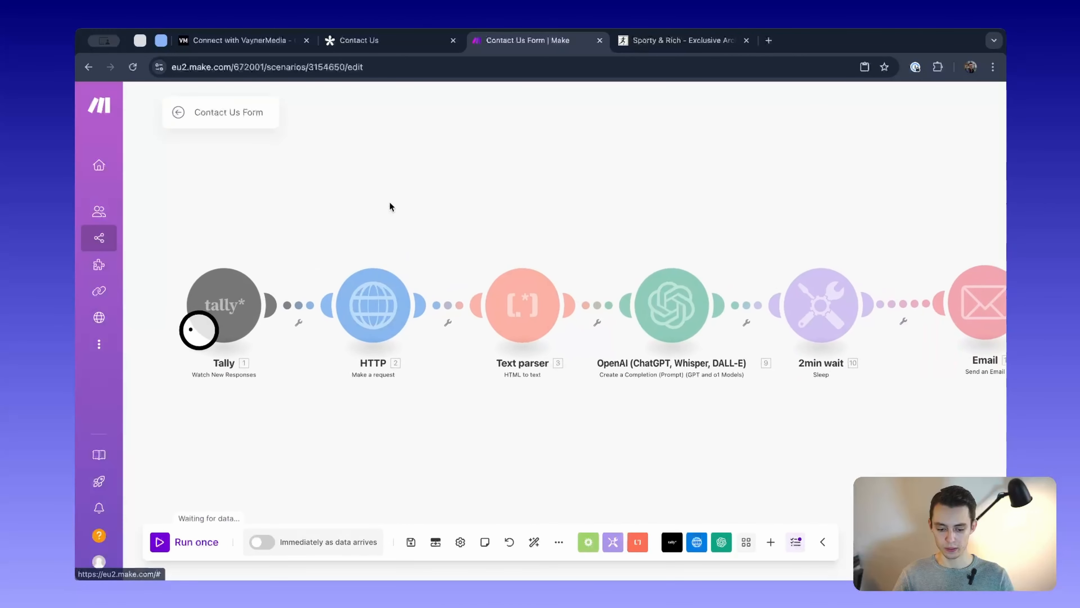
pyautogui.click(373, 41)
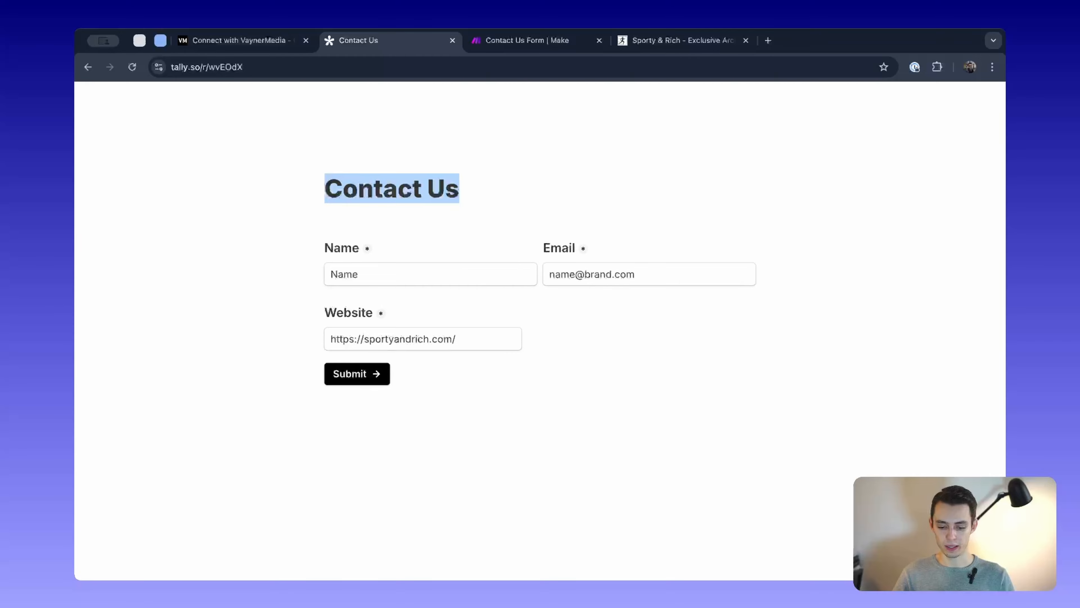
pyautogui.click(352, 275)
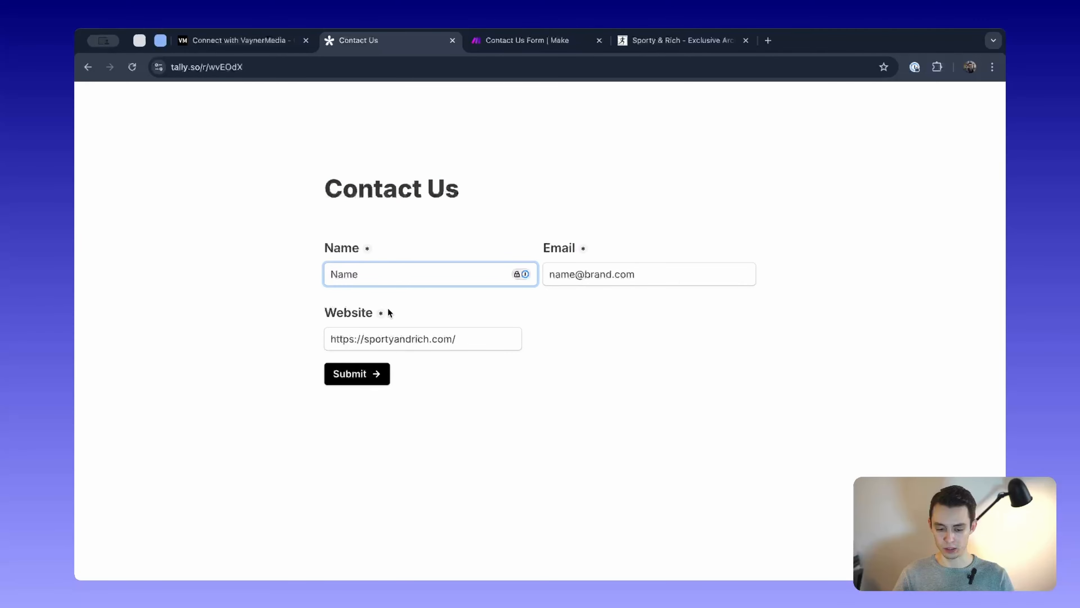
pyautogui.click(381, 376)
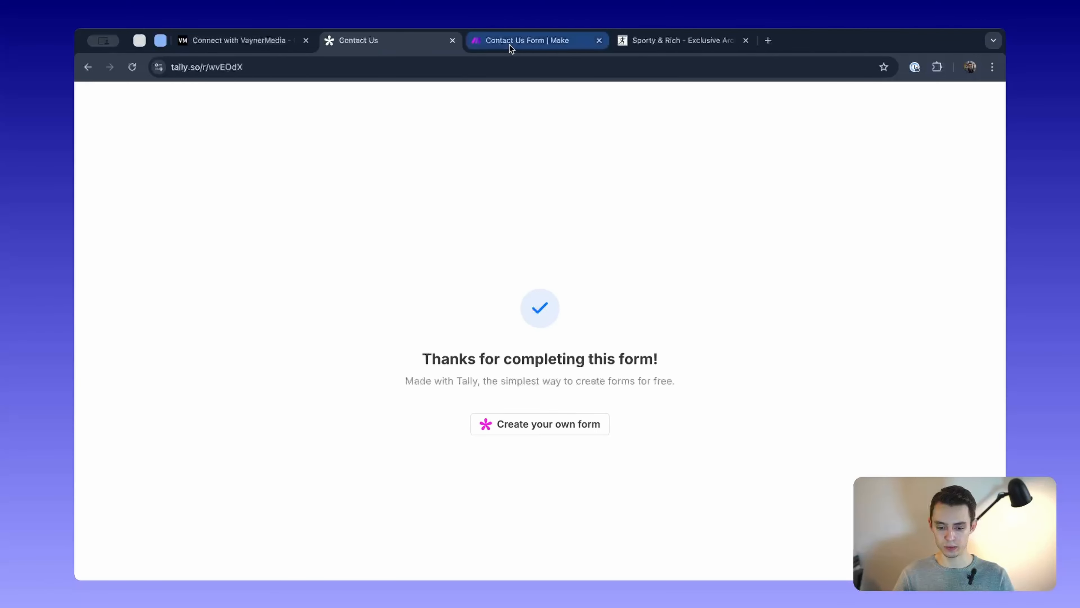
# - Back in the scenario, examine the submitted form fields in the Tally module's output and close it
pyautogui.click(511, 41)
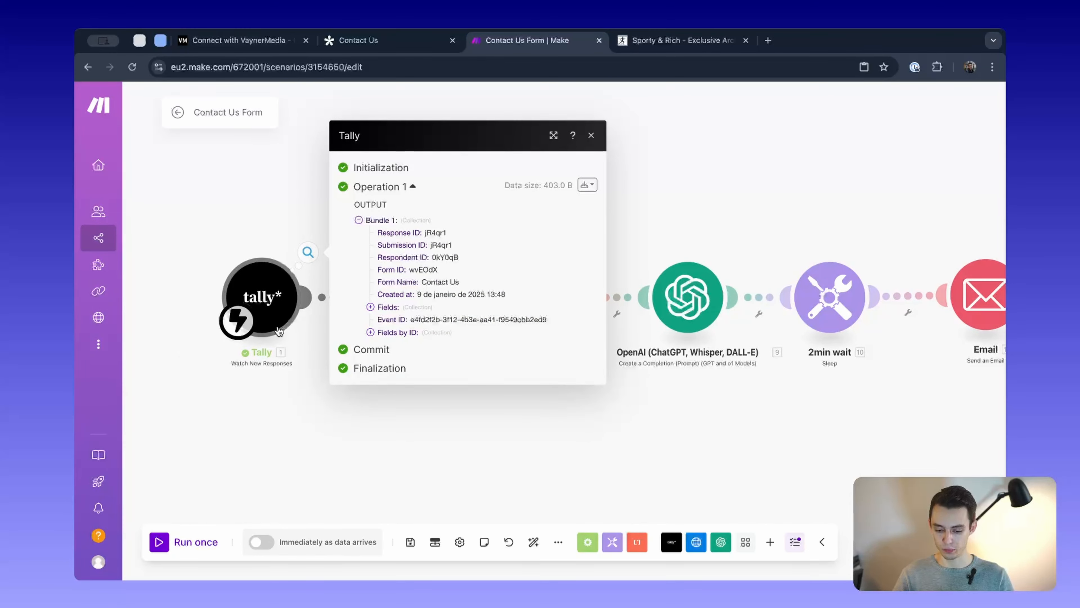
pyautogui.click(370, 307)
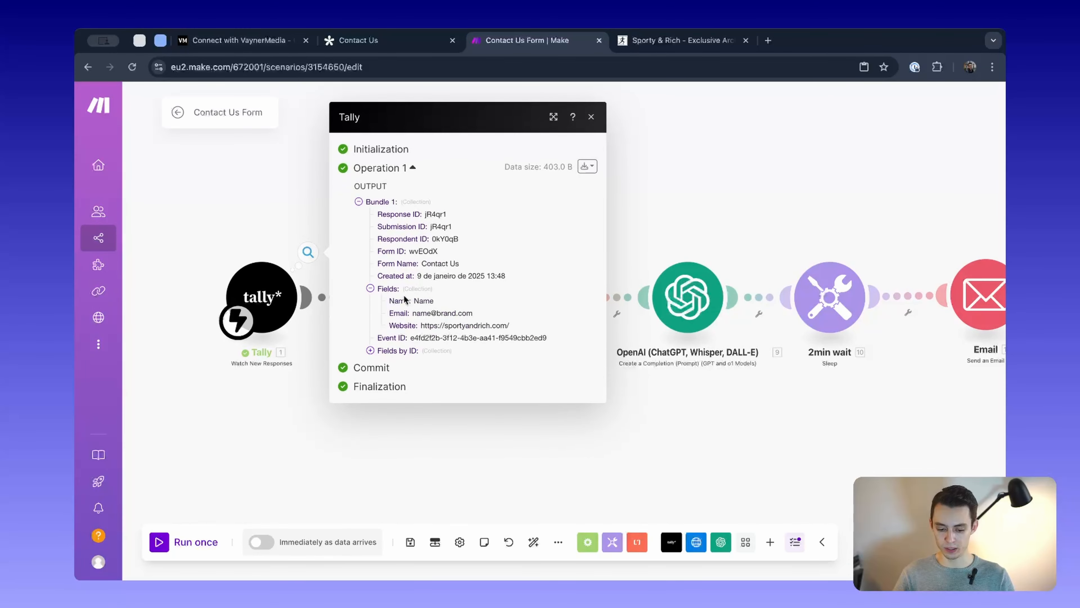
pyautogui.moveTo(388, 298); pyautogui.dragTo(518, 335)
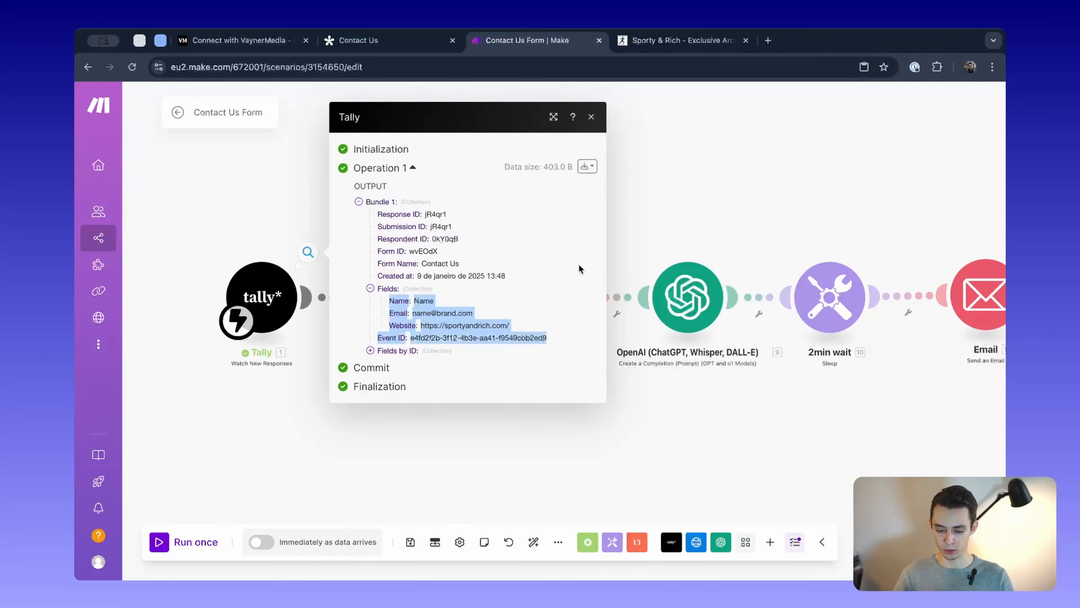
pyautogui.click(591, 117)
# - Replace the HTTP module's URL with the Website value from Tally's Fields collection and save the settings
pyautogui.click(393, 302)
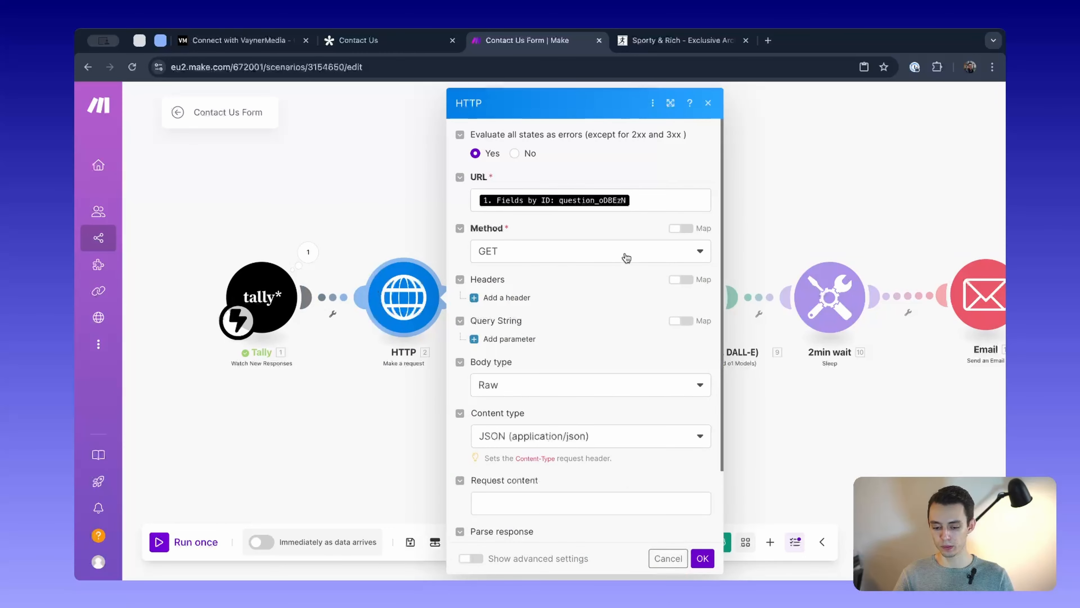
pyautogui.click(619, 206)
pyautogui.press('BackSpace')
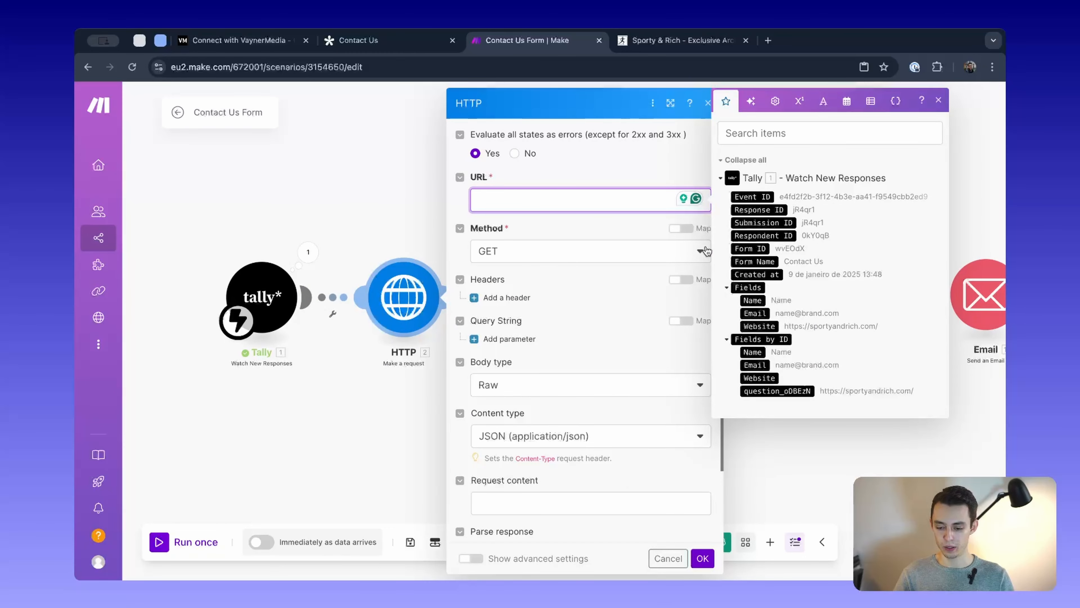
pyautogui.click(759, 326)
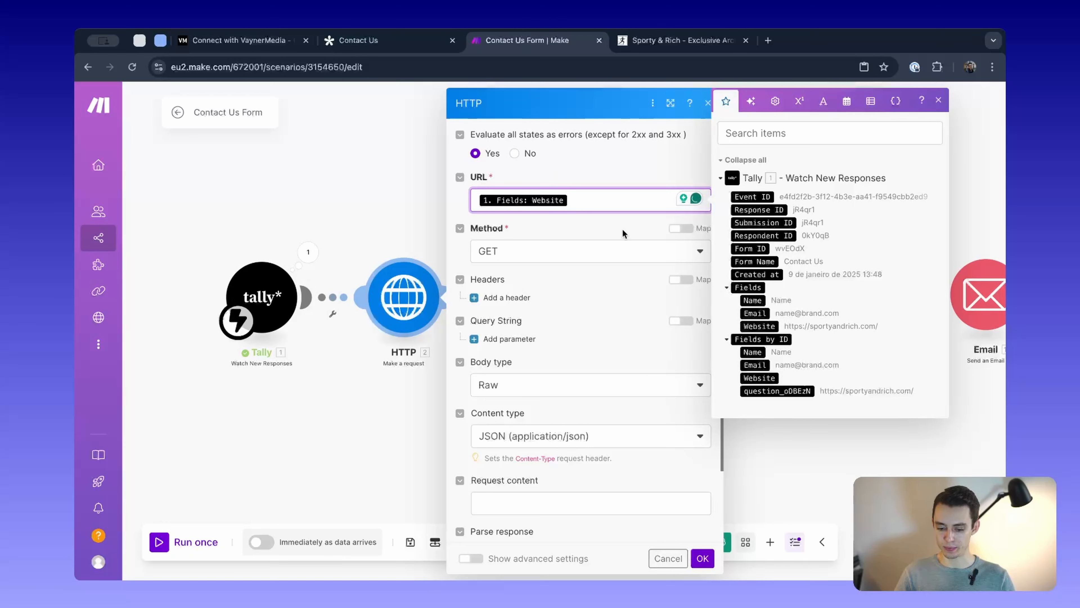
pyautogui.scroll(-2, 508, 322)
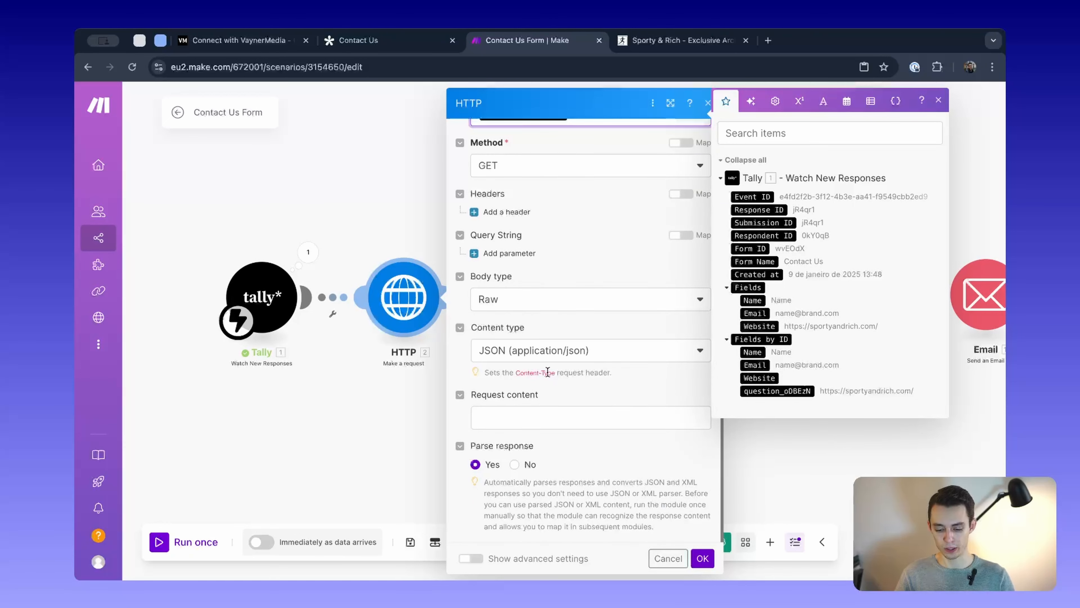
pyautogui.scroll(2, 669, 493)
pyautogui.click(707, 556)
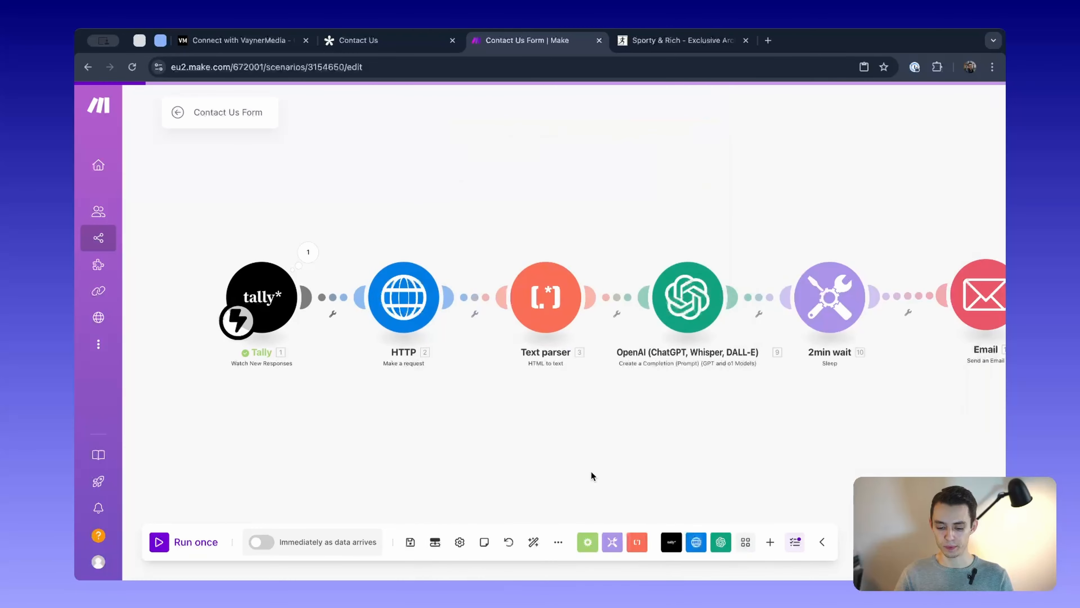
pyautogui.rightClick(405, 299)
pyautogui.click(452, 326)
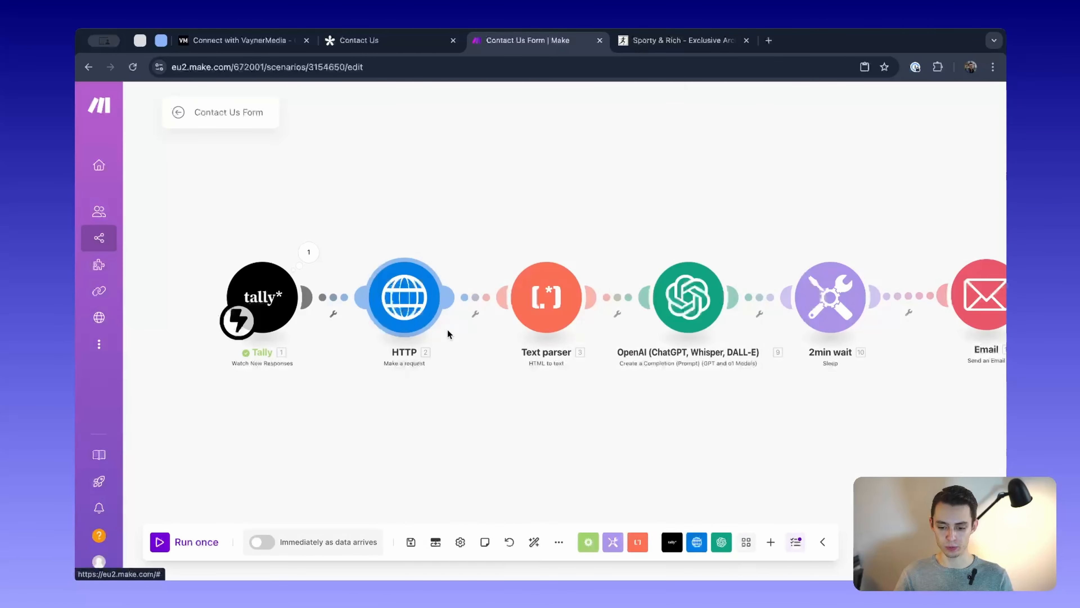
pyautogui.click(709, 37)
pyautogui.click(416, 47)
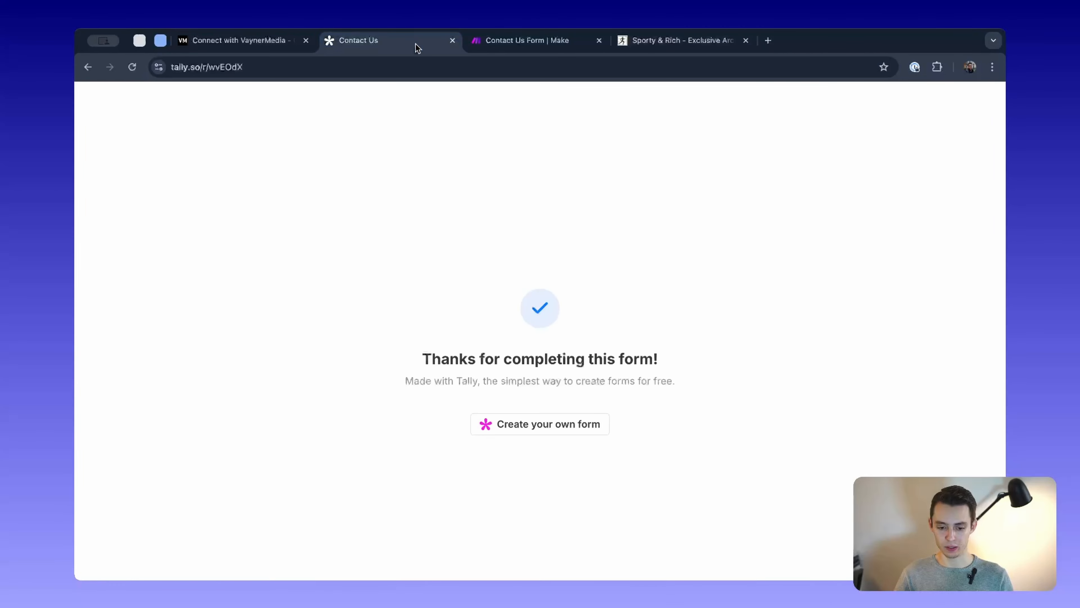
pyautogui.click(533, 41)
pyautogui.write('https://sportyandrich.com/')
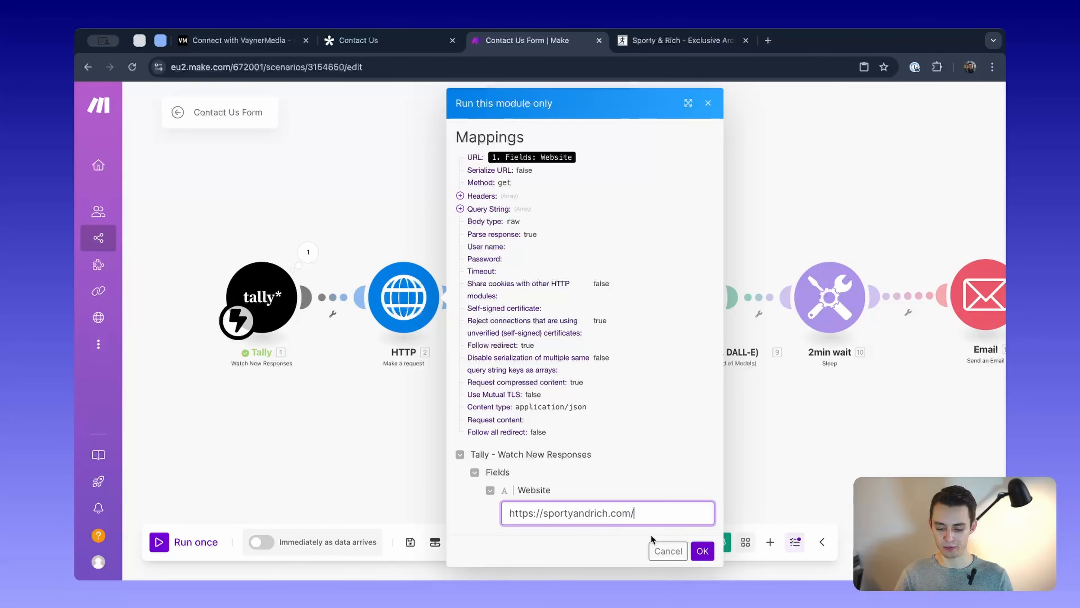
pyautogui.click(706, 553)
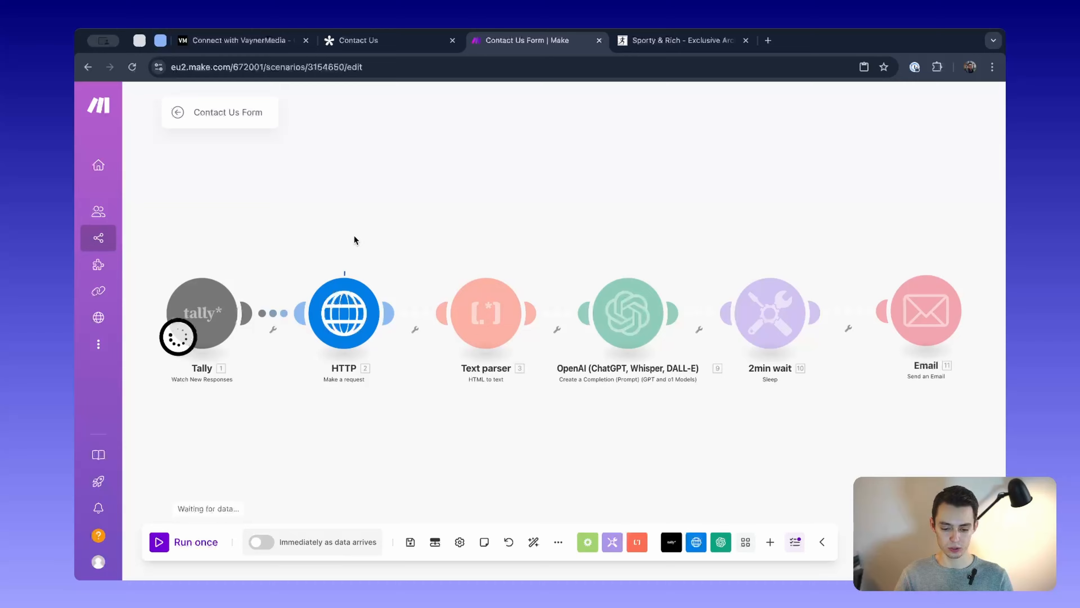
# - Expand the Data field in the HTTP module's output, examine the returned page code and close the output
pyautogui.scroll(-1, 506, 409)
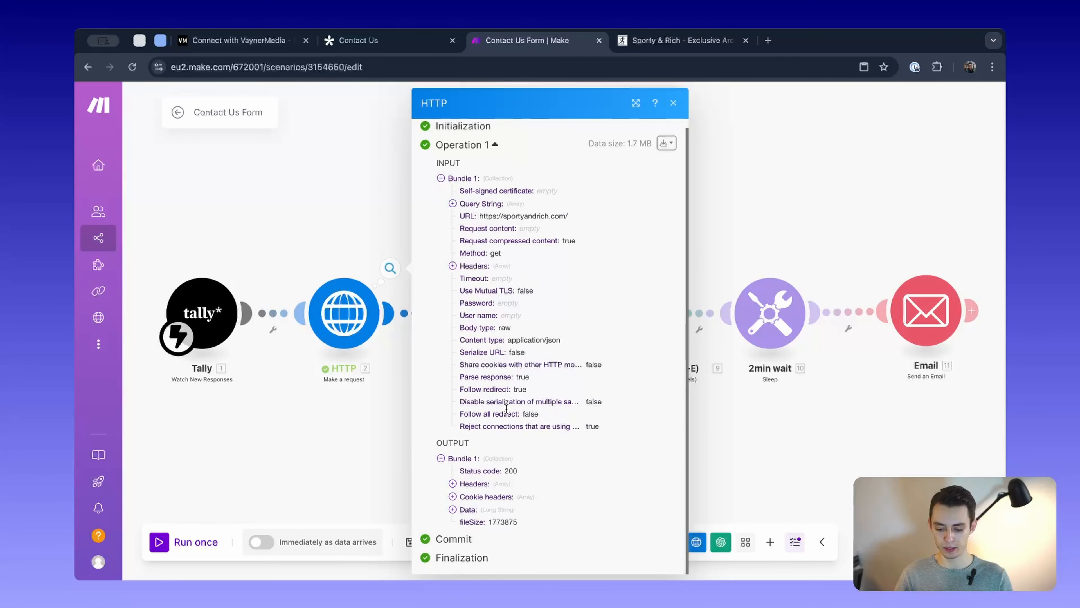
pyautogui.click(454, 508)
pyautogui.scroll(-5, 553, 430)
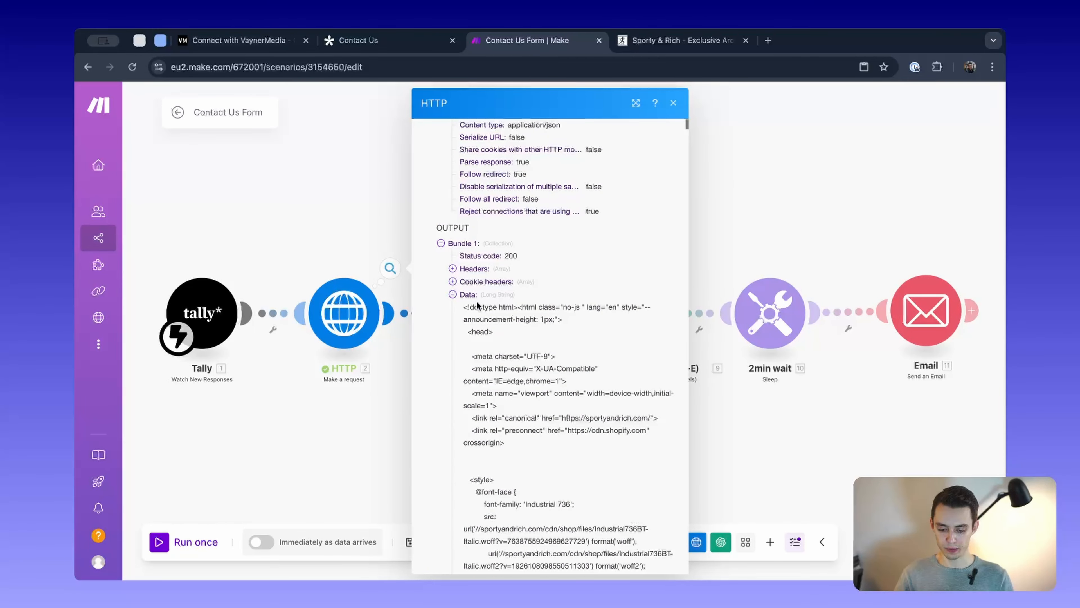
pyautogui.moveTo(464, 307); pyautogui.dragTo(605, 276)
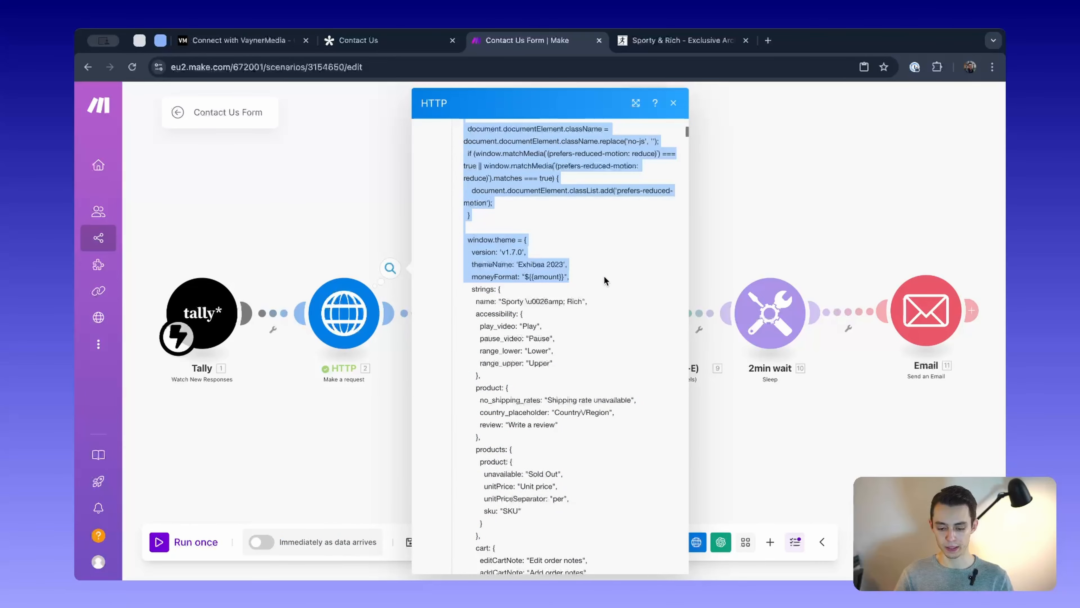
pyautogui.scroll(3, 604, 275)
pyautogui.scroll(1, 605, 275)
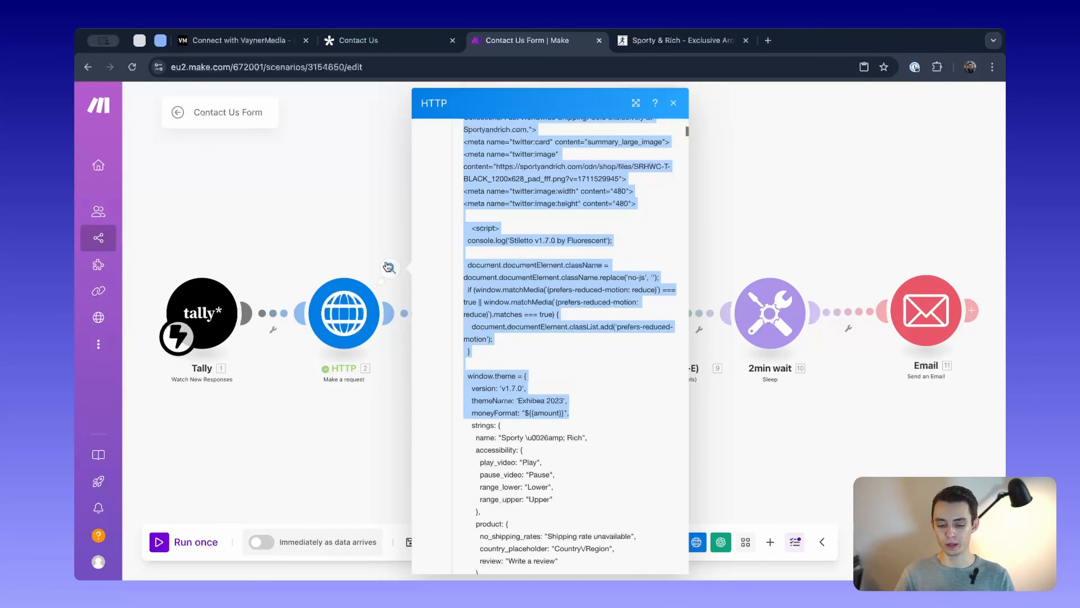
pyautogui.click(373, 234)
# - Inspect which HTTP output is mapped to the Text parser's HTML field, then close its settings
pyautogui.click(475, 296)
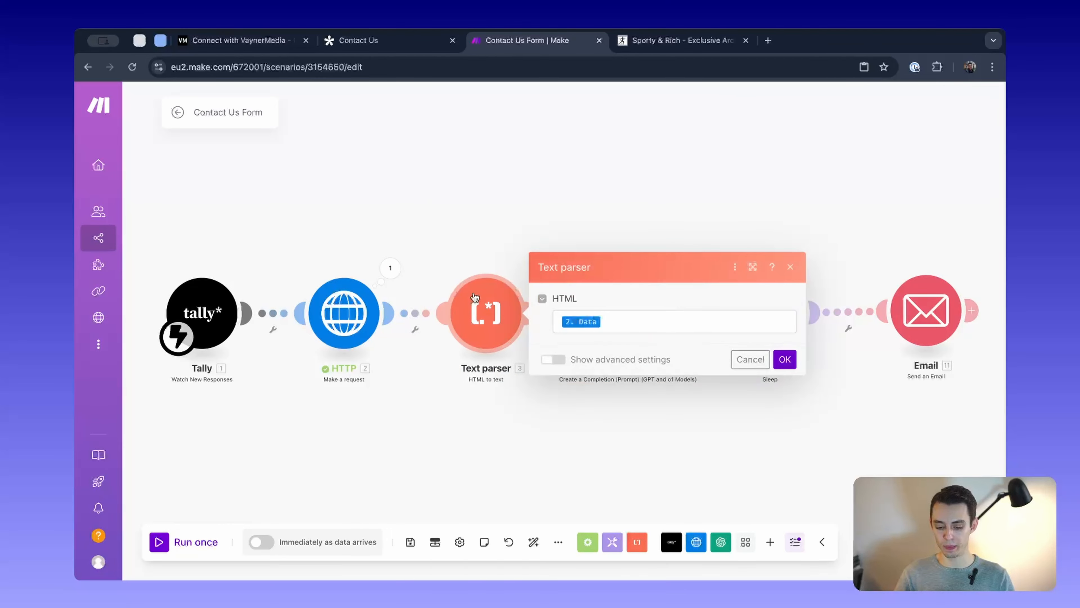
pyautogui.click(650, 324)
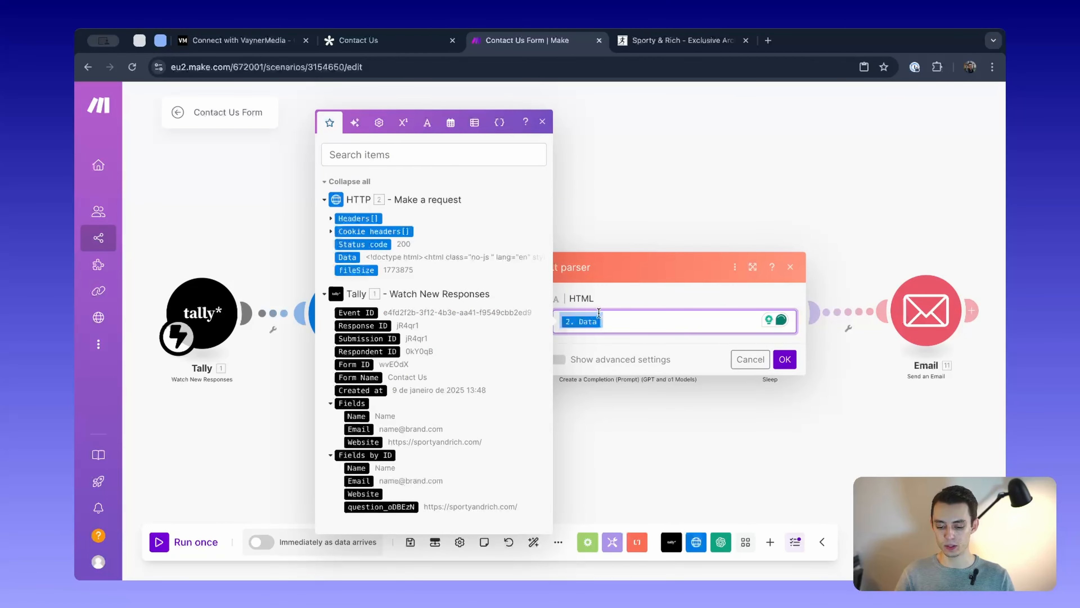
pyautogui.click(628, 197)
pyautogui.moveTo(495, 272); pyautogui.dragTo(467, 245)
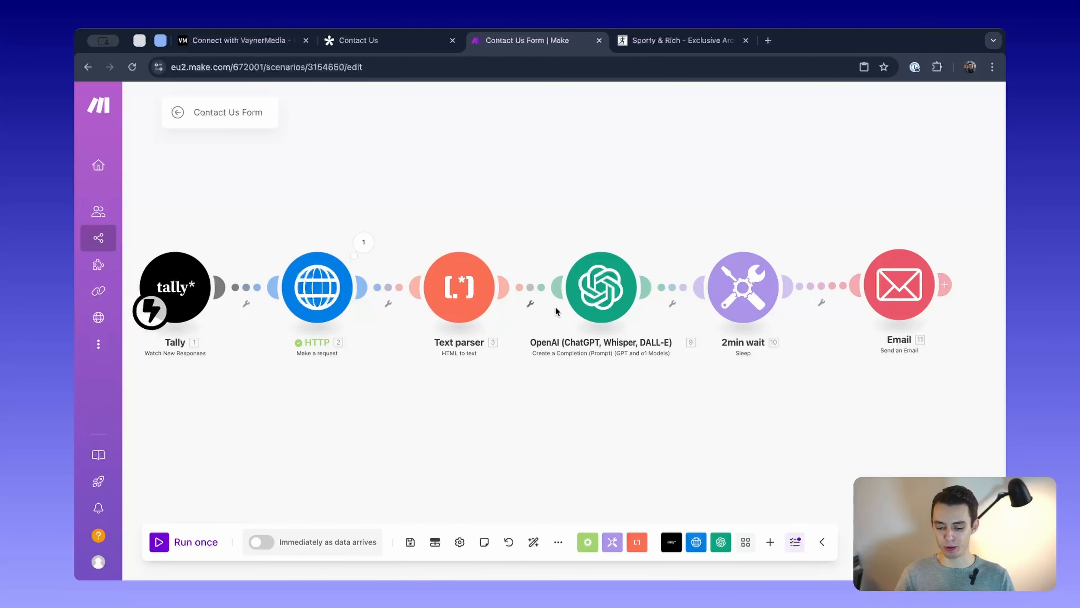
# - Open the OpenAI module's settings and review its connection, method, model and first message role
pyautogui.click(591, 294)
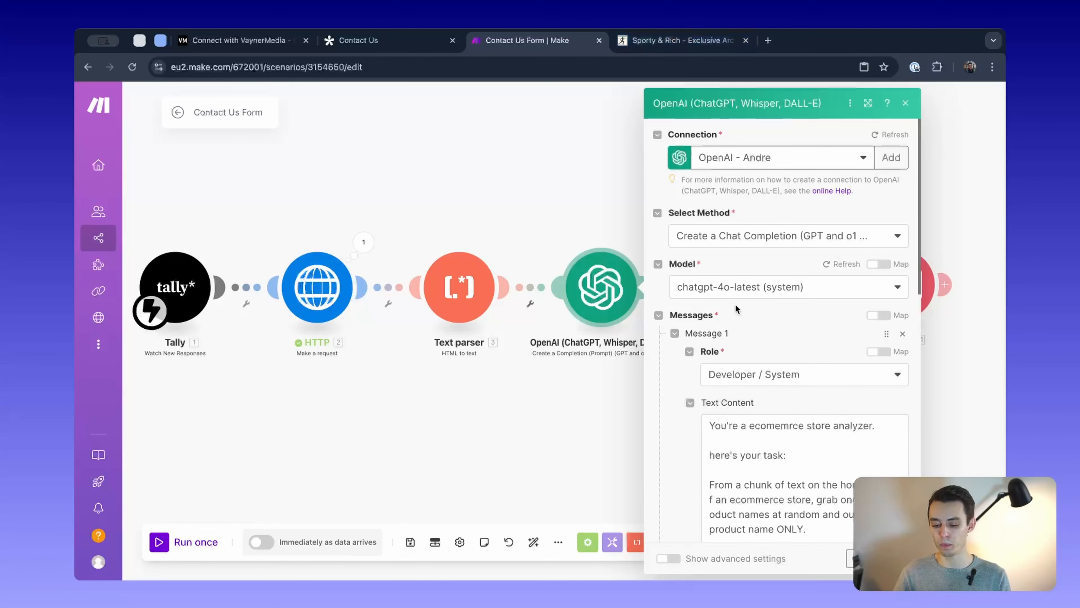
pyautogui.scroll(-3, 735, 305)
pyautogui.scroll(-1, 735, 305)
pyautogui.scroll(1, 736, 304)
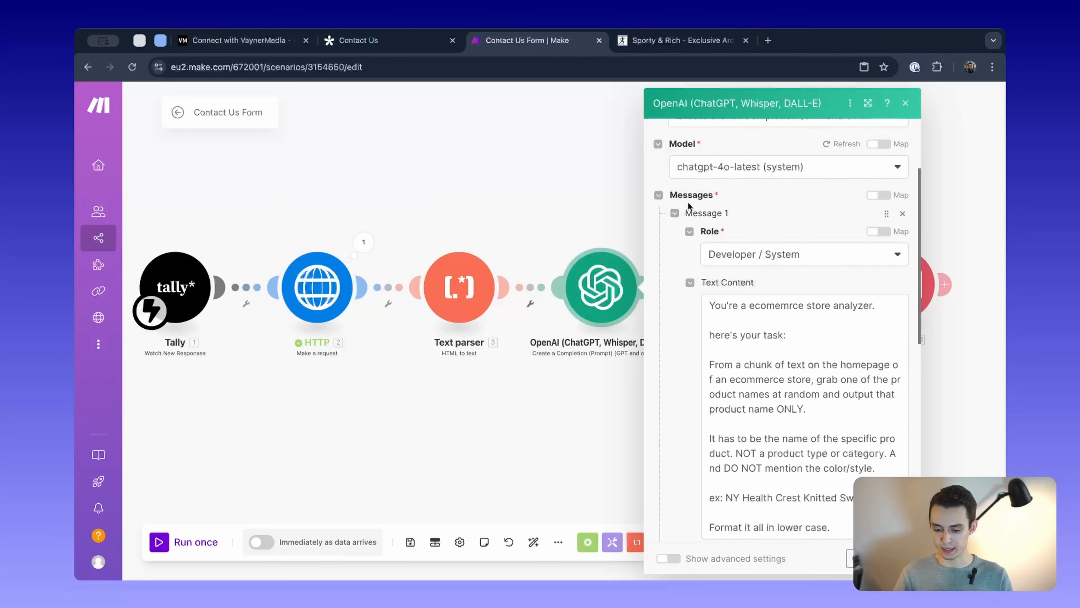
pyautogui.scroll(-2, 778, 254)
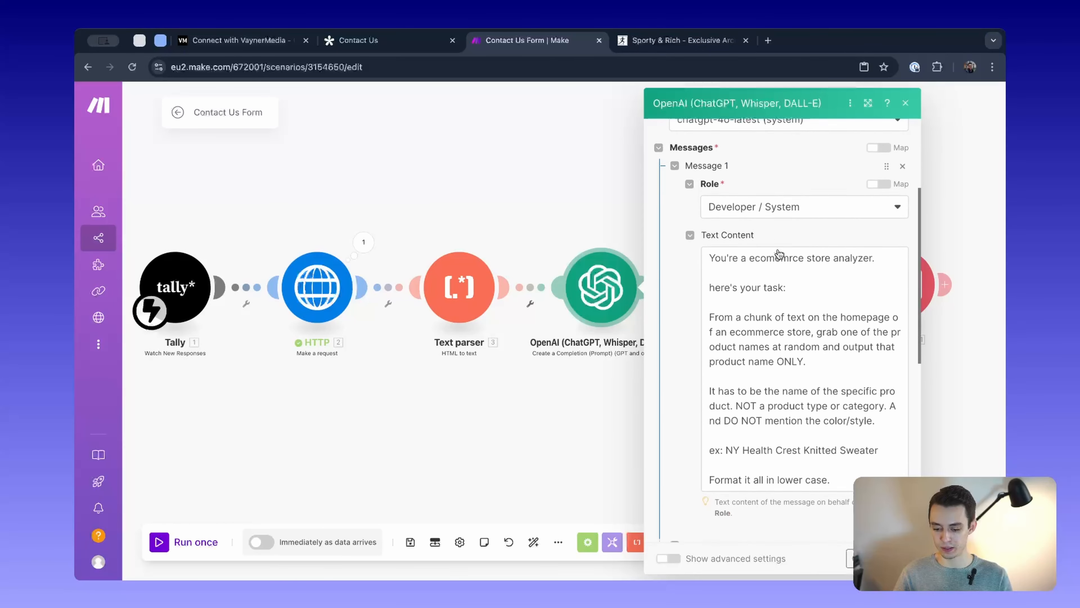
# - Read through the Developer / System prompt in Message 1, from the store analyzer role to the lower case formatting instruction
pyautogui.tripleClick(713, 232)
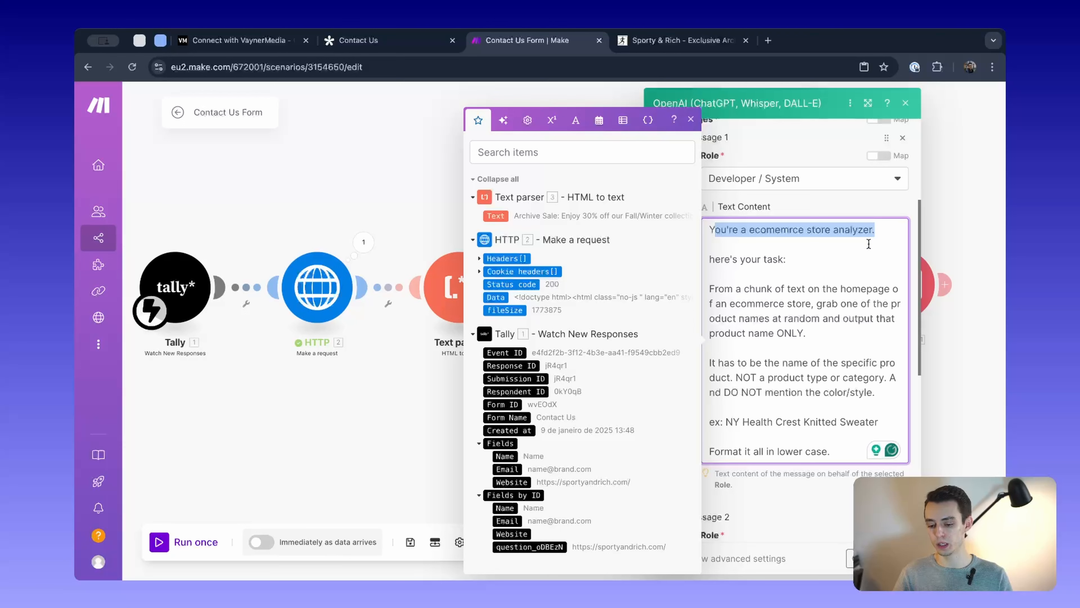
pyautogui.click(805, 258)
pyautogui.moveTo(805, 258); pyautogui.dragTo(856, 346)
pyautogui.click(812, 305)
pyautogui.click(829, 333)
pyautogui.scroll(-1, 753, 334)
pyautogui.click(714, 331)
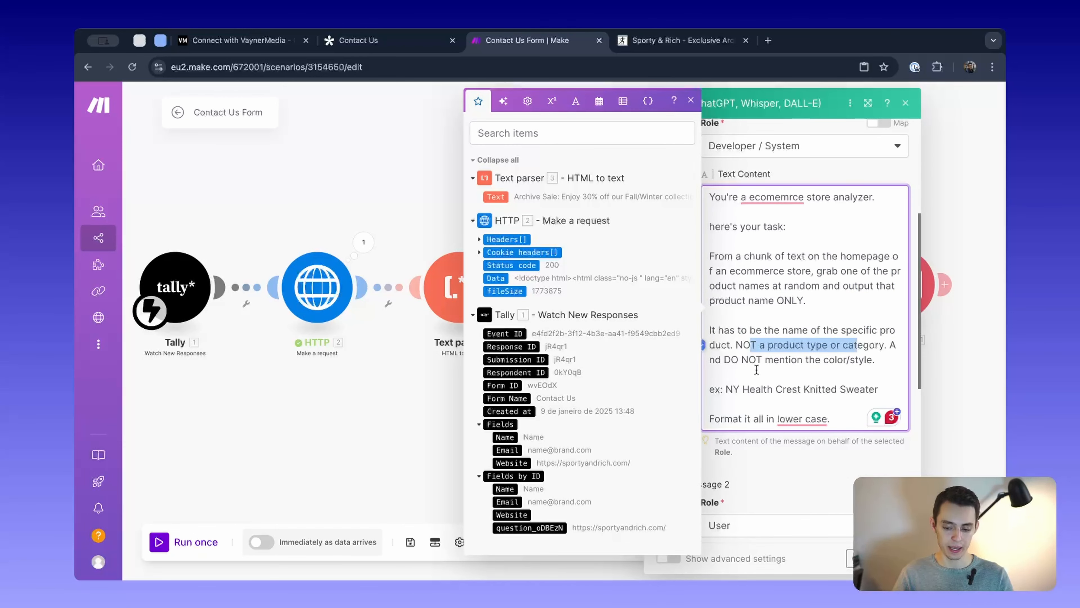
pyautogui.click(793, 361)
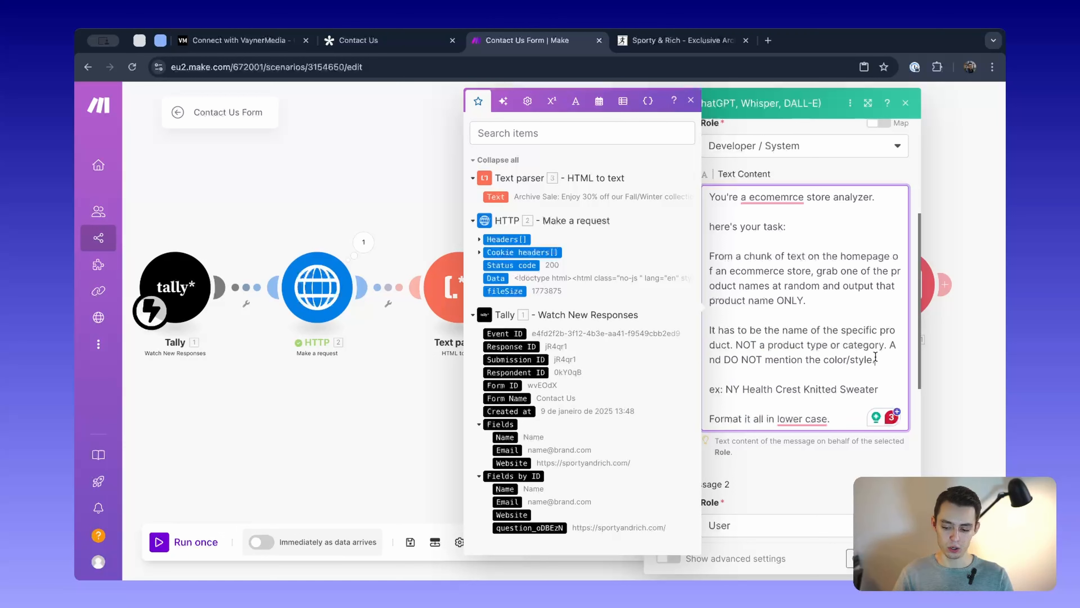
pyautogui.moveTo(876, 357); pyautogui.dragTo(787, 356)
pyautogui.moveTo(726, 389)
pyautogui.mouseDown()
pyautogui.moveTo(878, 389)
pyautogui.moveTo(713, 382)
pyautogui.mouseUp()
pyautogui.scroll(-1, 834, 383)
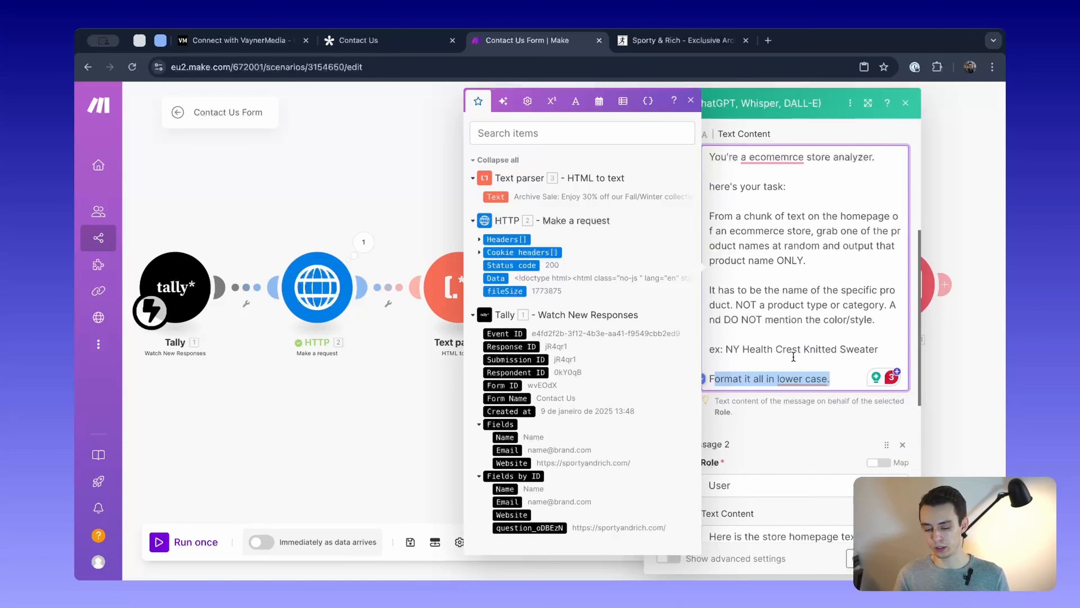
# - Examine the User role and the homepage text introduction in Message 2's text content
pyautogui.scroll(-3, 793, 357)
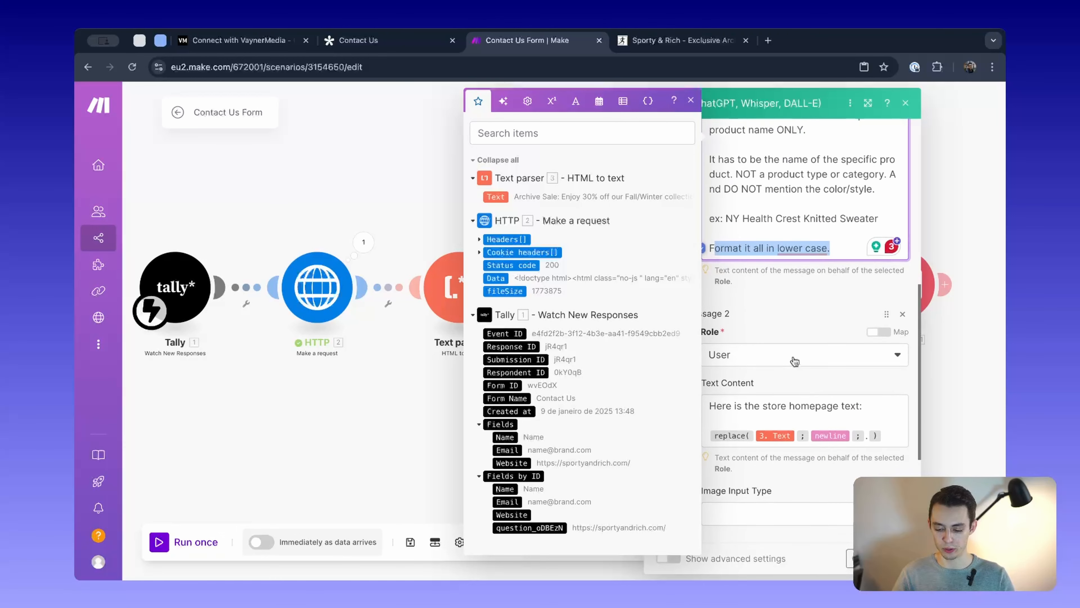
pyautogui.click(808, 206)
pyautogui.scroll(-2, 788, 315)
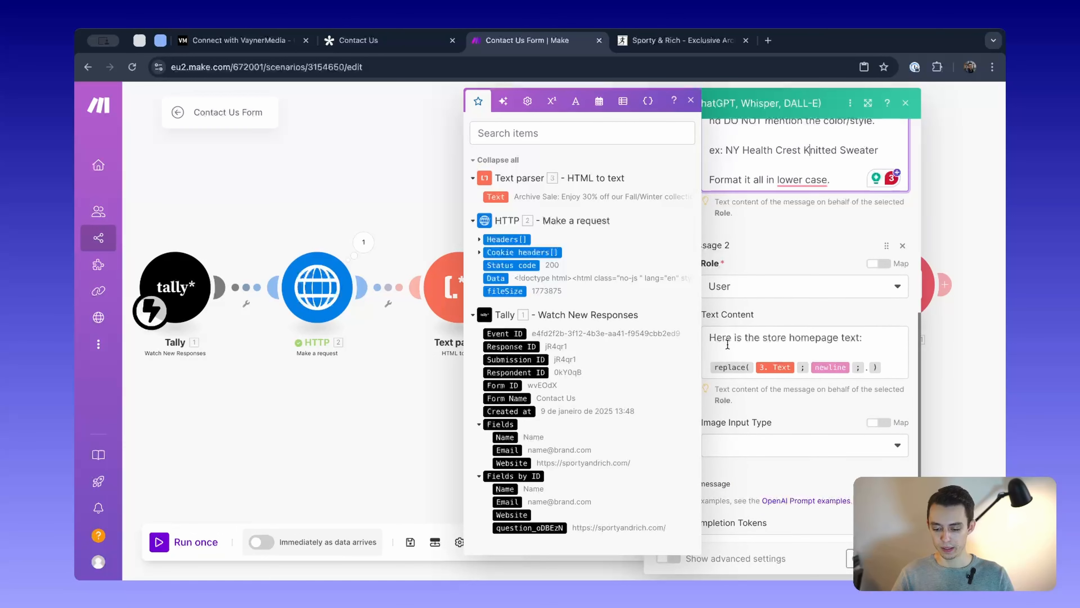
pyautogui.click(727, 339)
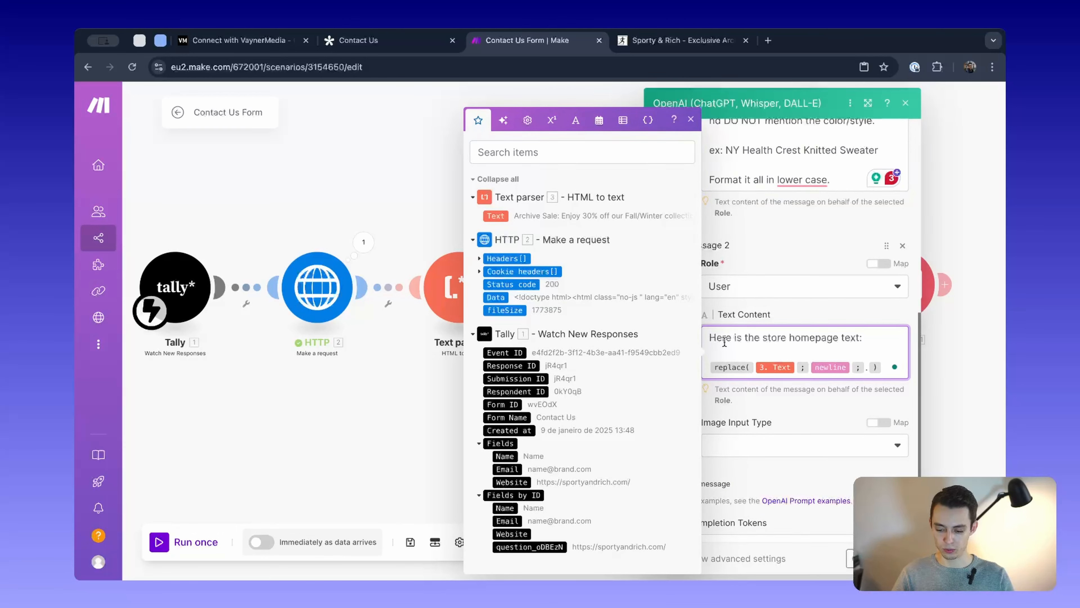
pyautogui.moveTo(716, 338); pyautogui.dragTo(865, 338)
pyautogui.click(866, 339)
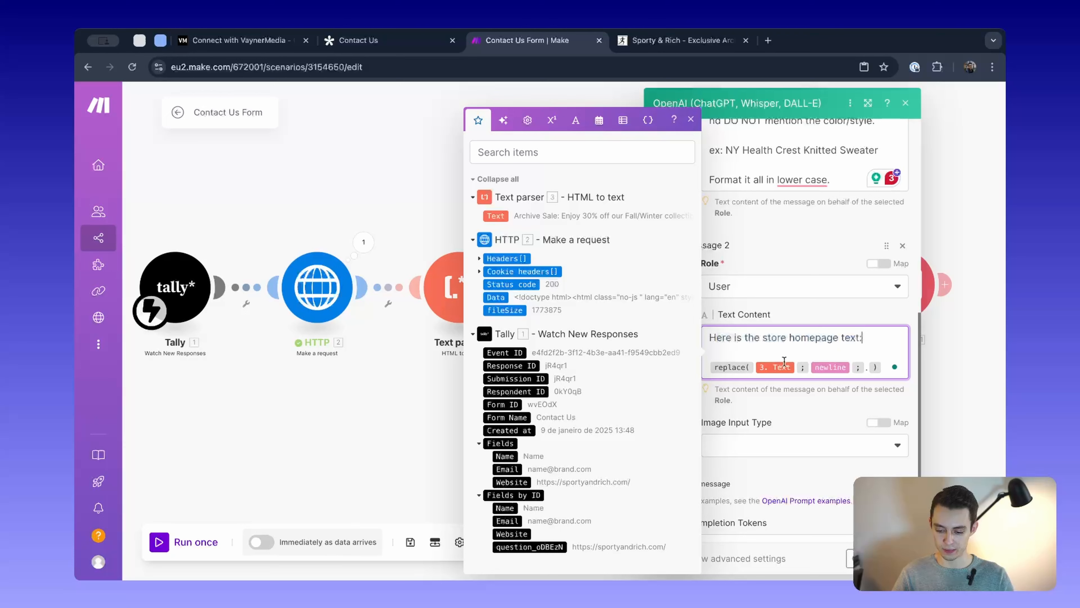
# - Insert the Text parser's Text value into Message 2's text content, remove it again and close the OpenAI settings
pyautogui.click(496, 216)
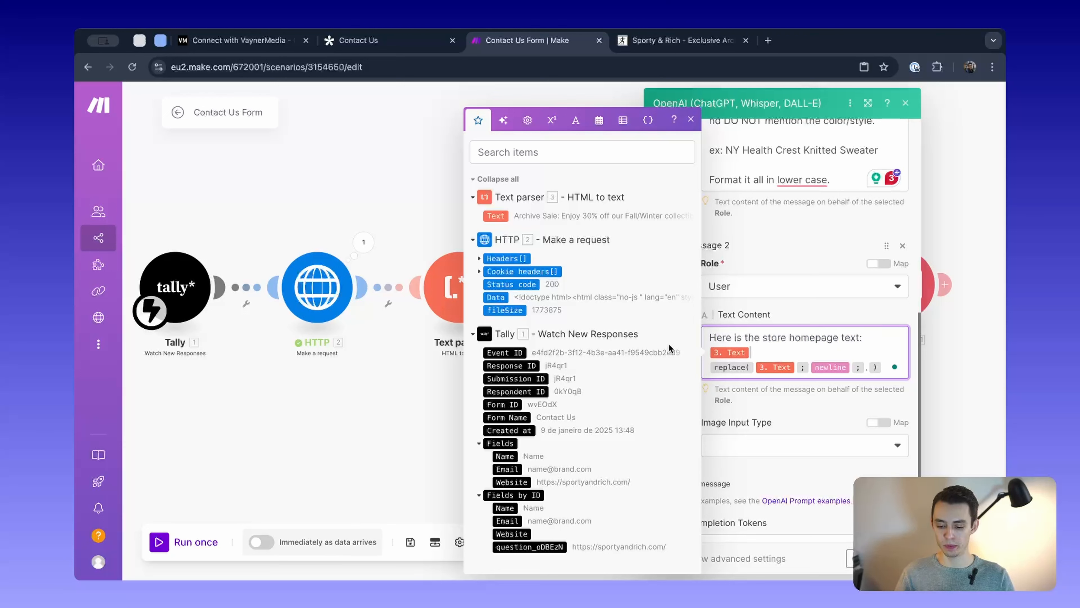
pyautogui.press('BackSpace')
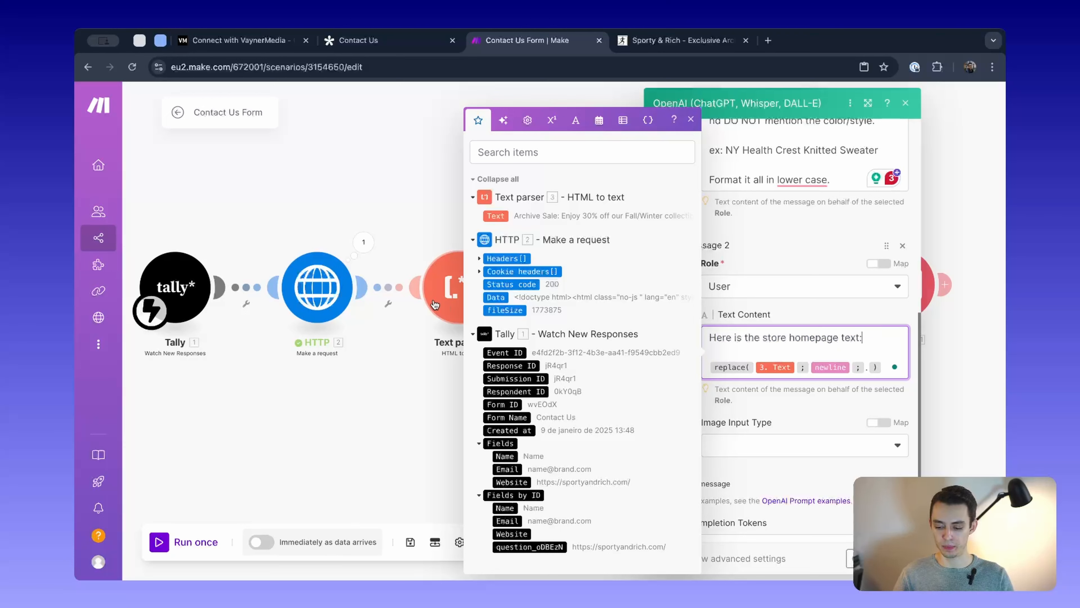
pyautogui.click(388, 206)
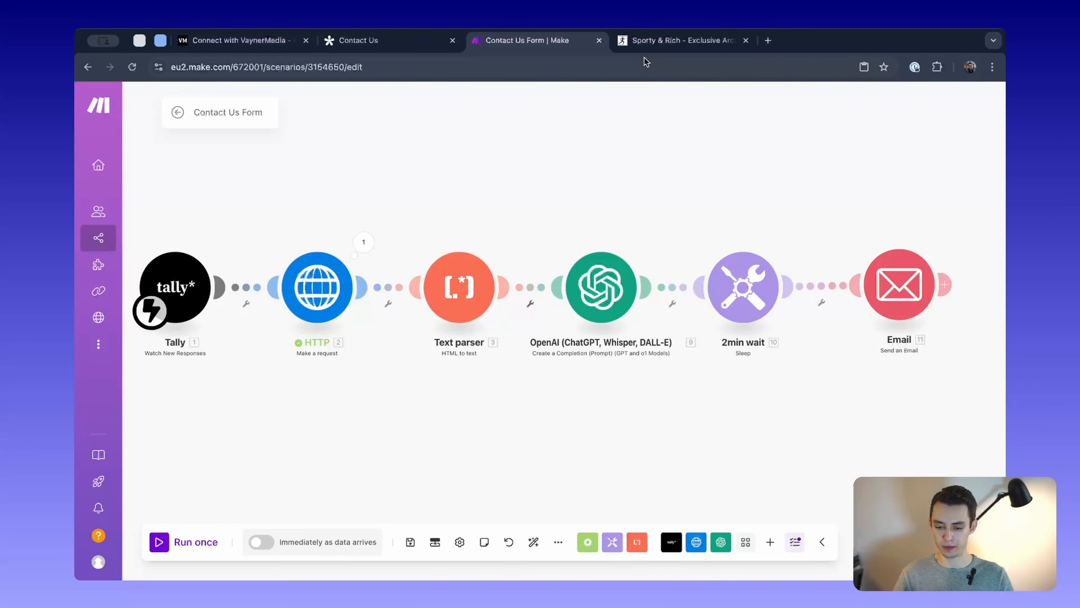
pyautogui.click(358, 246)
pyautogui.click(326, 189)
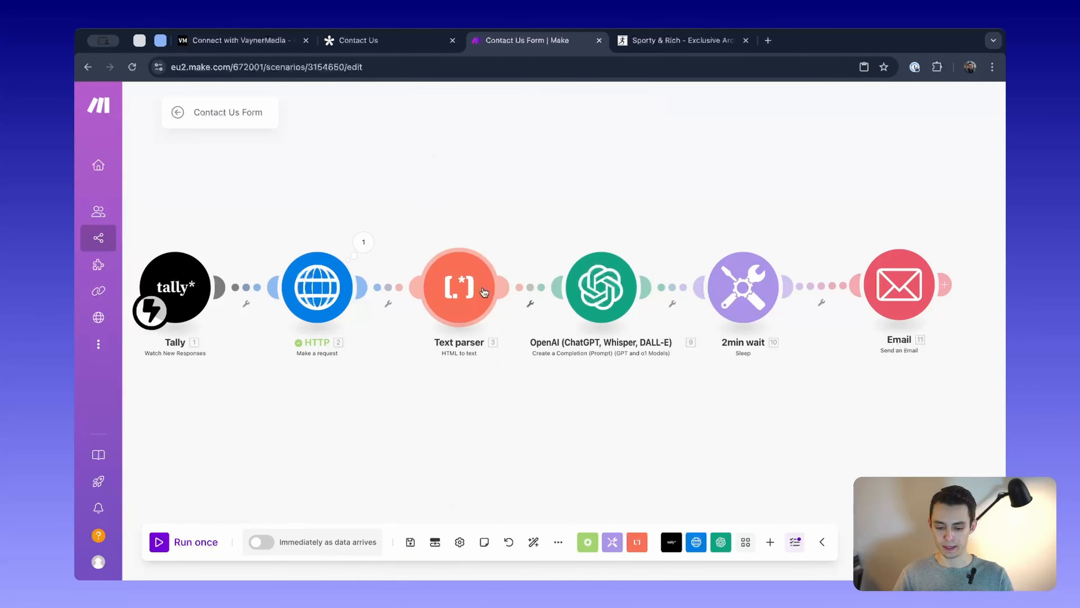
# - Reopen the OpenAI module, examine the replace formula in Message 2 and the prompt above it, then close the settings
pyautogui.click(601, 287)
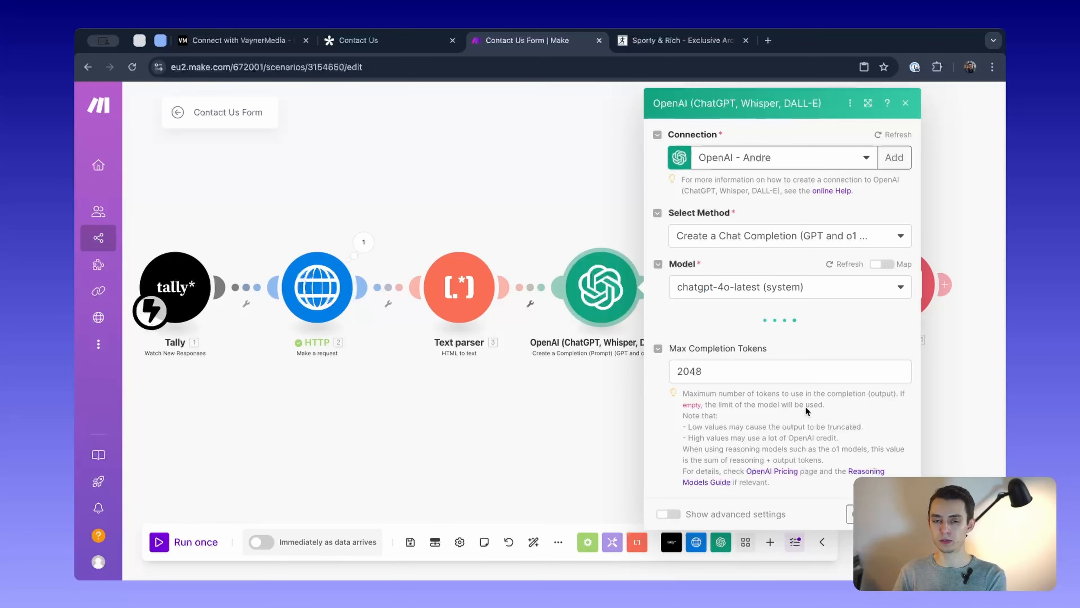
pyautogui.scroll(-5, 756, 450)
pyautogui.scroll(-8, 757, 450)
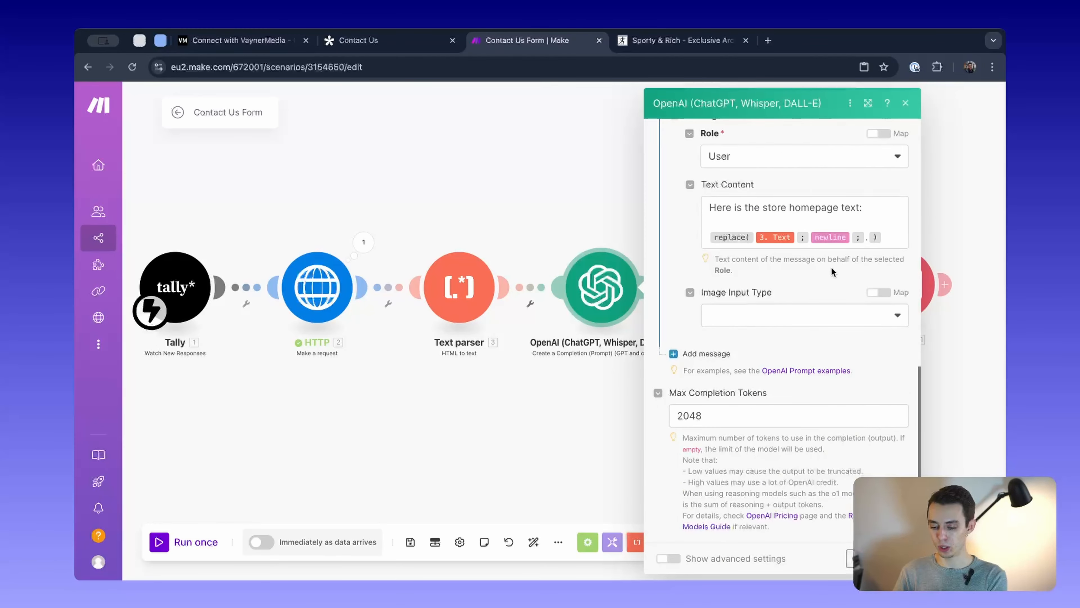
pyautogui.click(867, 237)
pyautogui.write('.')
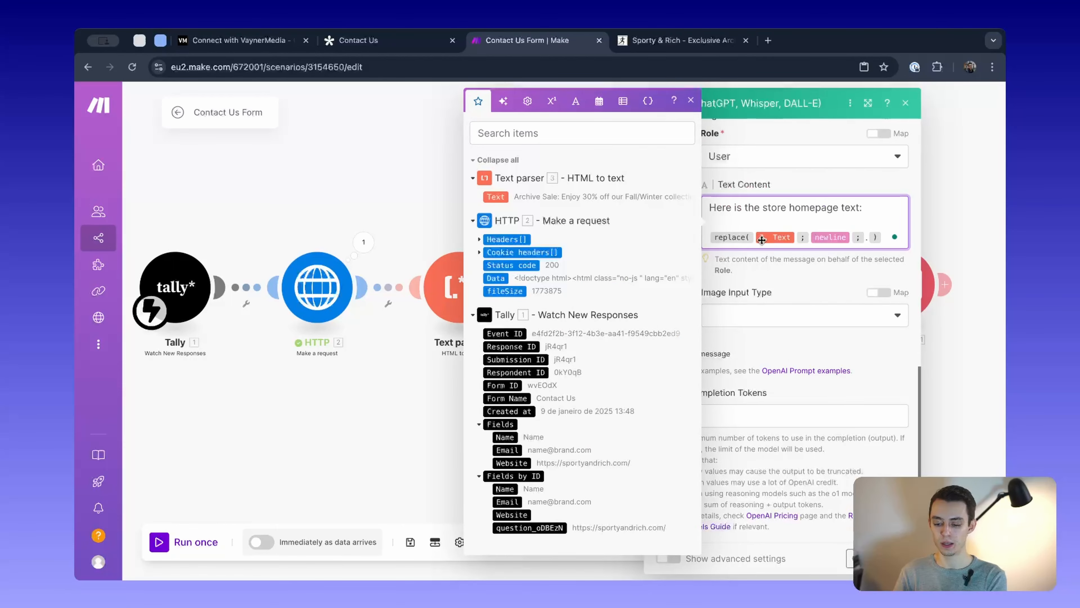
pyautogui.scroll(2, 824, 273)
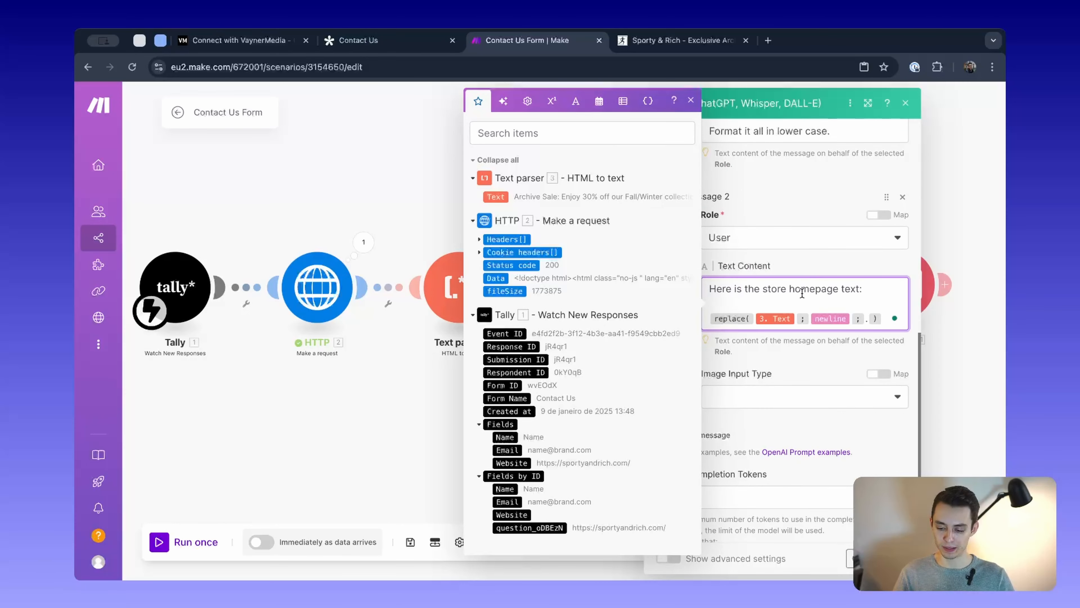
pyautogui.moveTo(789, 290); pyautogui.dragTo(829, 295)
pyautogui.scroll(8, 830, 295)
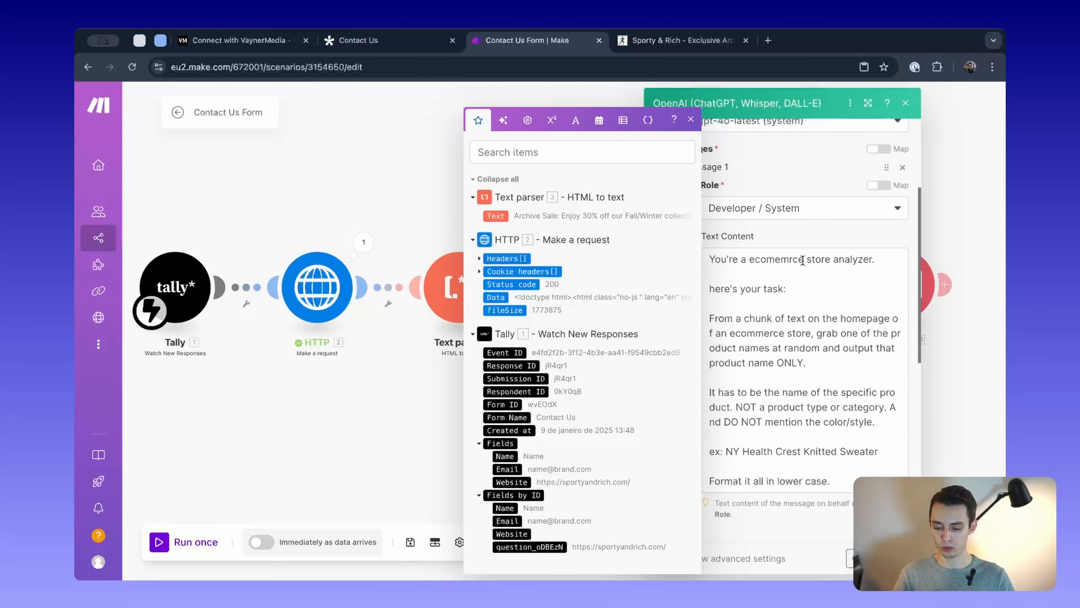
pyautogui.scroll(4, 802, 325)
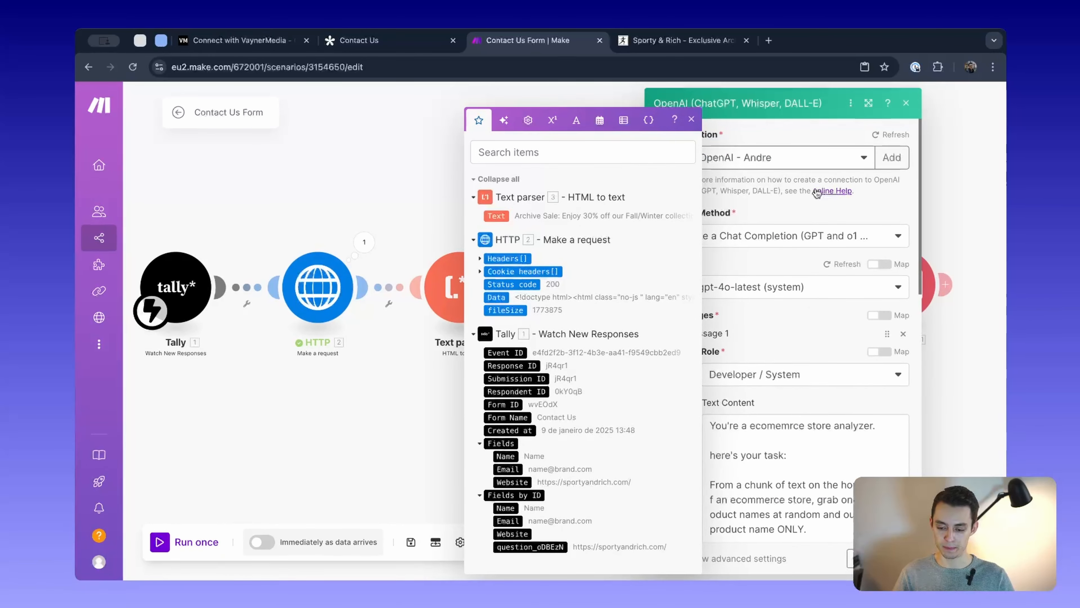
pyautogui.scroll(-12, 798, 315)
pyautogui.scroll(12, 799, 315)
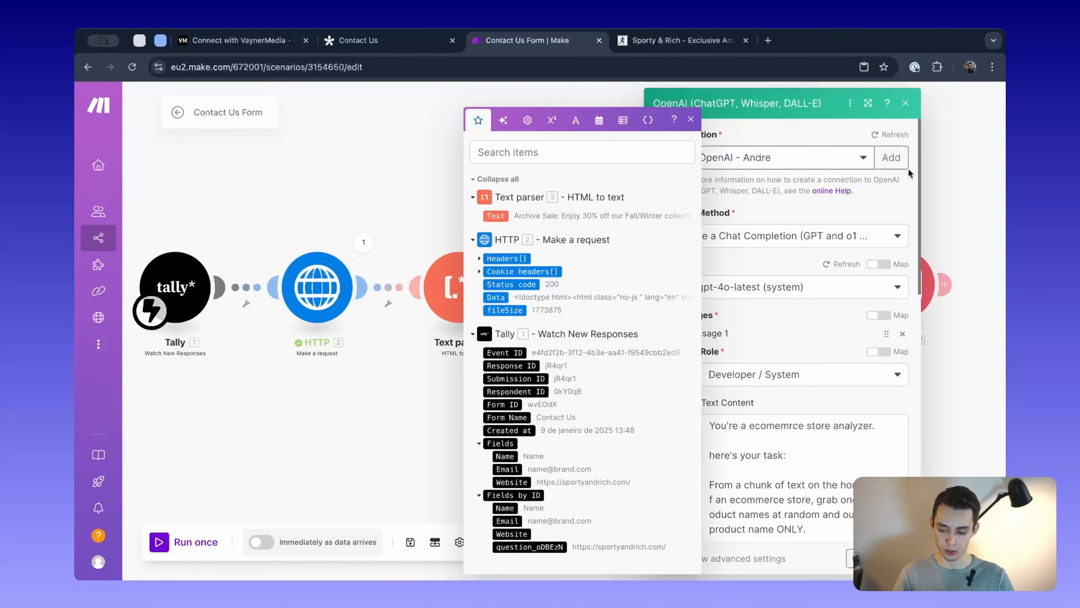
pyautogui.click(934, 170)
# - Open the Email module's settings and inspect the value mapped to the recipient address and the subject line
pyautogui.hscroll(5, 801, 243)
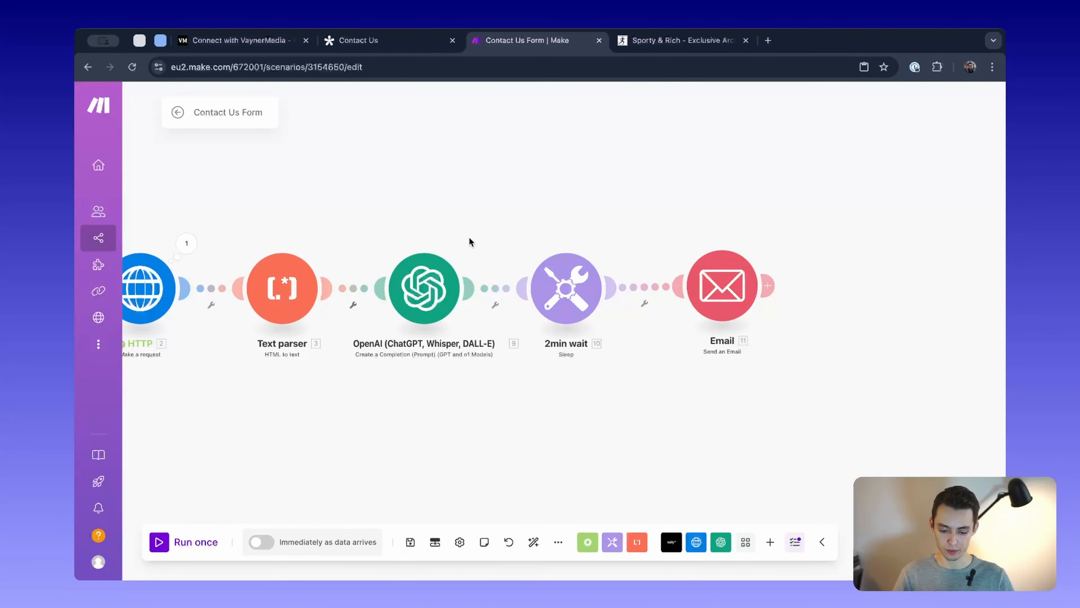
pyautogui.moveTo(477, 190); pyautogui.dragTo(616, 369)
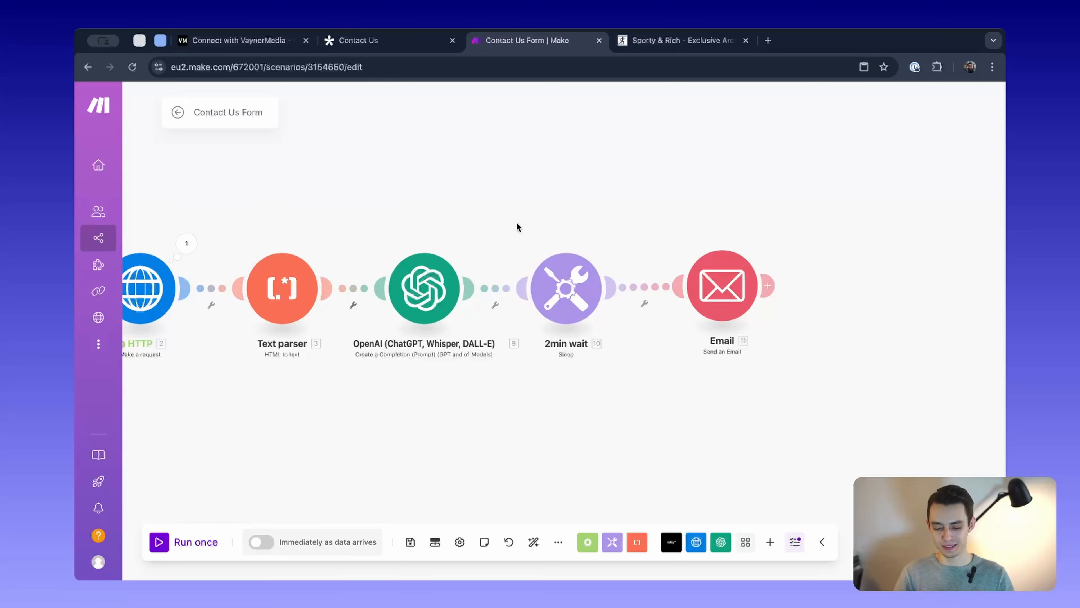
pyautogui.moveTo(530, 220); pyautogui.dragTo(602, 208)
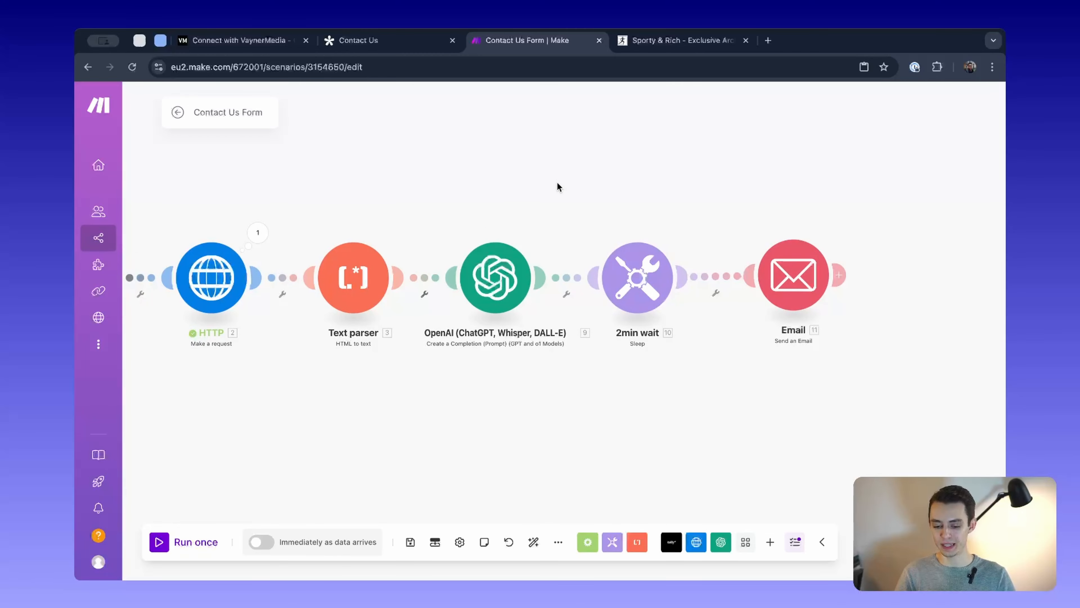
pyautogui.click(761, 247)
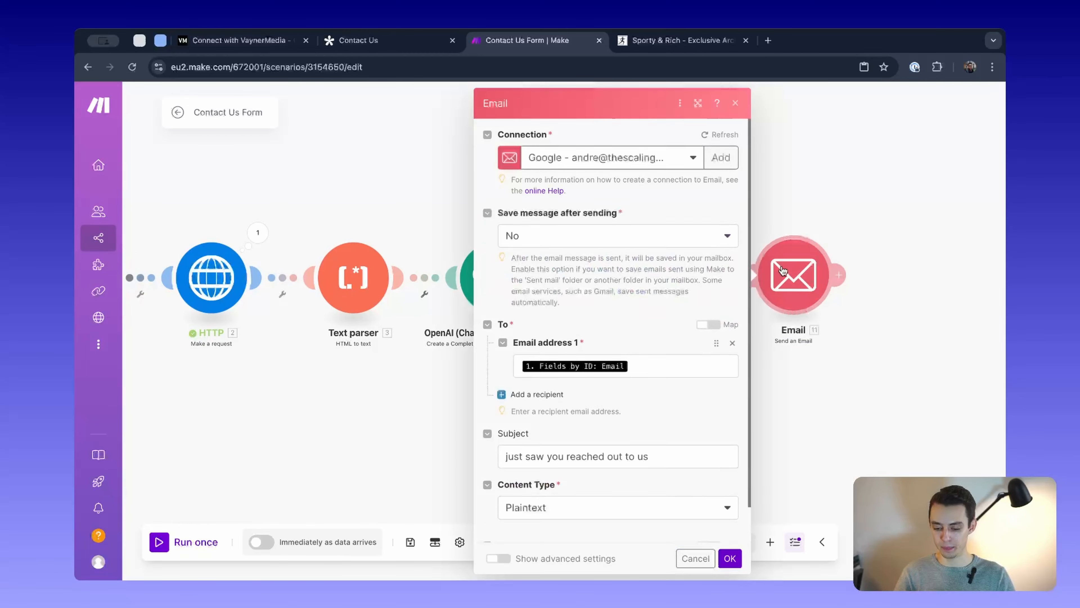
pyautogui.click(655, 399)
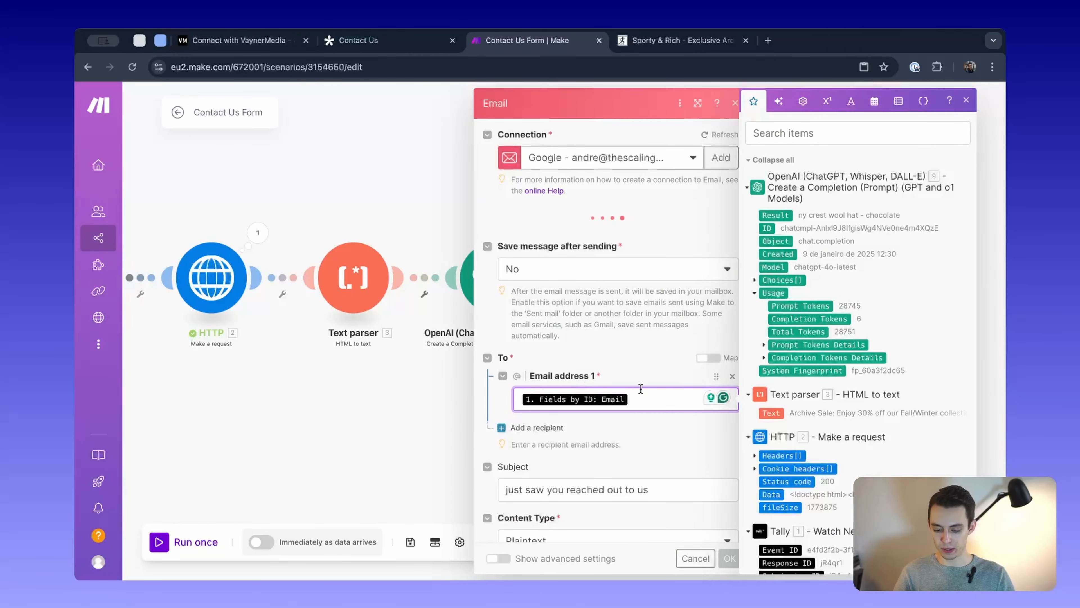
pyautogui.scroll(-4, 640, 391)
pyautogui.click(602, 294)
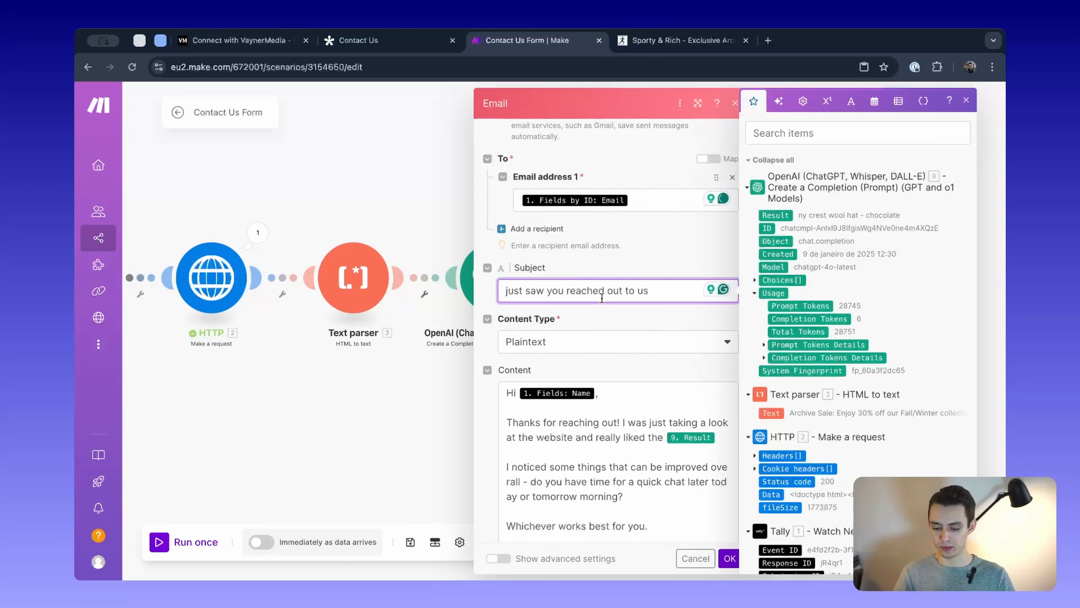
pyautogui.press('super+a')
# - Read the Email module's content and inspect its mapped Name and OpenAI Result values, then close the settings
pyautogui.scroll(-2, 644, 366)
pyautogui.click(528, 329)
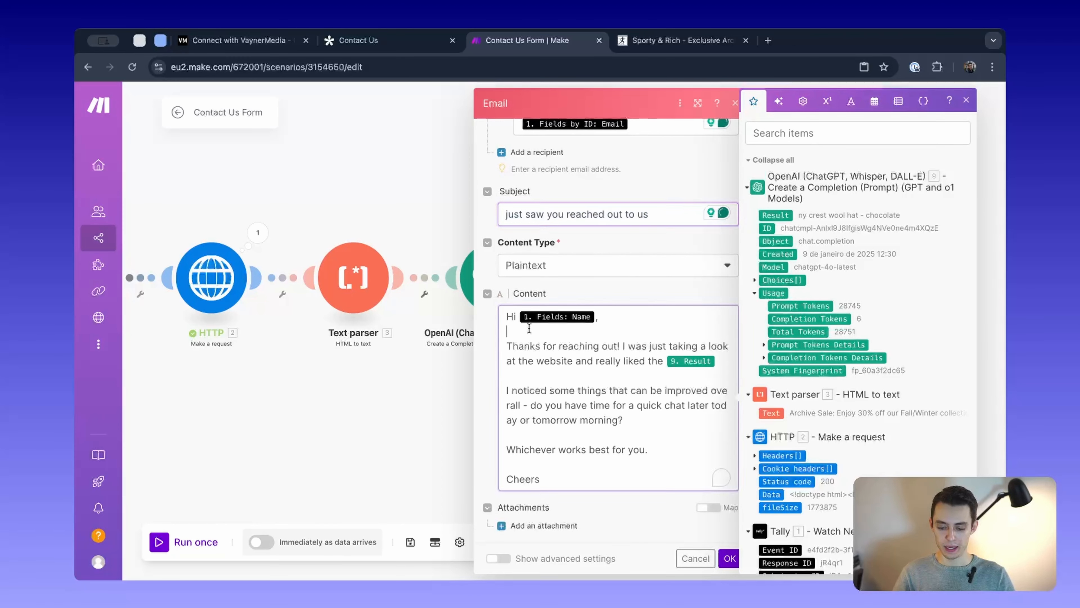
pyautogui.moveTo(530, 347); pyautogui.dragTo(656, 348)
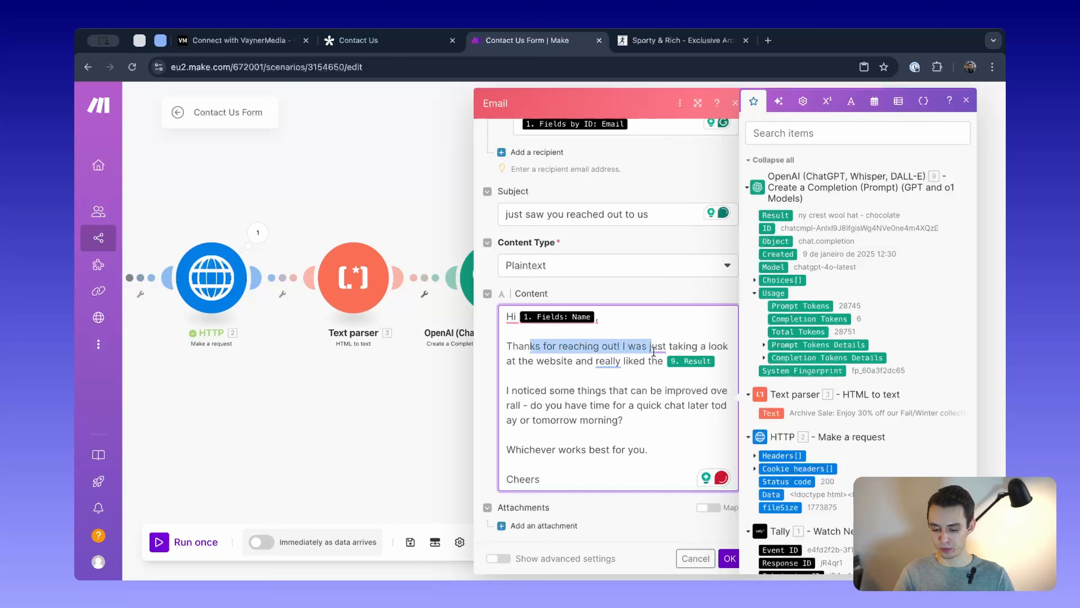
pyautogui.click(657, 347)
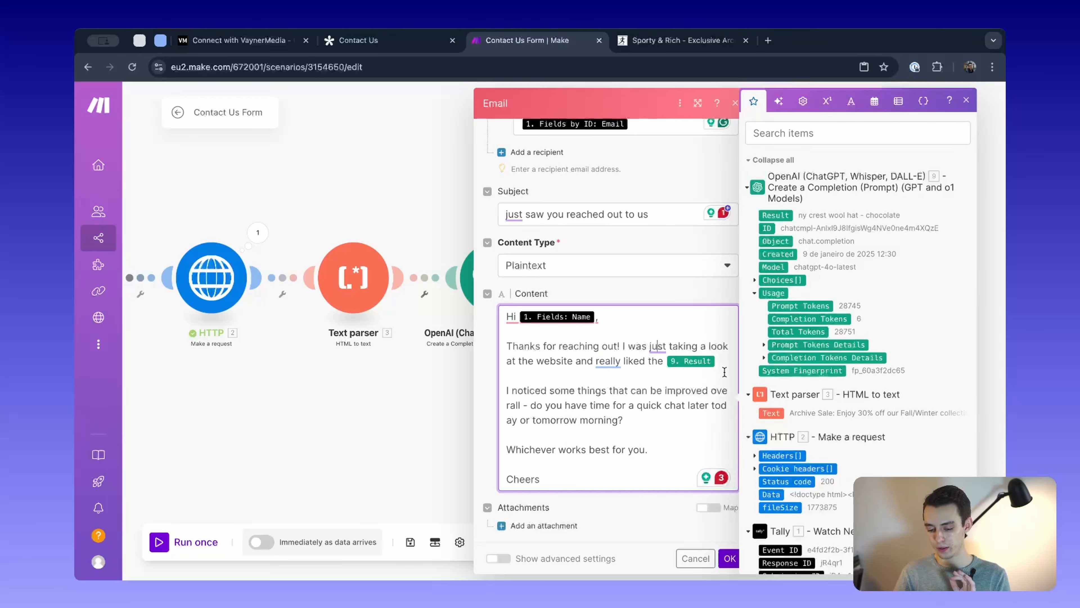
pyautogui.moveTo(724, 372); pyautogui.dragTo(663, 362)
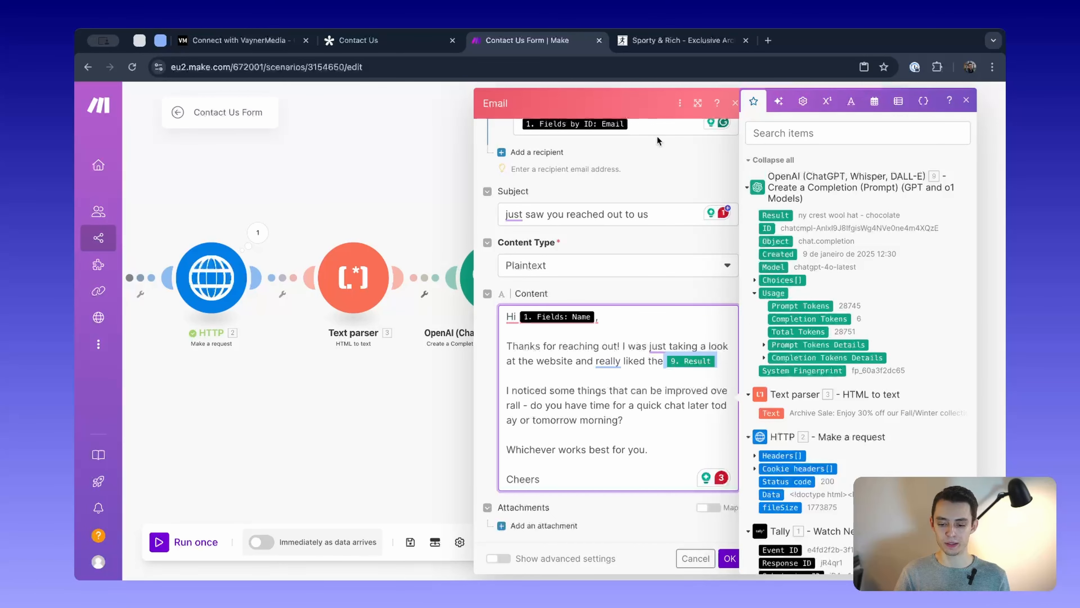
pyautogui.click(361, 342)
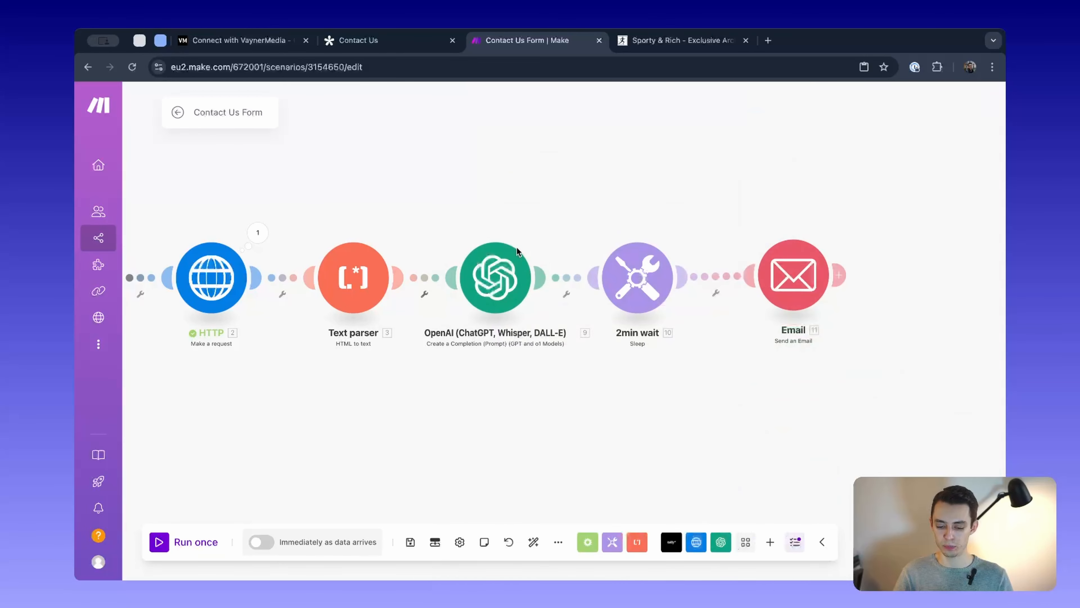
# - Open the Email module's settings, review the reply text in the content with its mapped Name and Result values, and close the settings
pyautogui.click(783, 276)
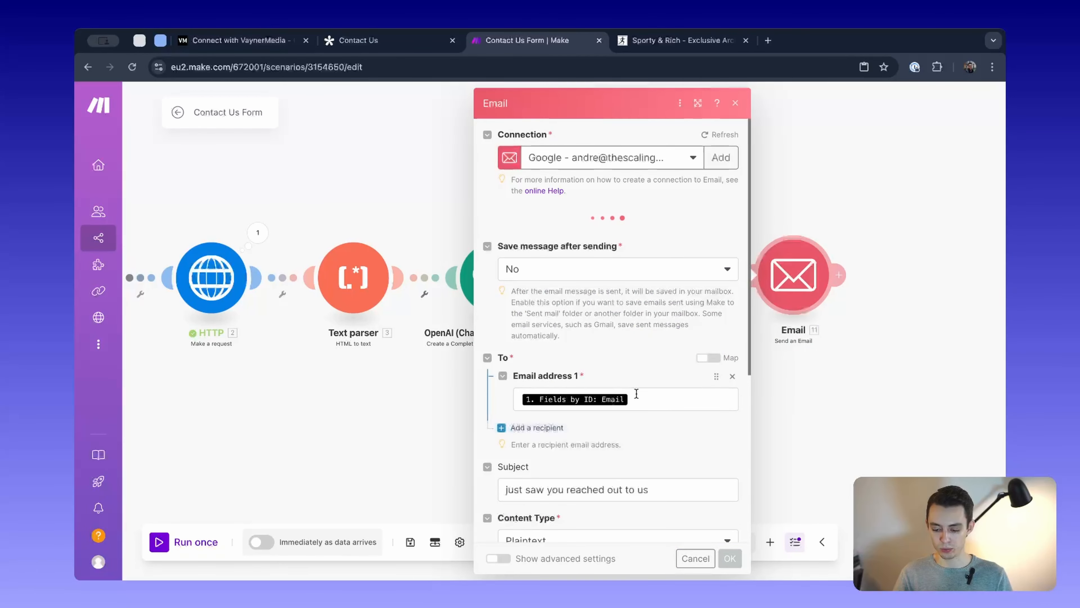
pyautogui.scroll(-8, 636, 394)
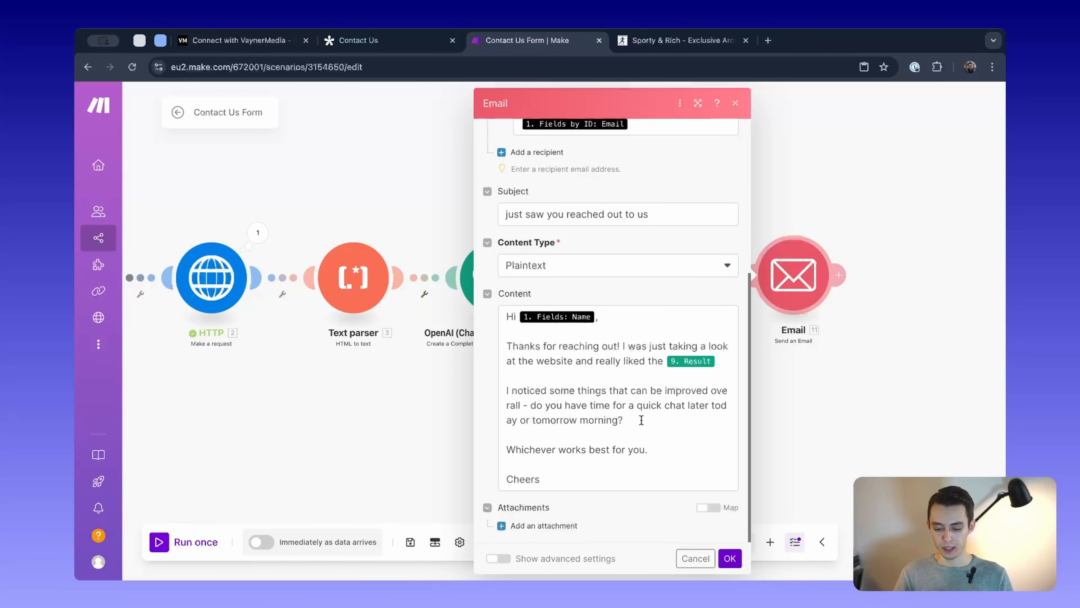
pyautogui.moveTo(641, 419)
pyautogui.mouseDown()
pyautogui.moveTo(488, 389)
pyautogui.moveTo(657, 407)
pyautogui.mouseUp()
pyautogui.click(559, 387)
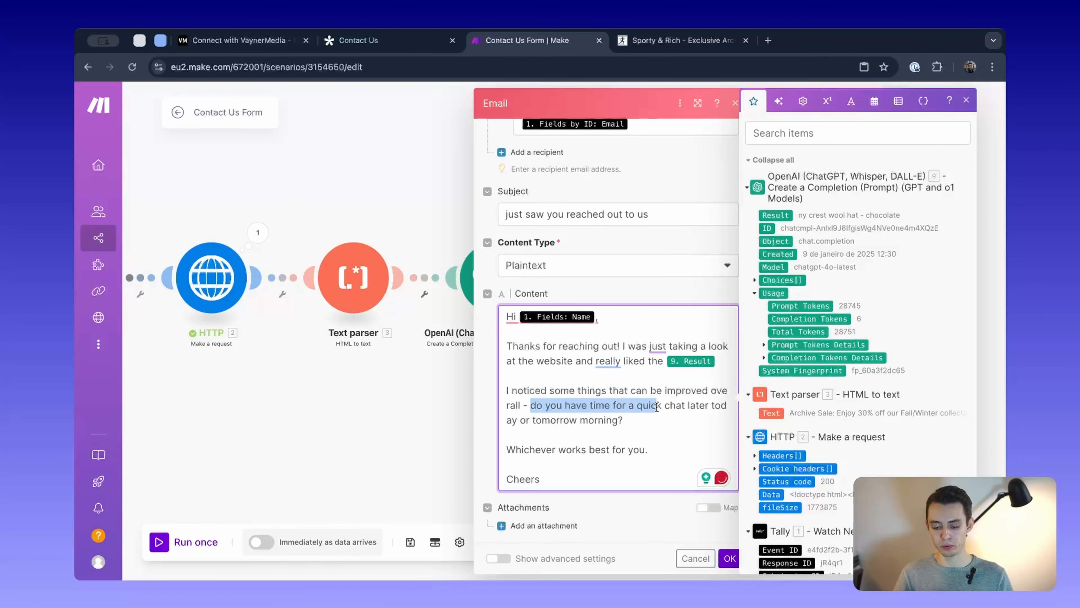
pyautogui.click(658, 409)
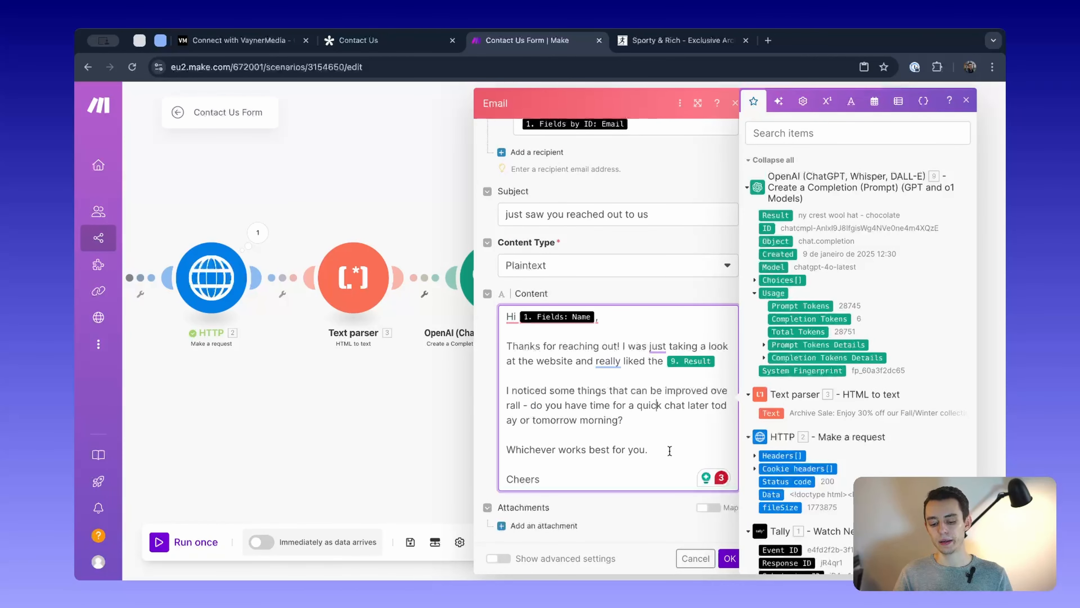
pyautogui.press('super+a')
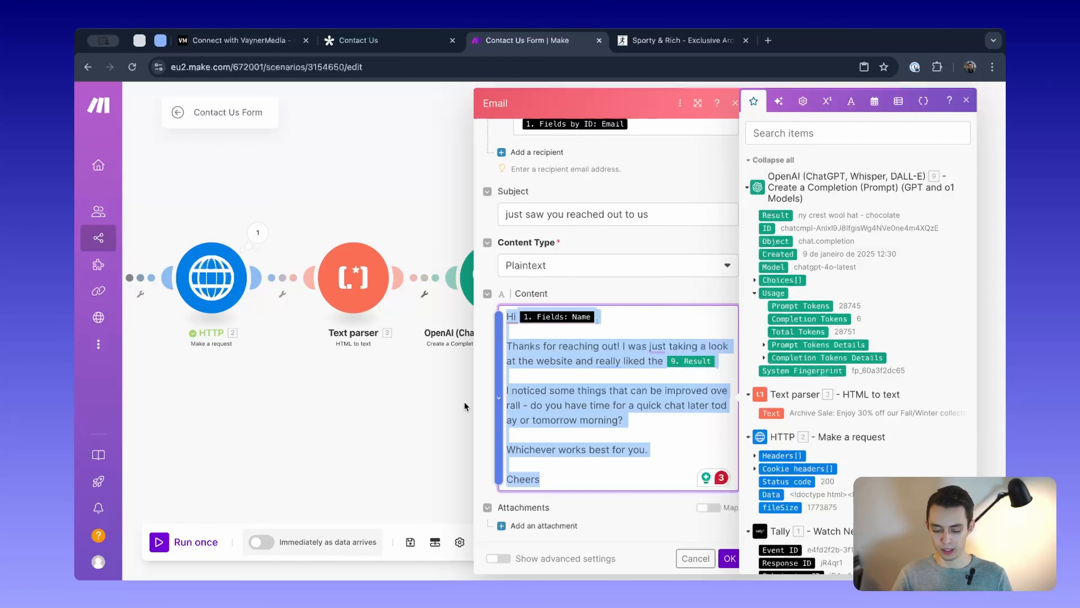
pyautogui.click(435, 437)
pyautogui.scroll(-5, 427, 432)
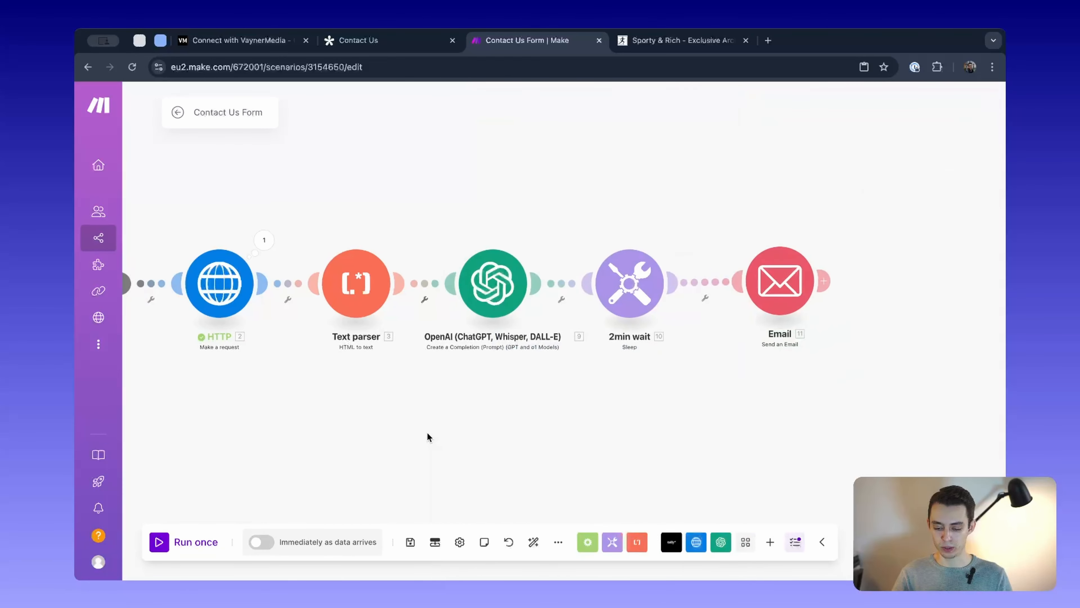
# - Move the Email and 2min wait modules away from the main flow and unlink them from the OpenAI module
pyautogui.moveTo(431, 431); pyautogui.dragTo(495, 418)
pyautogui.scroll(2, 649, 343)
pyautogui.click(659, 309)
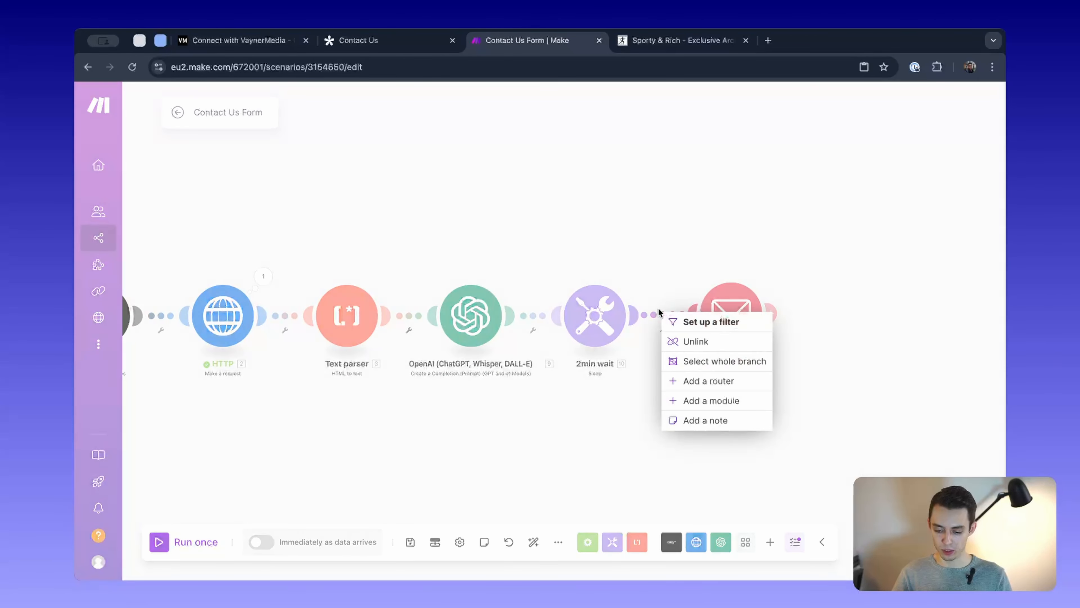
pyautogui.click(697, 342)
pyautogui.moveTo(719, 327); pyautogui.dragTo(720, 251)
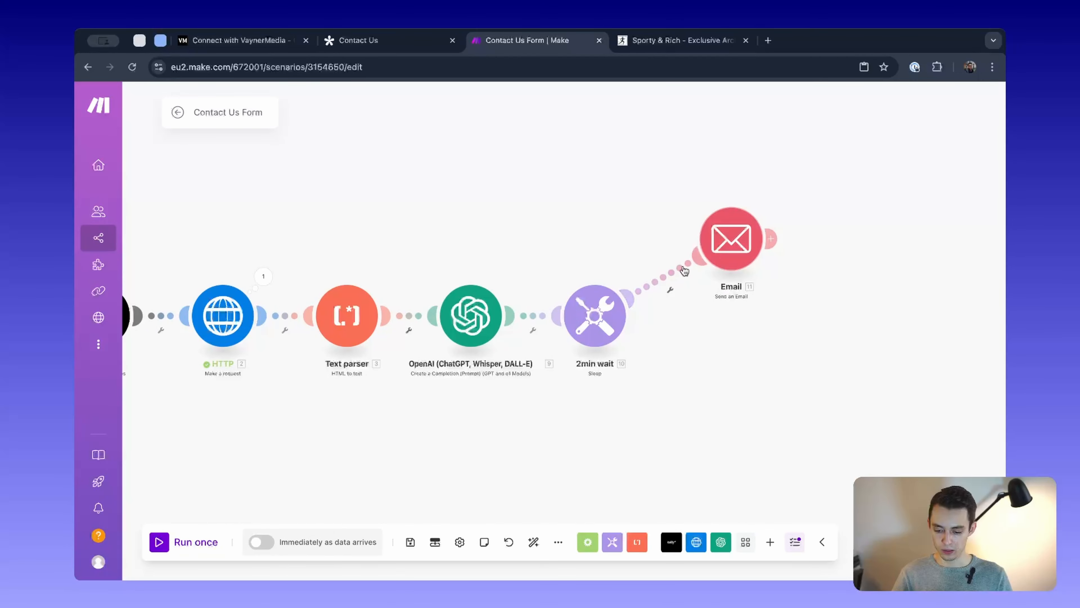
pyautogui.moveTo(573, 248)
pyautogui.mouseDown()
pyautogui.moveTo(684, 376)
pyautogui.moveTo(843, 413)
pyautogui.moveTo(568, 155)
pyautogui.mouseUp()
pyautogui.moveTo(599, 299); pyautogui.dragTo(721, 298)
pyautogui.click(640, 315)
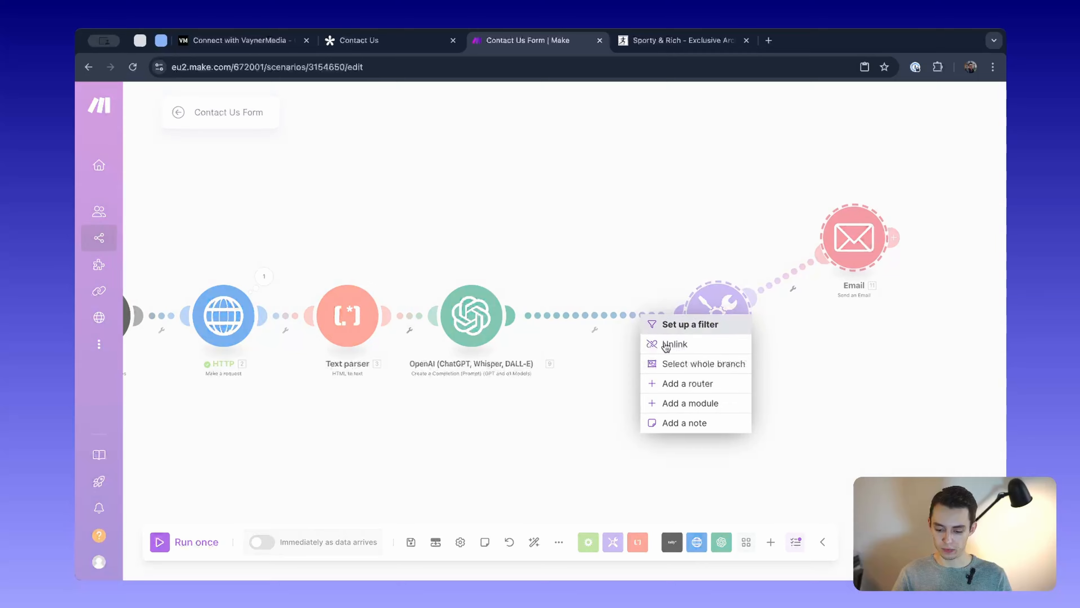
pyautogui.click(663, 371)
# - Add a Tools Set variable module after the OpenAI module and name its variable "output"
pyautogui.click(513, 317)
pyautogui.write('varia')
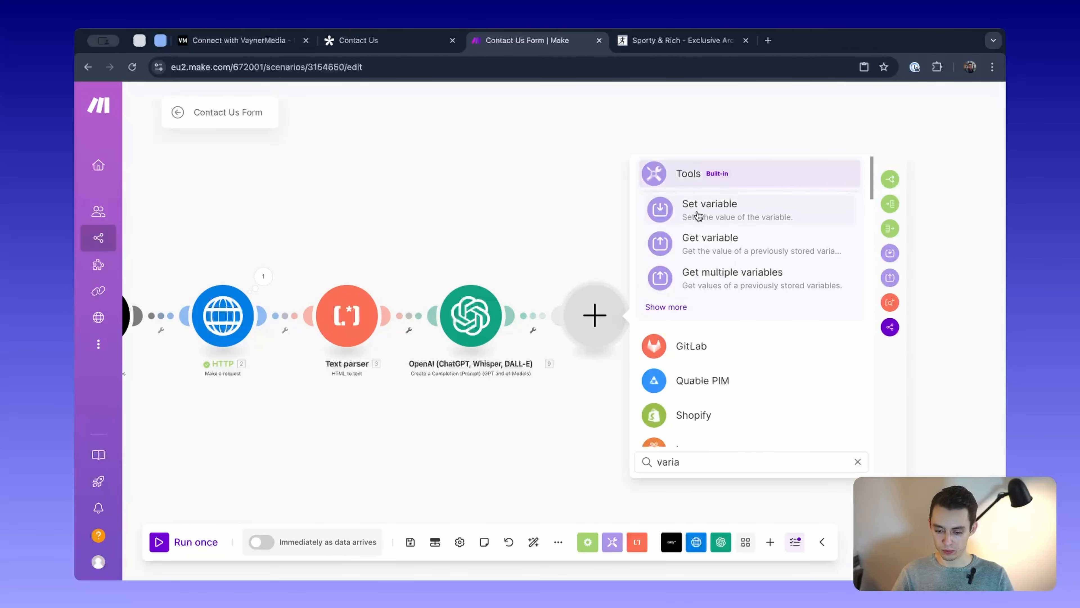
pyautogui.click(697, 215)
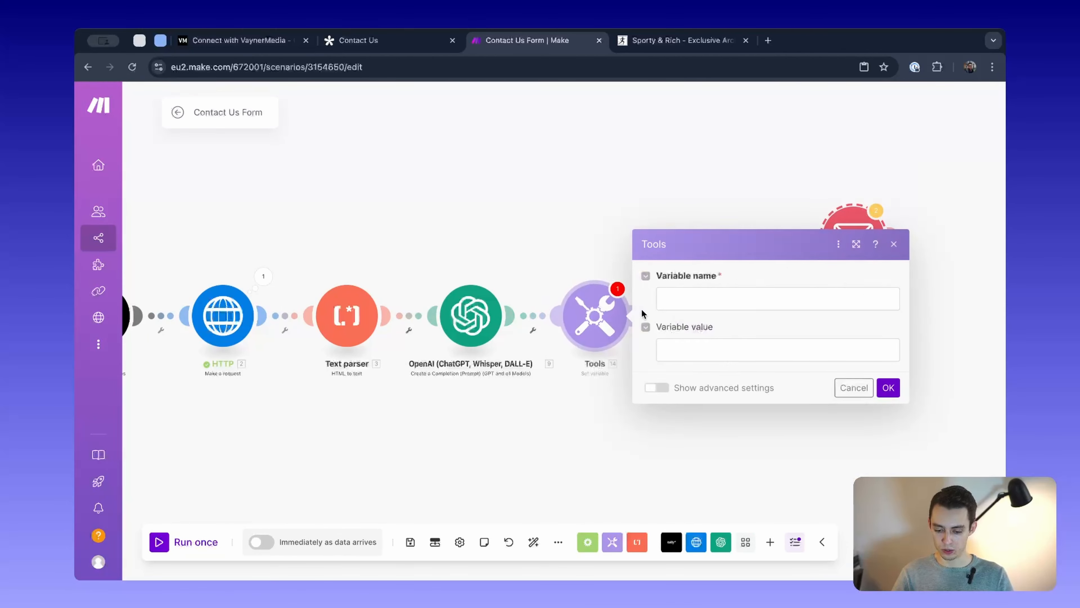
pyautogui.click(692, 292)
pyautogui.write('output')
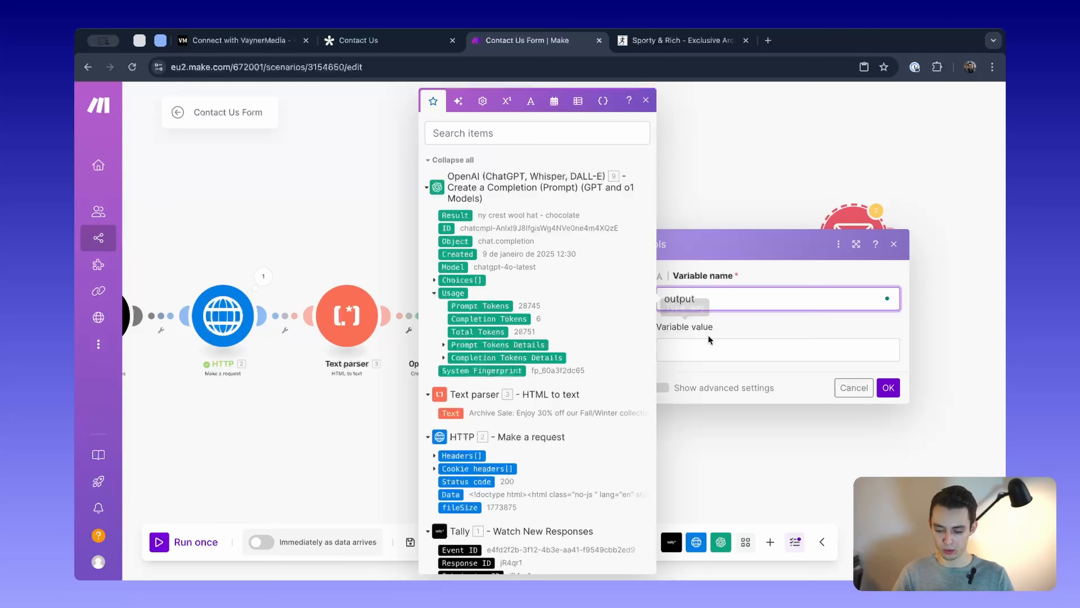
pyautogui.press('Tab')
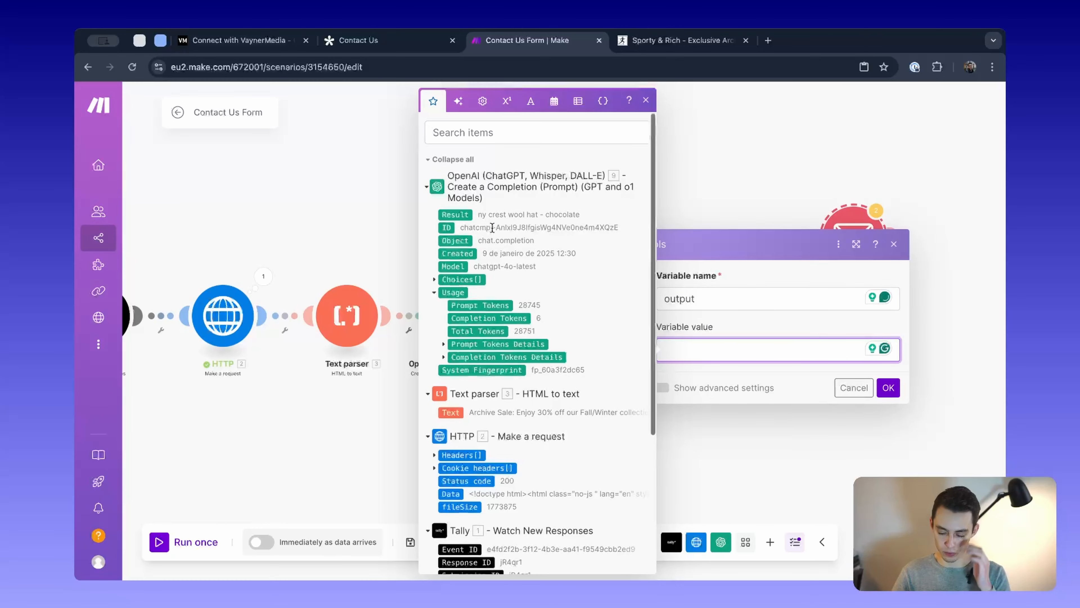
pyautogui.click(724, 200)
# - Copy the entire content text from the detached Email module and close its settings
pyautogui.click(852, 238)
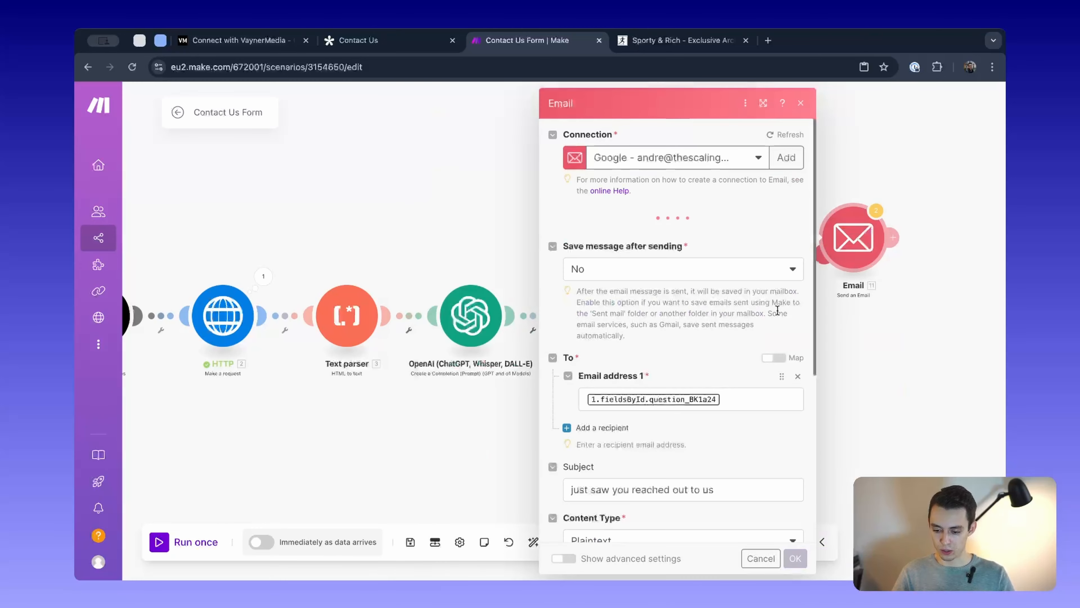
pyautogui.scroll(-6, 699, 400)
pyautogui.click(699, 400)
pyautogui.press('super+a')
pyautogui.click(499, 239)
# - Paste the reply text with its mapped Name and Result values as the output variable's value and save the module
pyautogui.click(581, 305)
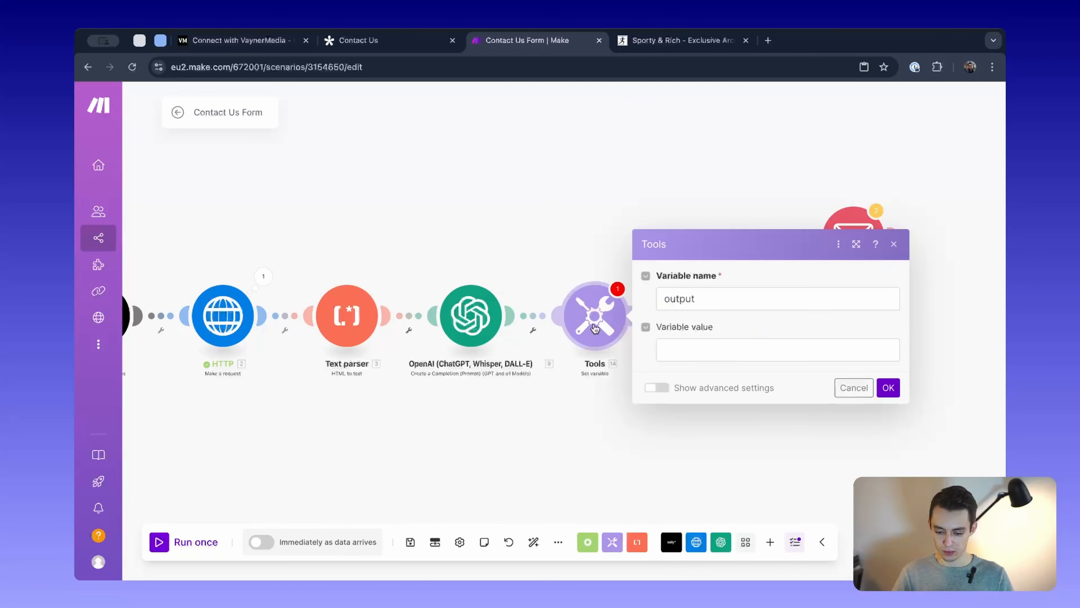
pyautogui.click(692, 350)
pyautogui.write('Hi 1. Fields: Name,  Thanks for reaching out! I was just taking a look at the website and really liked the 9. Result  I noticed some things that can be improved over all - do you have time for a quick chat later today or tomorrow morning?  Whichever works best for you.  Cheers')
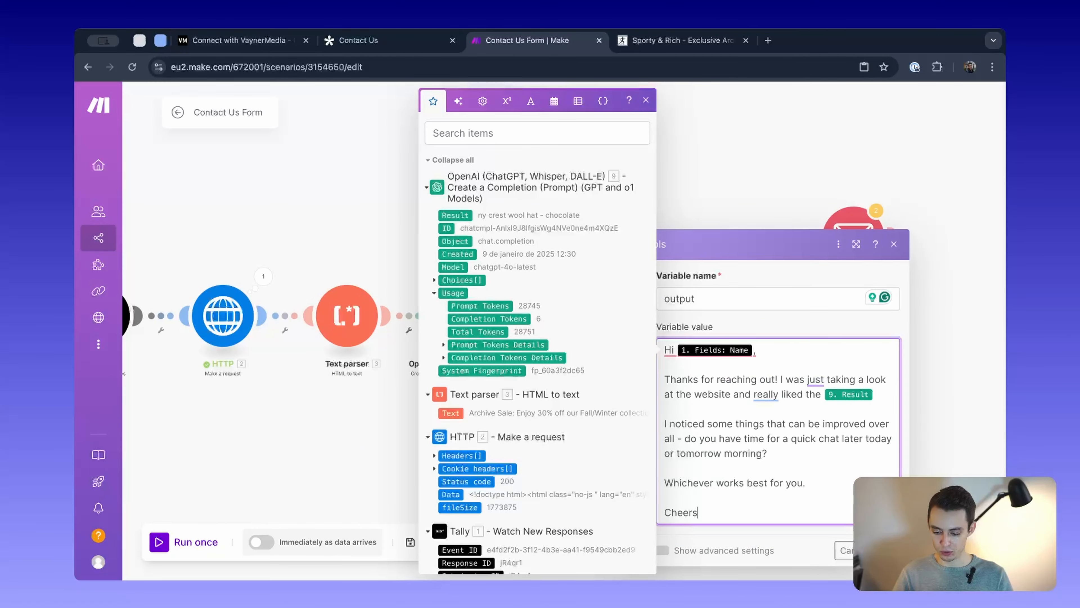
pyautogui.click(887, 550)
# - Run the scenario once and reload the Tally contact form for a new submission
pyautogui.scroll(-3, 540, 428)
pyautogui.moveTo(540, 428); pyautogui.dragTo(649, 397)
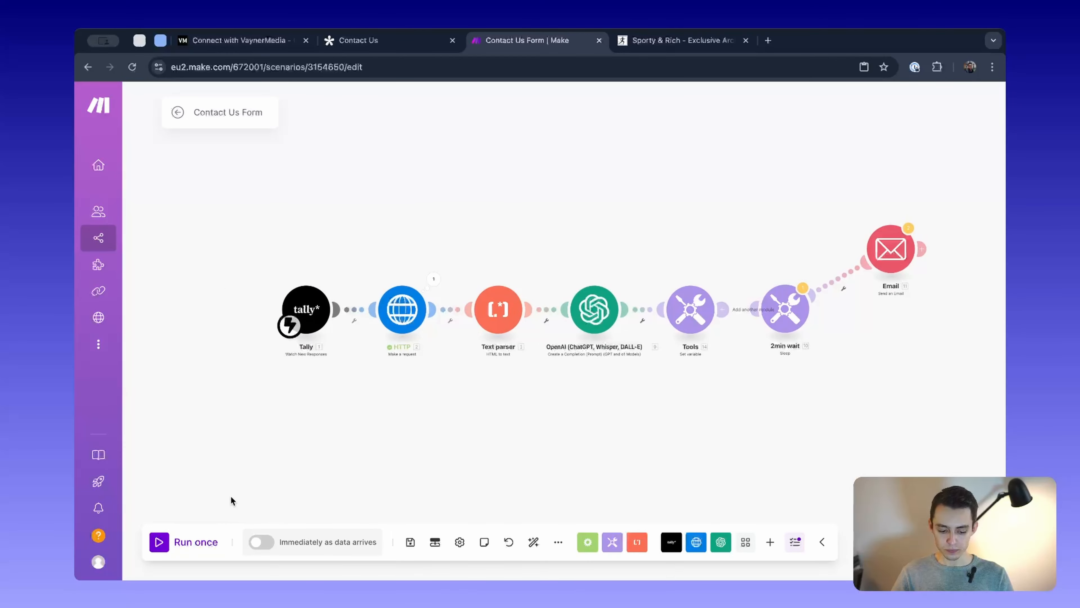
pyautogui.click(162, 542)
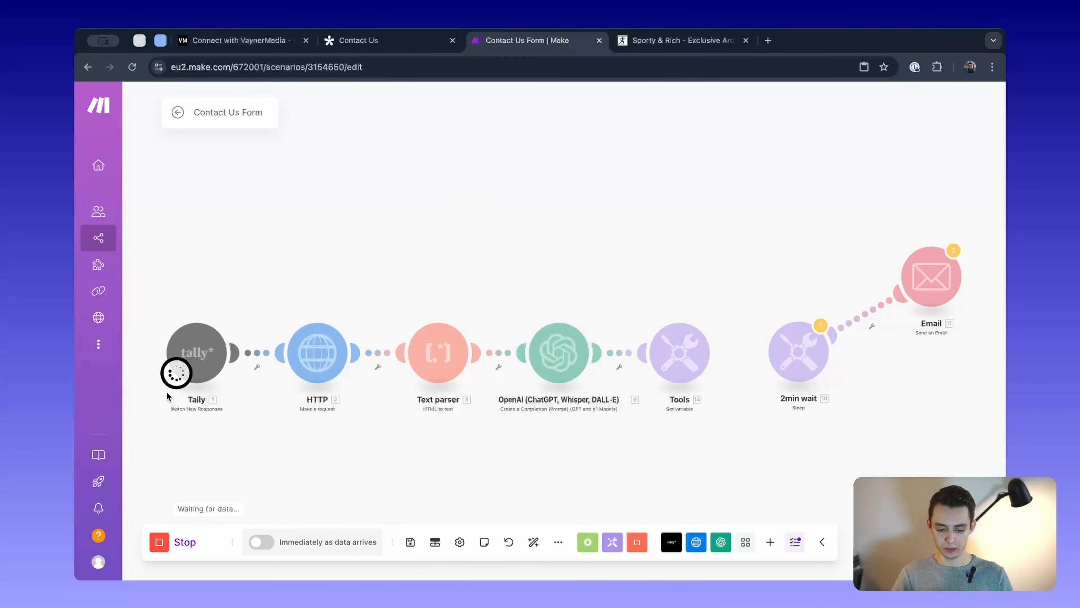
pyautogui.click(376, 47)
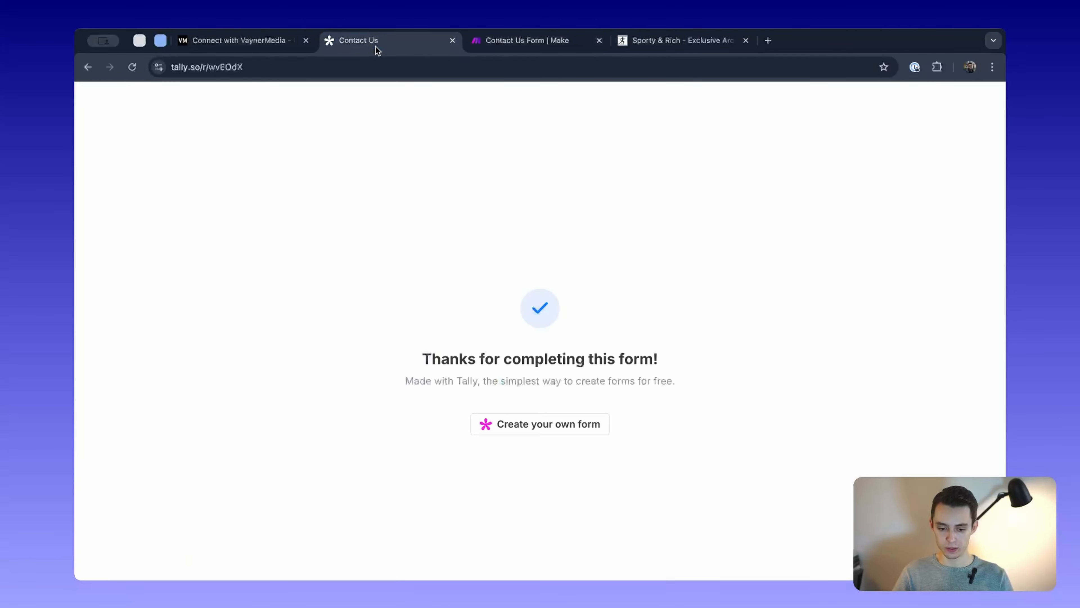
pyautogui.press('super+r')
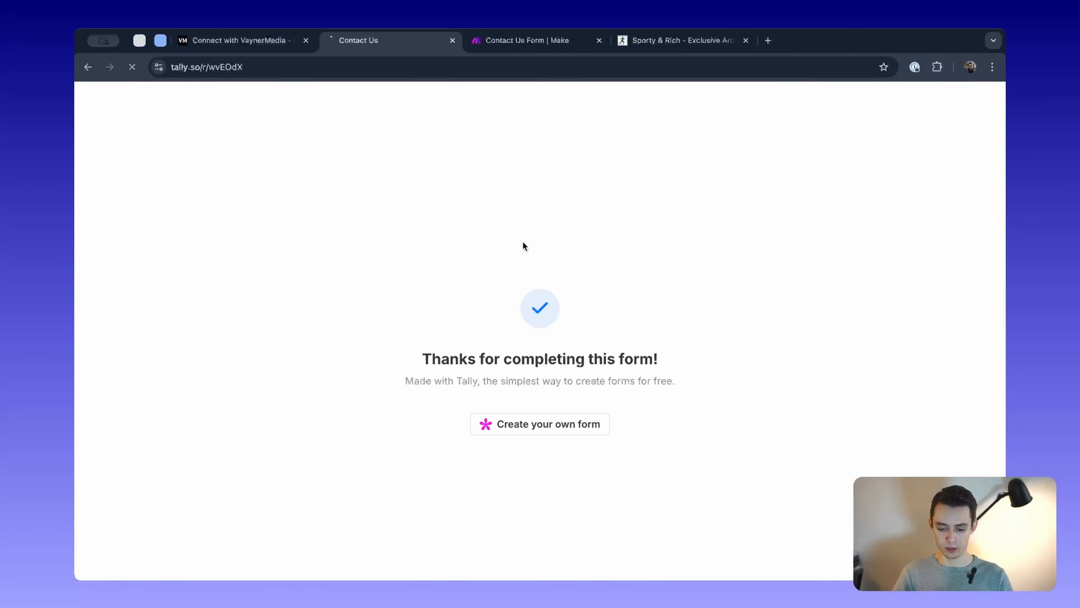
pyautogui.click(646, 43)
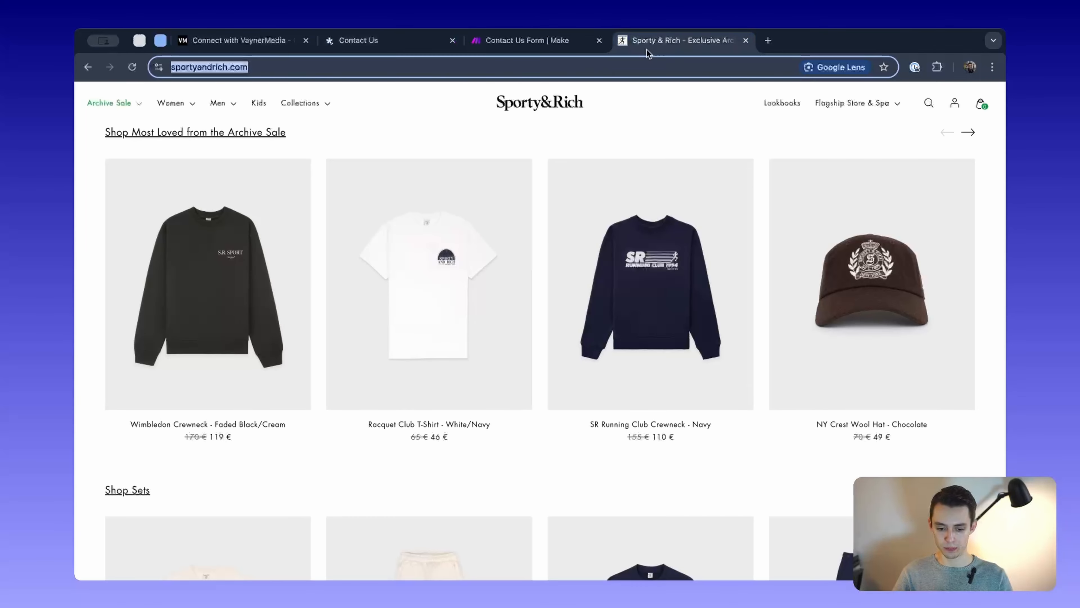
pyautogui.click(361, 42)
pyautogui.write('Name')
pyautogui.press('Tab')
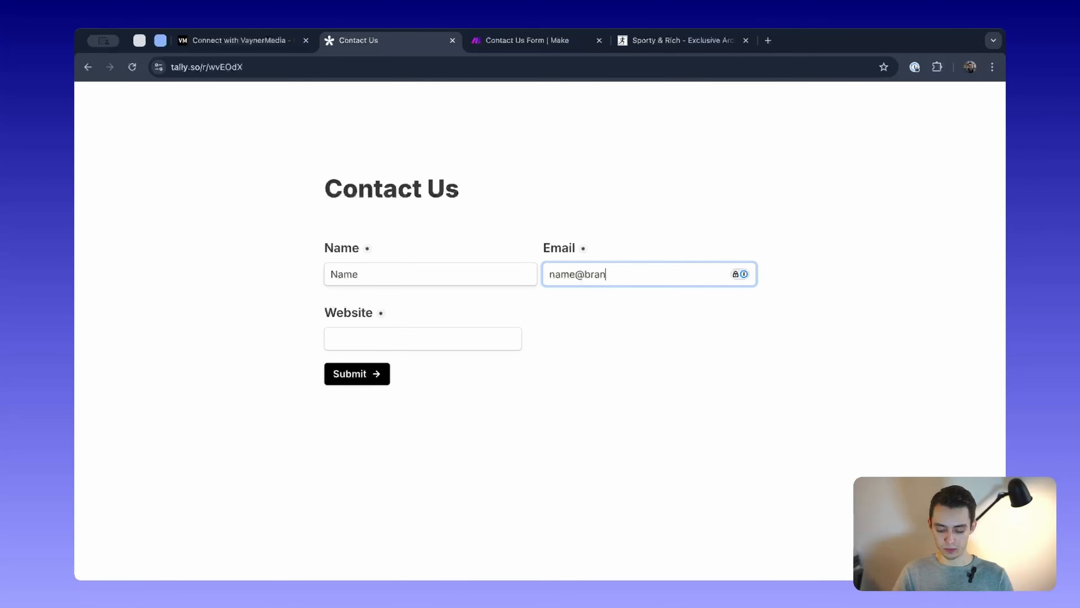
pyautogui.write('name@brand.com')
pyautogui.press('Tab')
pyautogui.write('https://sportyandrich.com/')
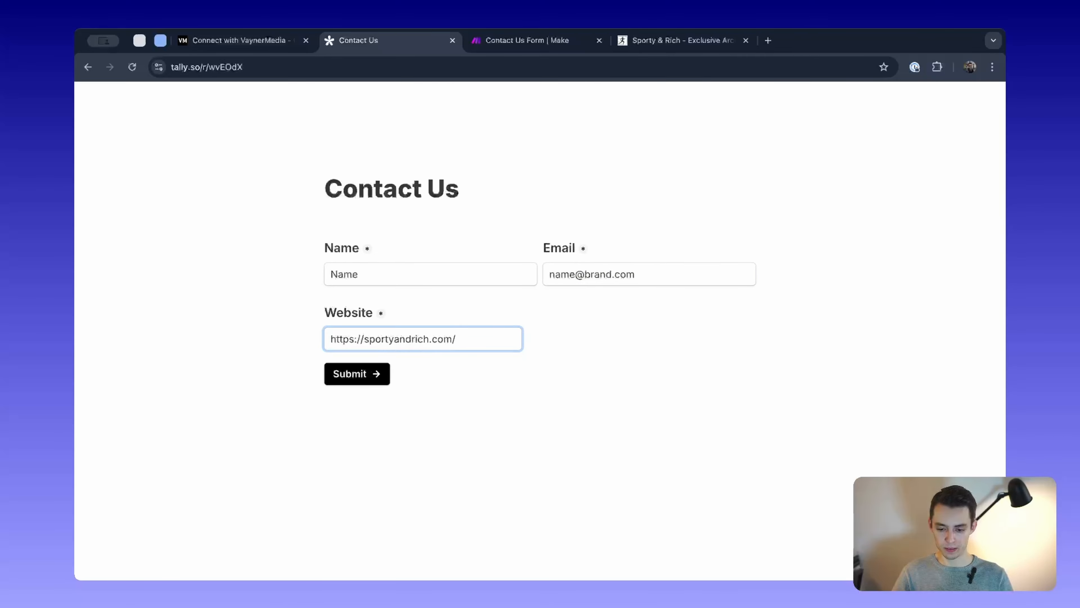
# - Check that the scenario is waiting for data, submit the contact form and return to the scenario
pyautogui.click(528, 42)
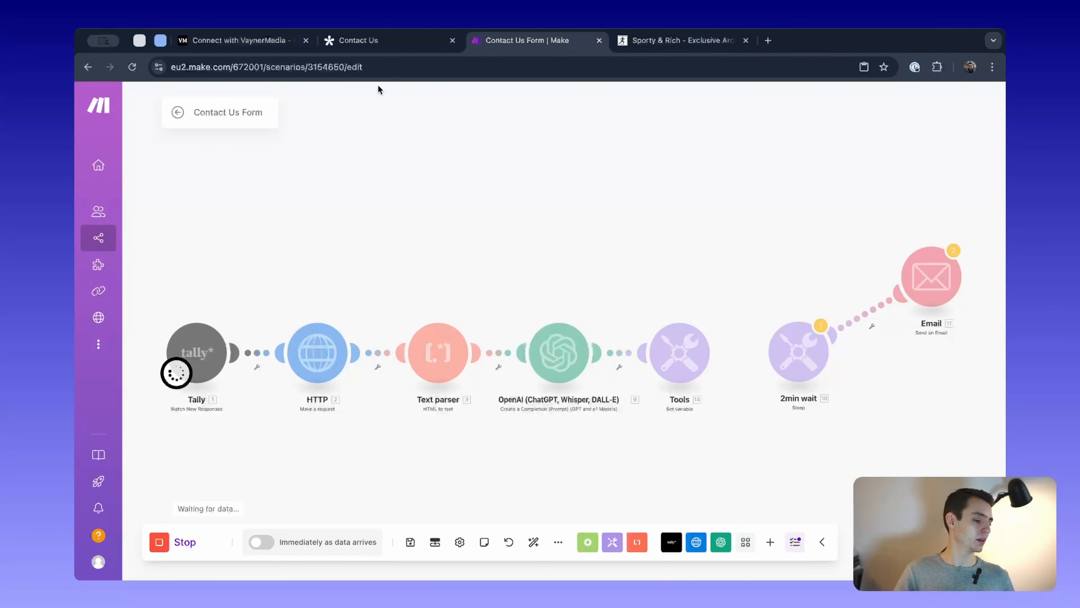
pyautogui.click(397, 51)
pyautogui.click(379, 374)
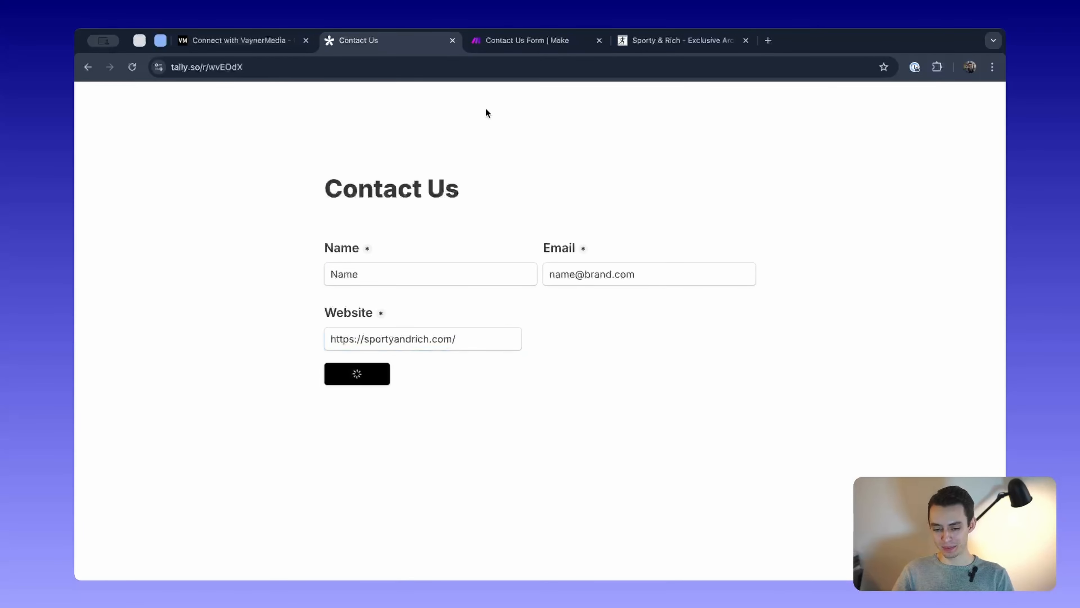
pyautogui.click(525, 40)
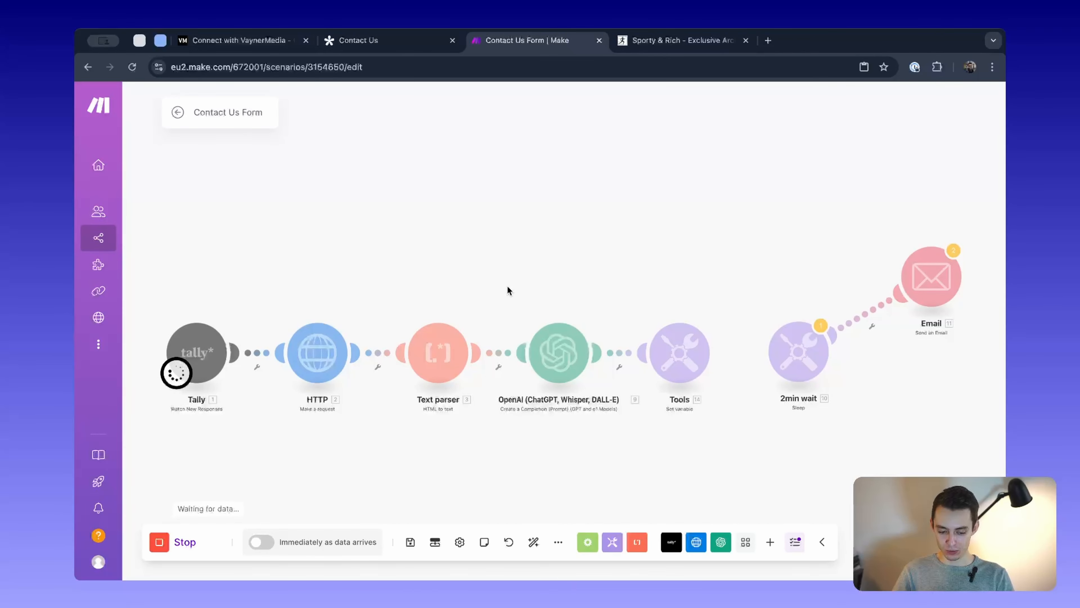
# - Check the scenario for the incoming response and the form page for its submission confirmation
pyautogui.scroll(-2, 507, 286)
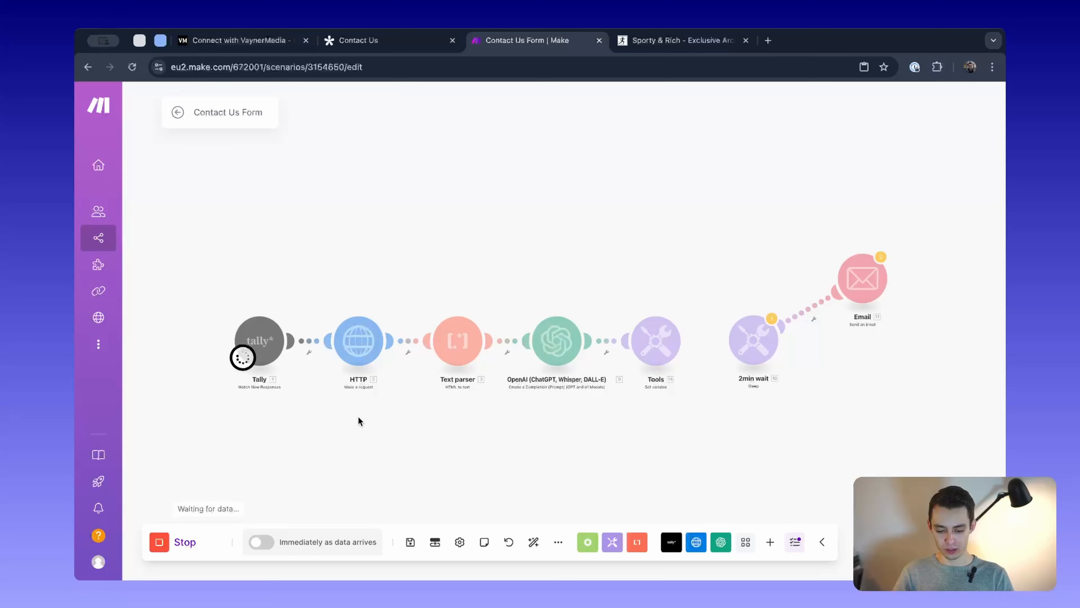
pyautogui.scroll(-2, 327, 287)
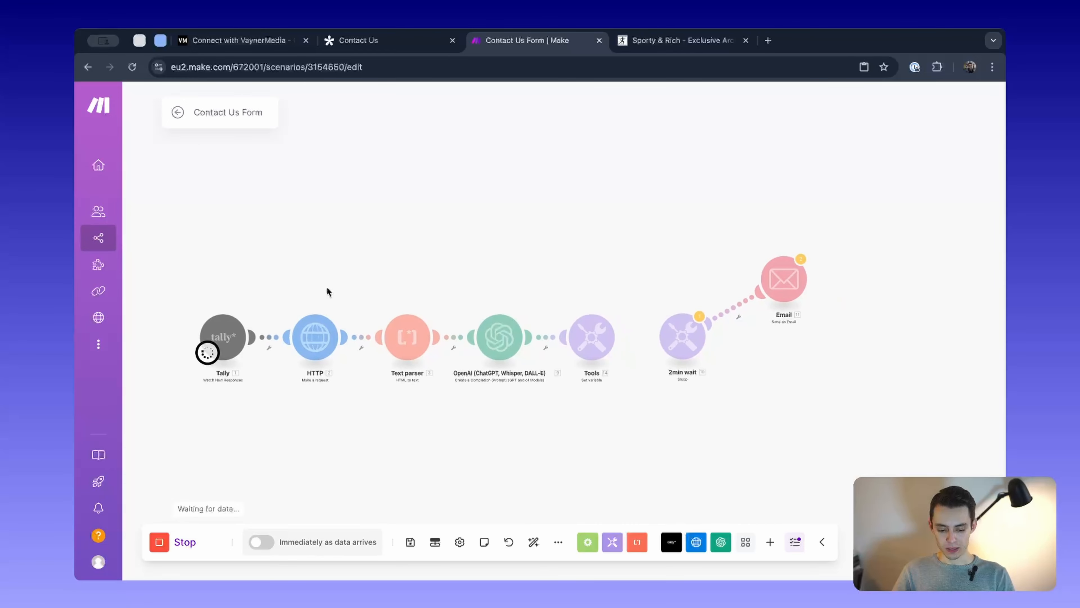
pyautogui.scroll(-1, 259, 261)
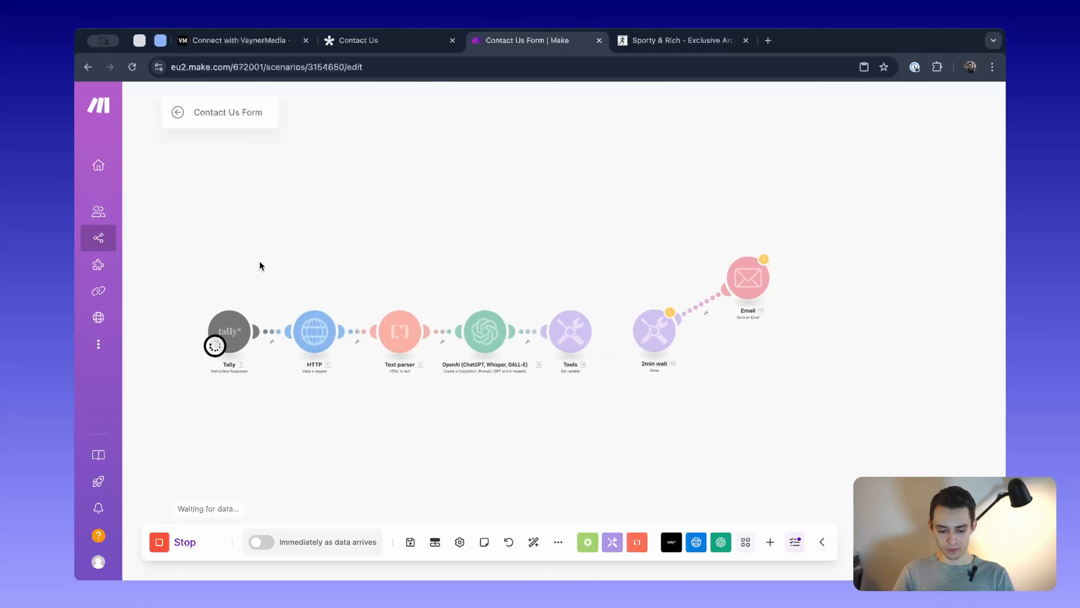
pyautogui.scroll(3, 259, 261)
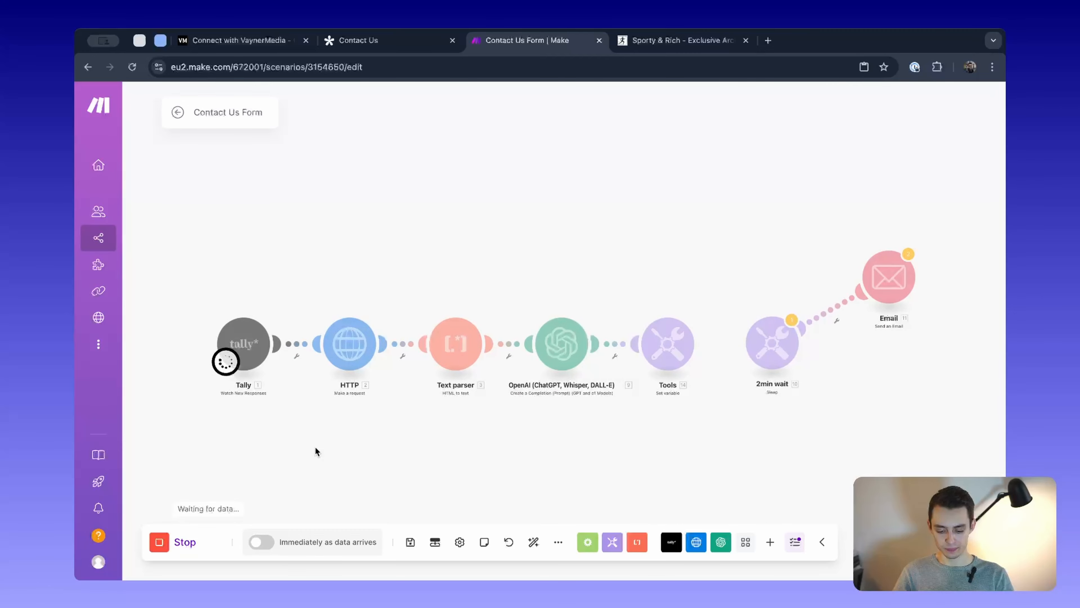
pyautogui.click(393, 48)
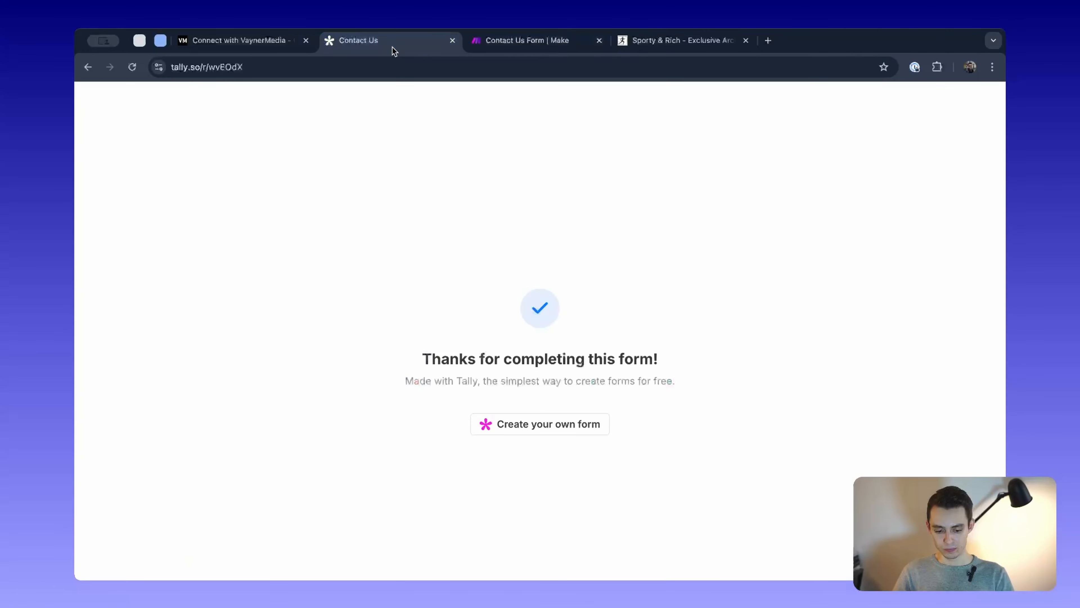
pyautogui.click(533, 32)
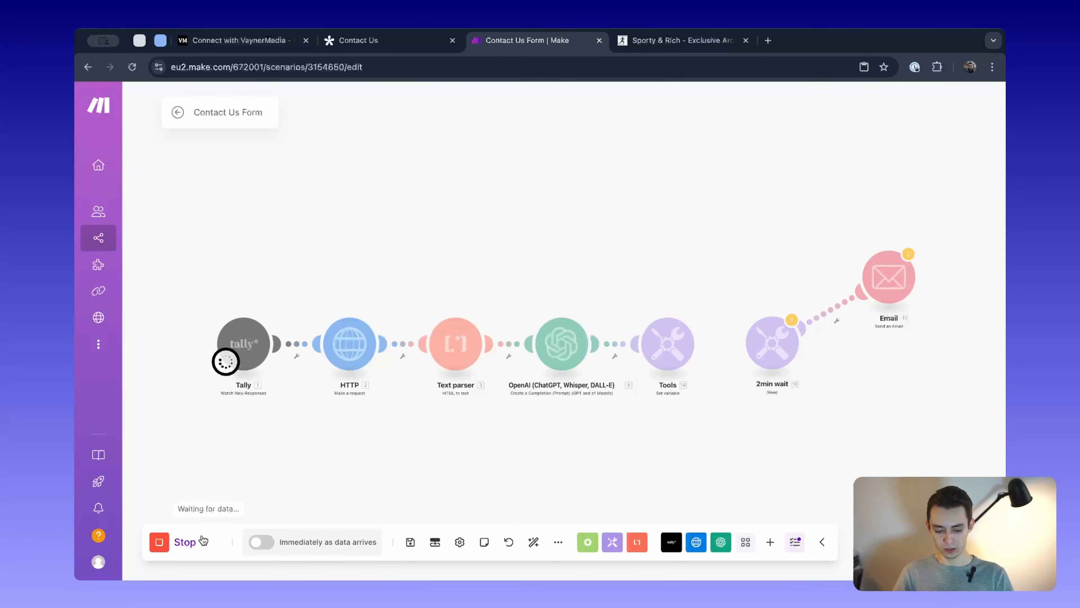
# - Stop the waiting run, start a new single run and return to a freshly loaded contact form
pyautogui.click(185, 542)
pyautogui.moveTo(424, 440); pyautogui.dragTo(380, 438)
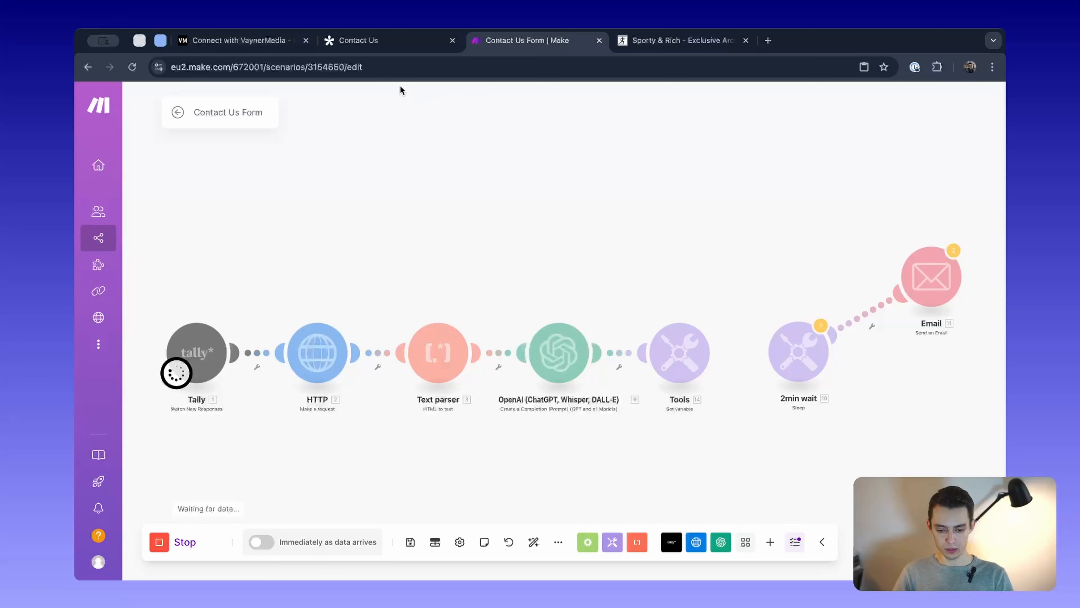
pyautogui.click(383, 40)
pyautogui.click(424, 338)
pyautogui.write('https://sportyandrich.com/')
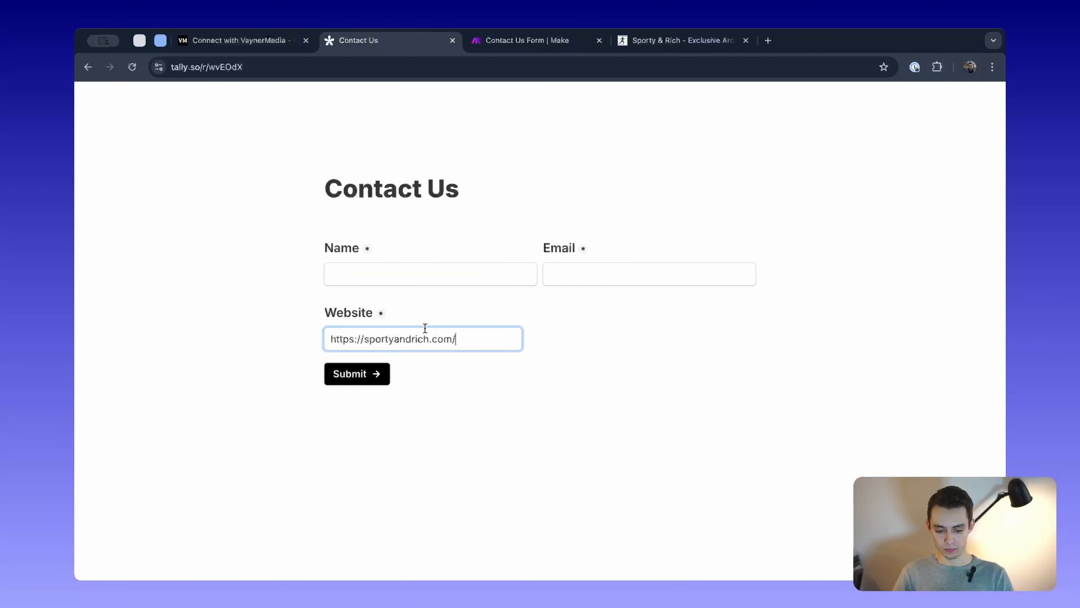
pyautogui.click(408, 271)
pyautogui.write('name')
pyautogui.press('Tab')
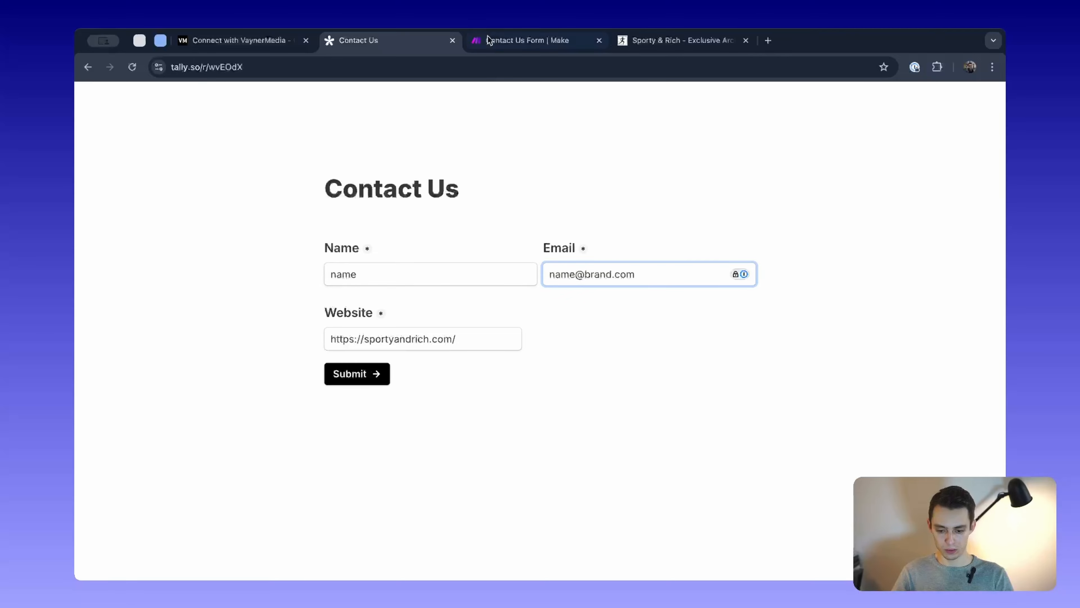
# - Submit the completed contact form, then return to the scenario and reload its editor page
pyautogui.click(505, 37)
pyautogui.click(386, 36)
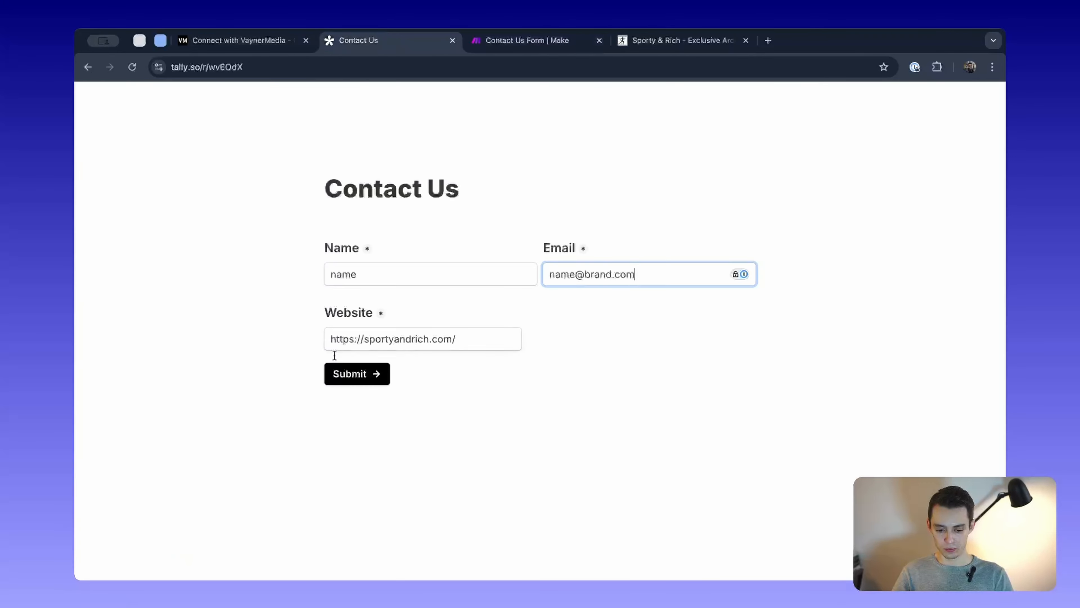
pyautogui.click(350, 374)
pyautogui.click(510, 40)
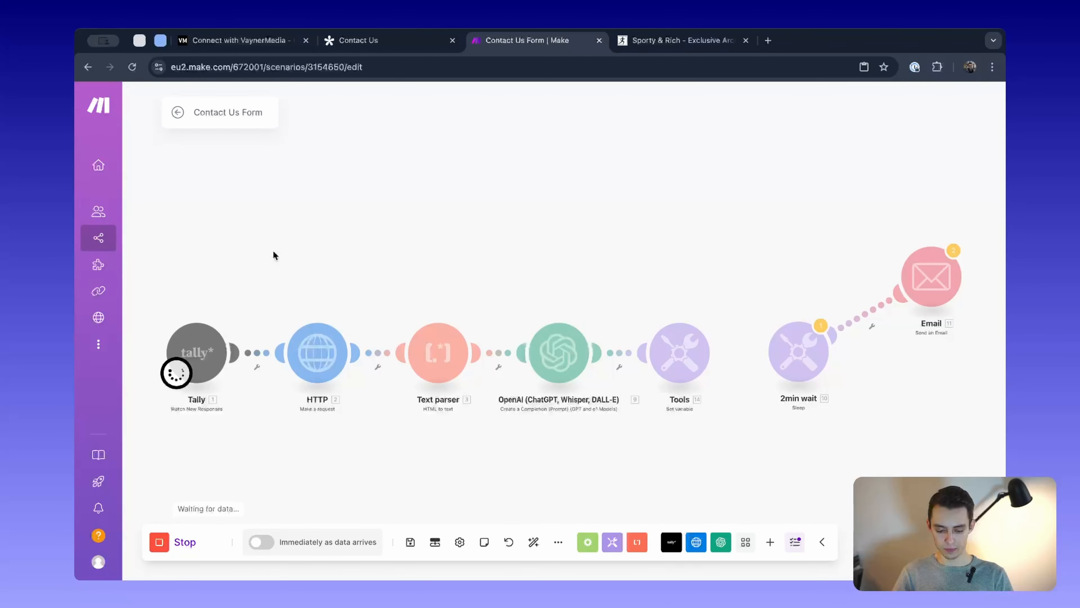
pyautogui.scroll(-2, 273, 254)
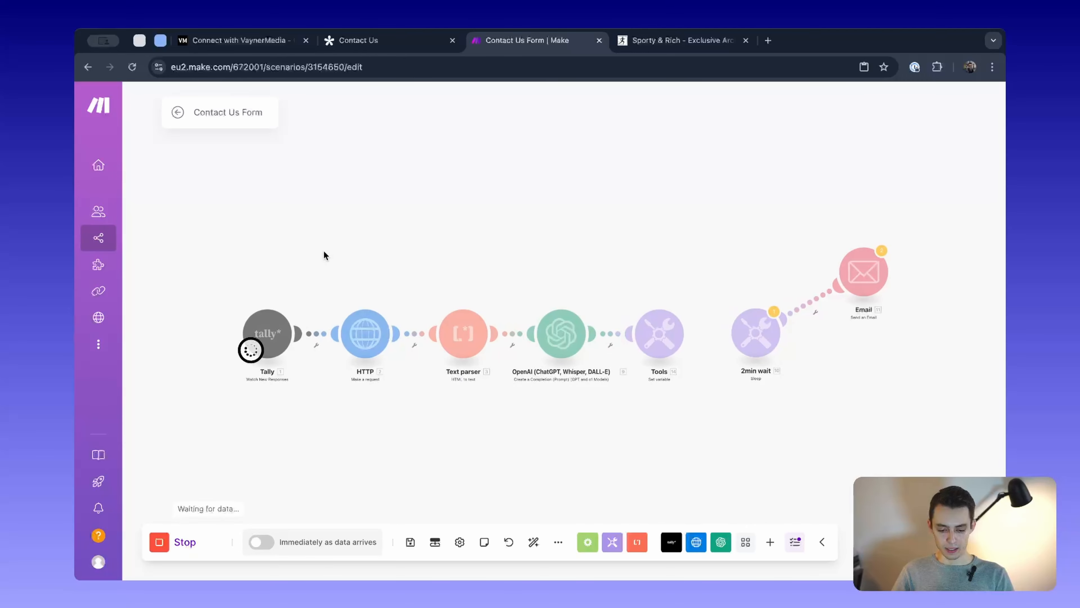
pyautogui.press('super+r')
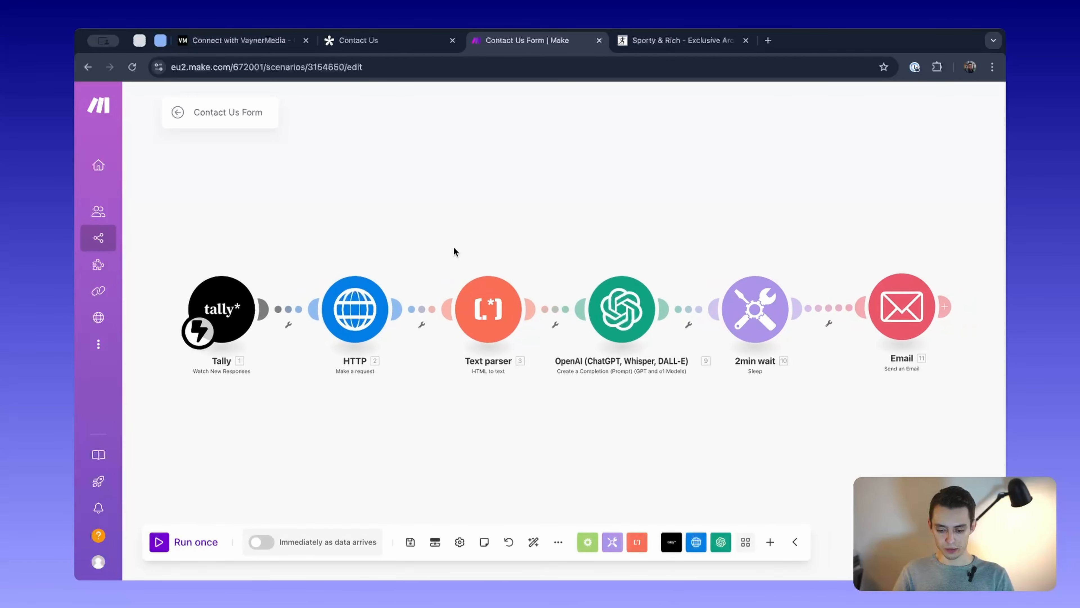
# - Move the 2min wait and Email modules away from the chain and unlink them from the OpenAI module
pyautogui.moveTo(584, 200); pyautogui.dragTo(844, 381)
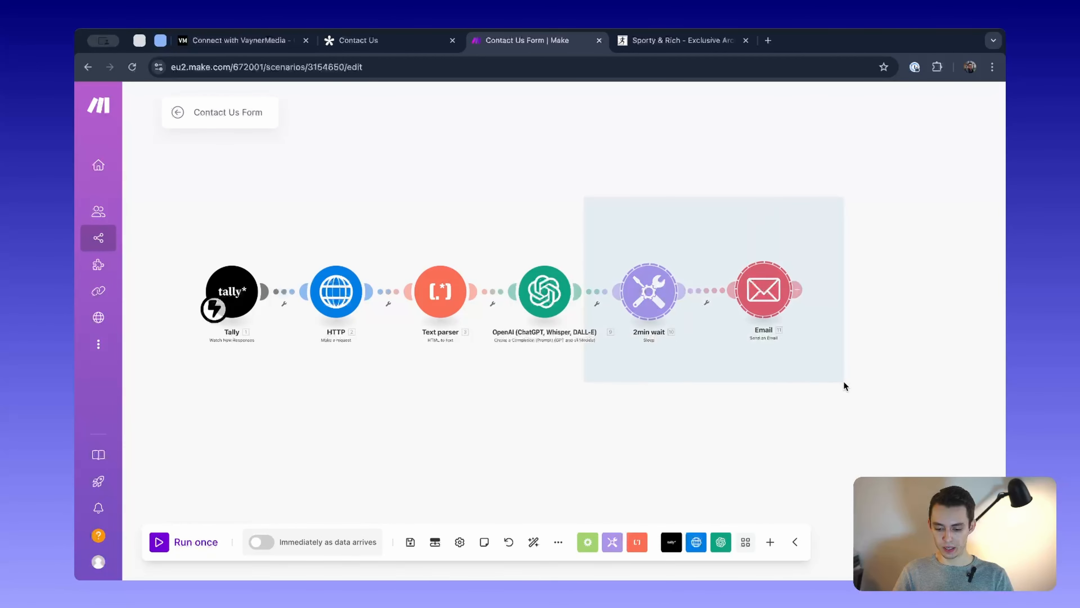
pyautogui.moveTo(647, 298); pyautogui.dragTo(738, 221)
pyautogui.click(647, 330)
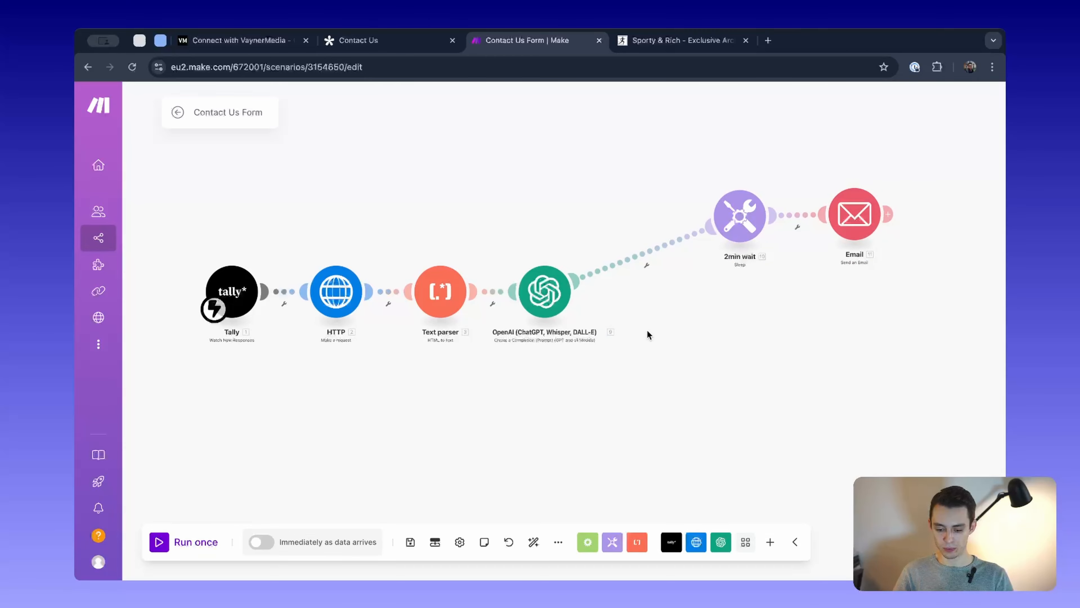
pyautogui.click(646, 264)
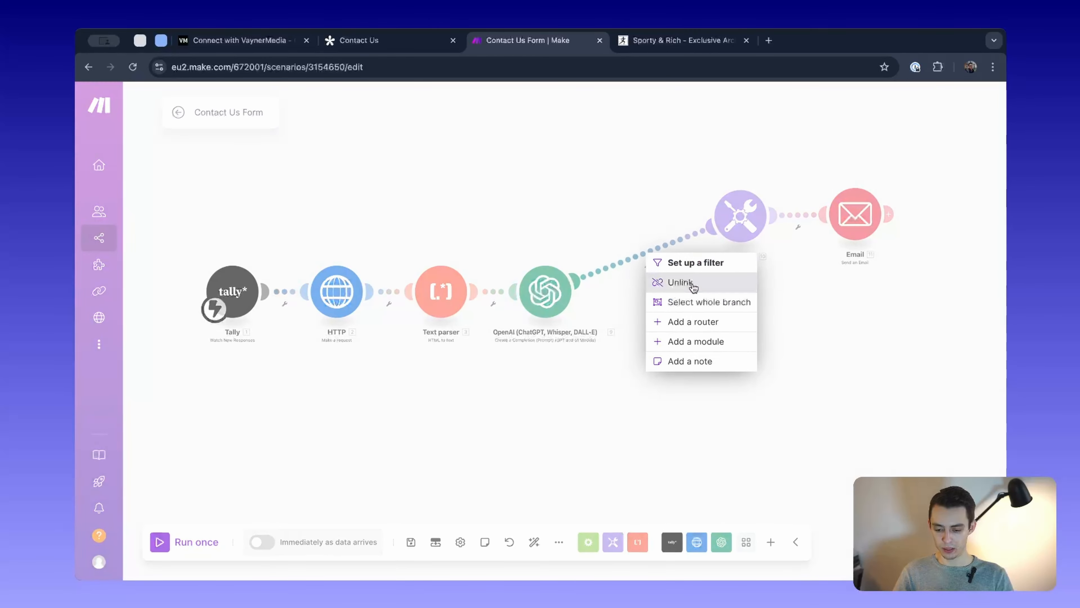
pyautogui.click(685, 282)
# - Copy the entire message content from the Email module's settings and close them without changes
pyautogui.click(856, 217)
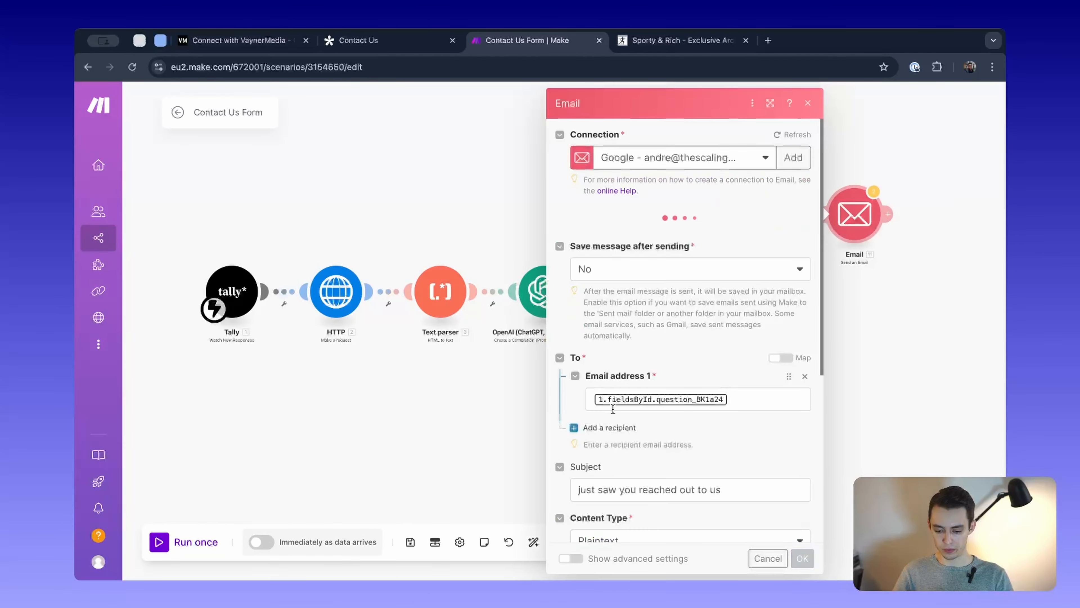
pyautogui.scroll(-5, 611, 406)
pyautogui.click(704, 384)
pyautogui.press('super+a')
pyautogui.click(414, 189)
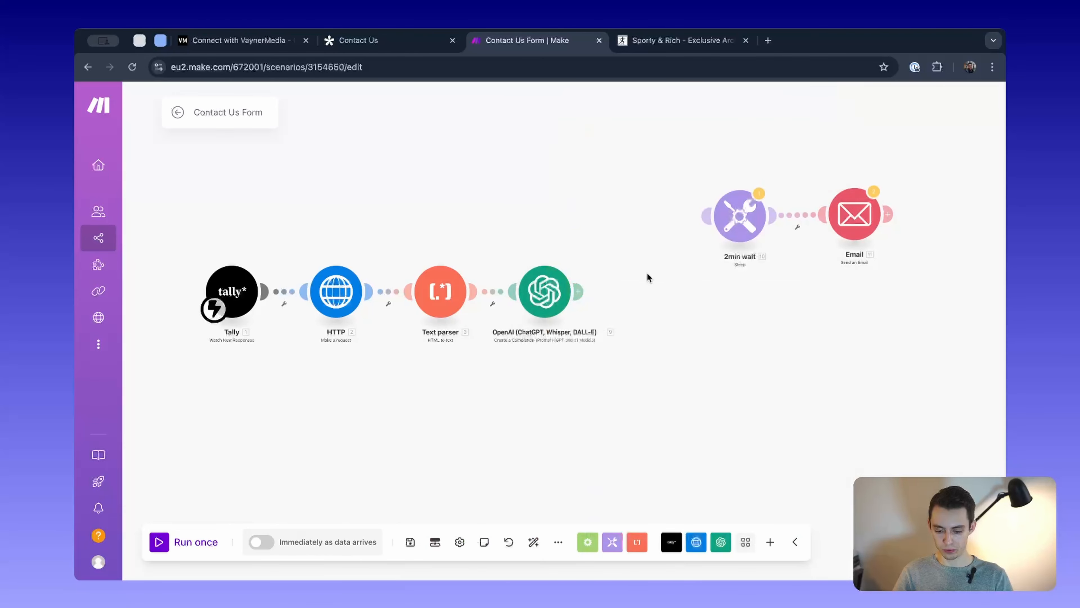
# - Add a Set variable module after OpenAI, naming the variable "output" and pasting the copied e-mail message as its value
pyautogui.click(578, 291)
pyautogui.write('variab')
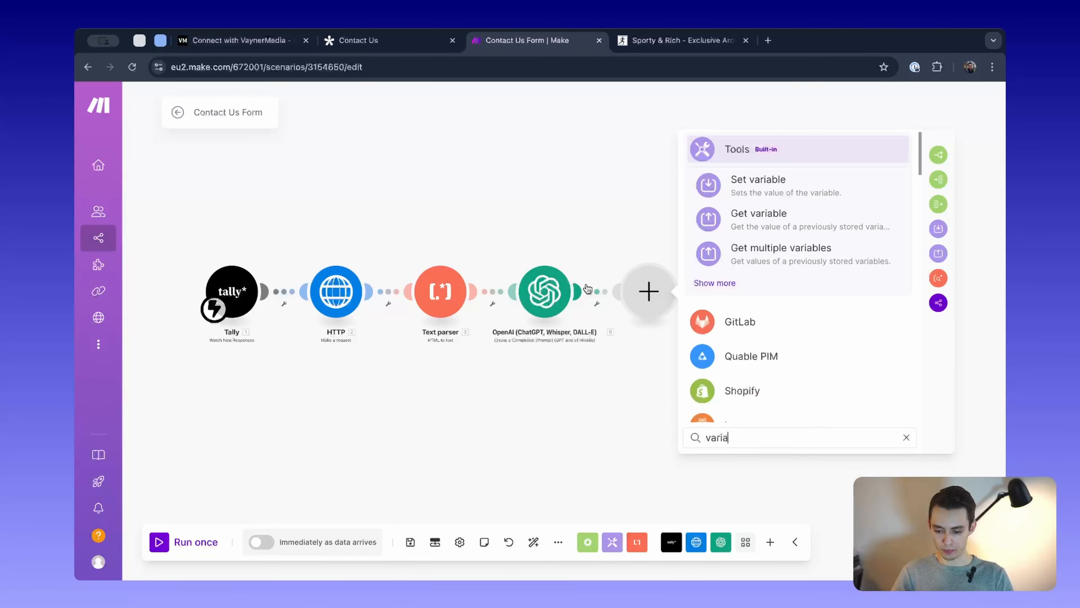
pyautogui.click(779, 182)
pyautogui.click(778, 273)
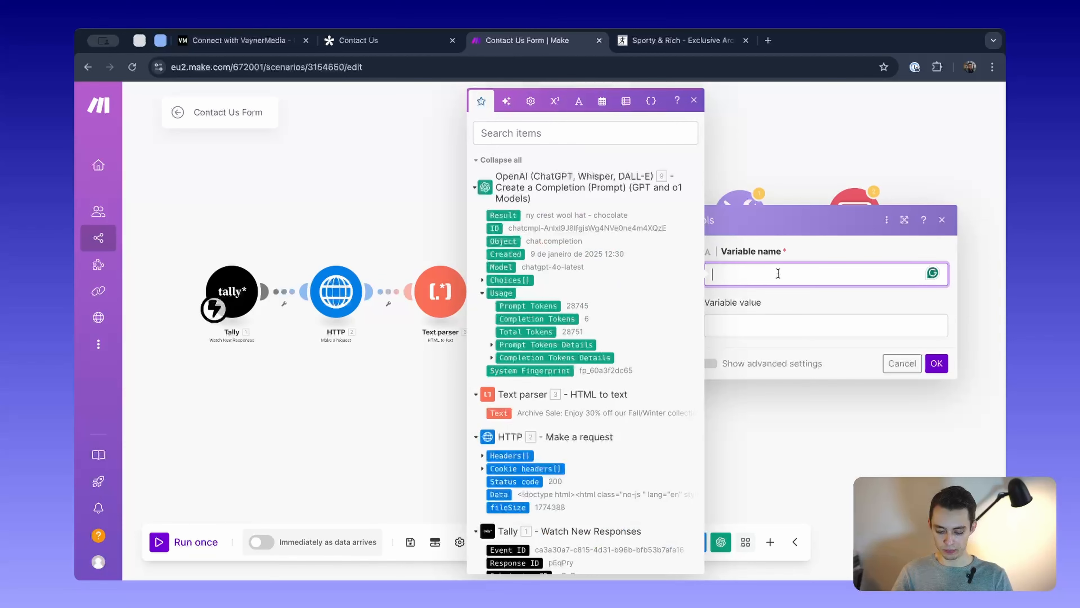
pyautogui.write('output')
pyautogui.click(799, 324)
pyautogui.hotkey('ctrl', 'v')
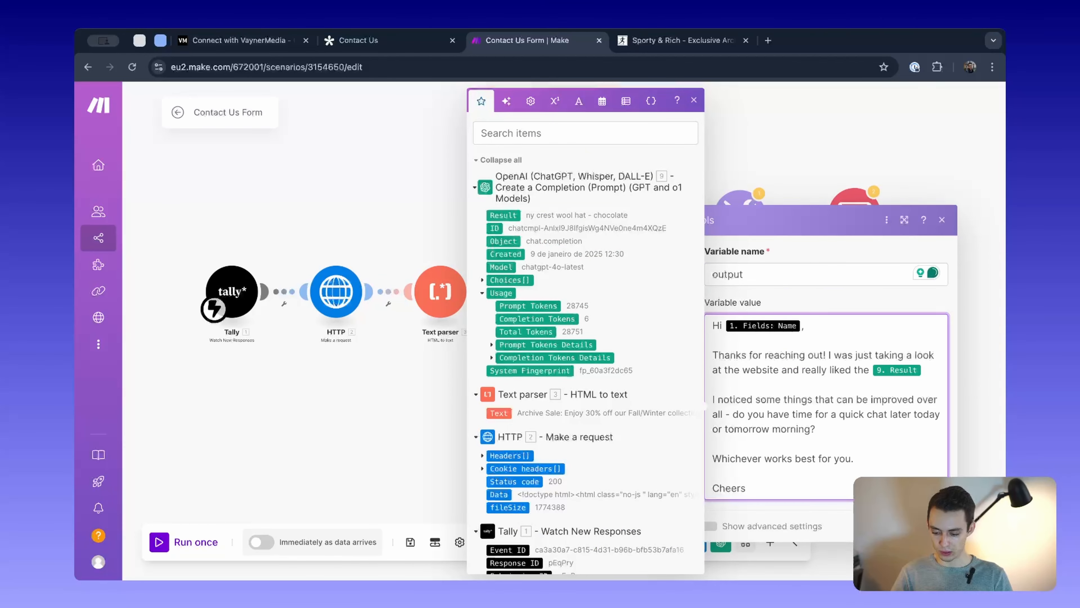
pyautogui.click(931, 526)
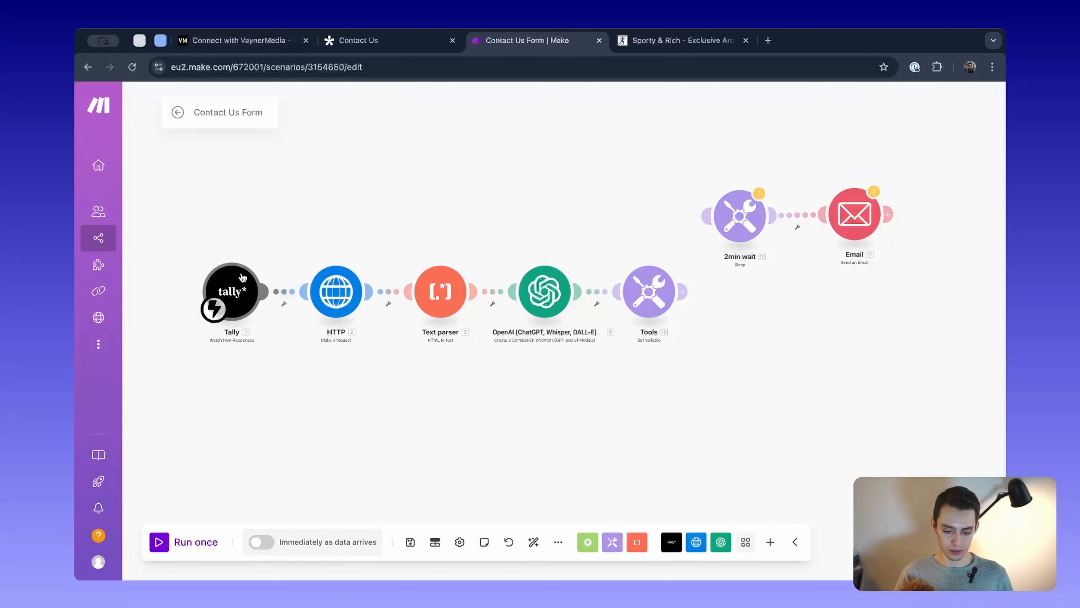
# - Save the scenario and start a single run
pyautogui.scroll(-2, 460, 225)
pyautogui.moveTo(460, 225); pyautogui.dragTo(374, 237)
pyautogui.moveTo(252, 257); pyautogui.dragTo(342, 256)
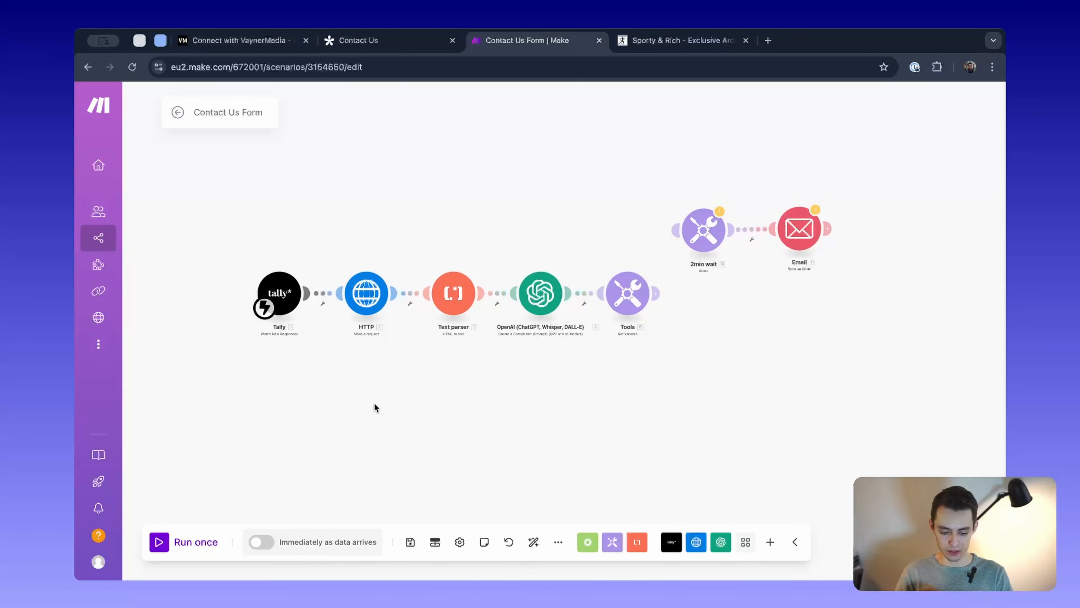
pyautogui.click(410, 543)
pyautogui.moveTo(470, 410); pyautogui.dragTo(365, 449)
pyautogui.click(166, 538)
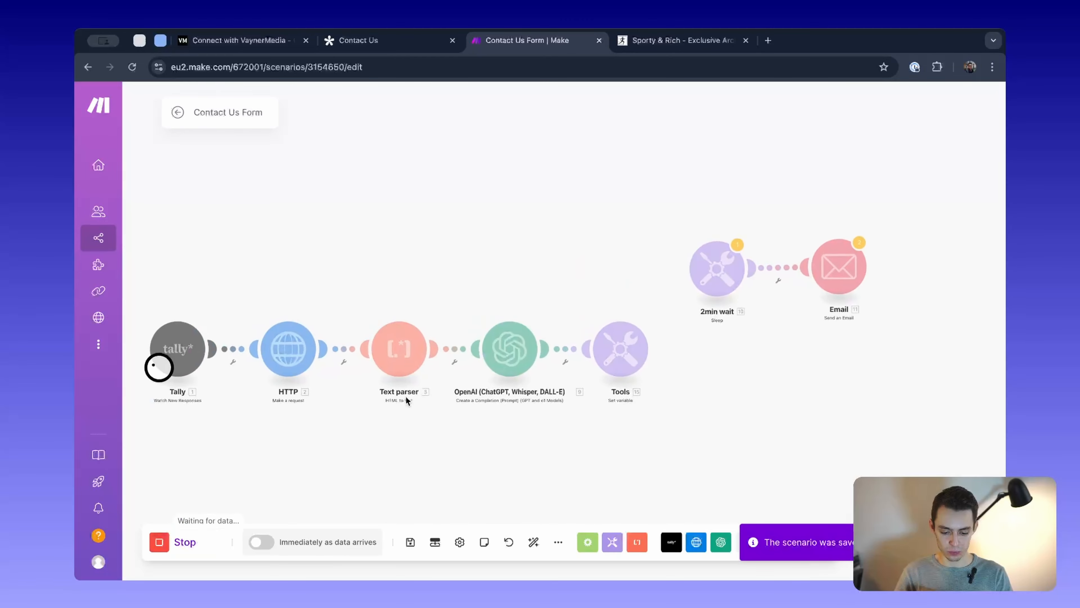
# - Reload the contact form and fill in the name "name" and a placeholder e-mail address
pyautogui.click(358, 41)
pyautogui.press('super+r')
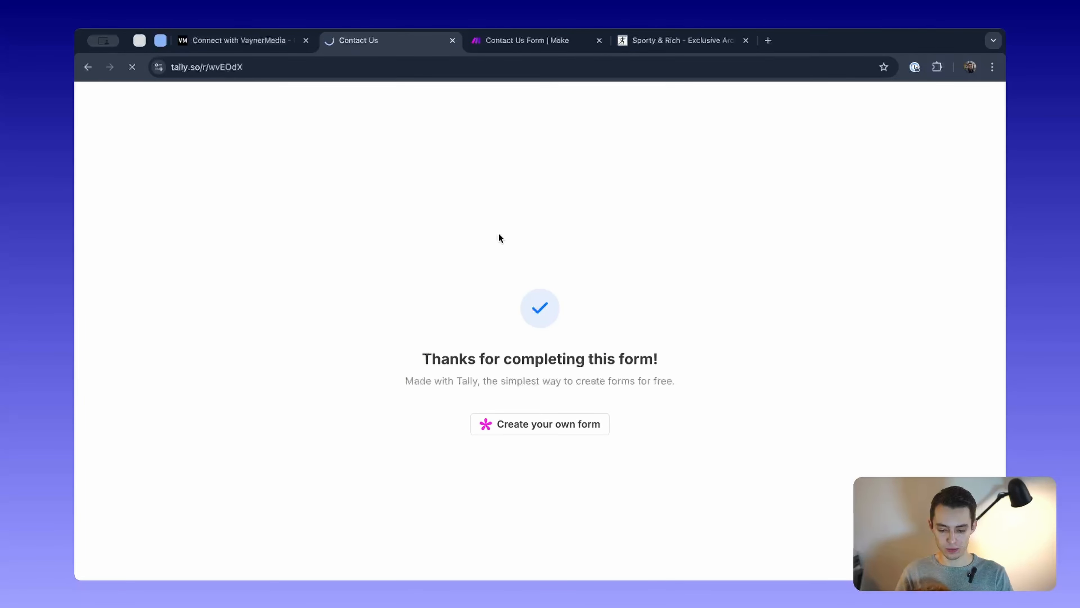
pyautogui.write('name')
pyautogui.press('Tab')
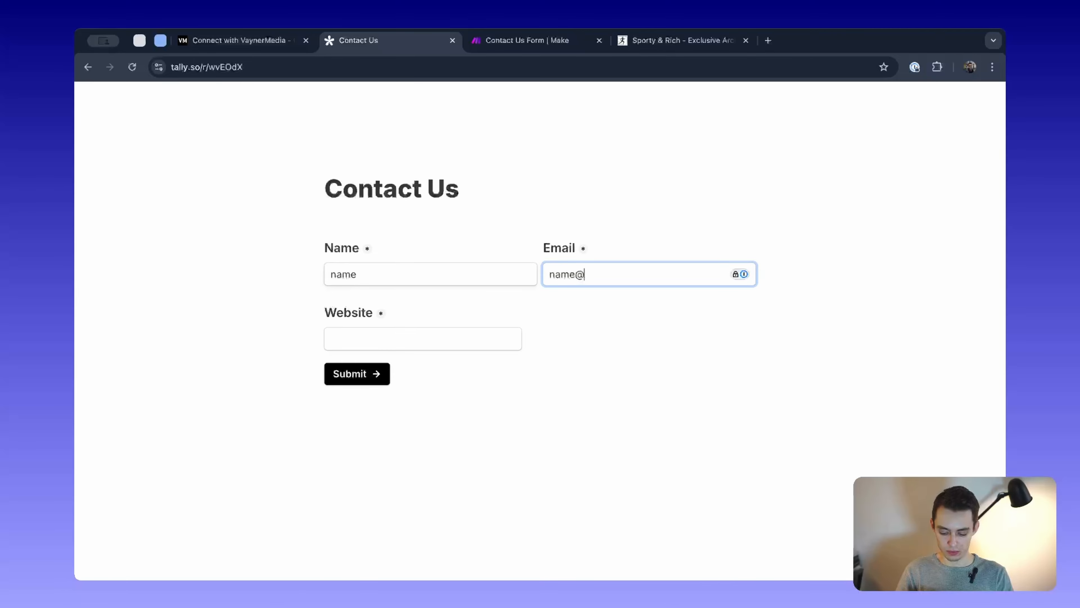
pyautogui.write('name@brand.com')
pyautogui.press('Tab')
pyautogui.press('super+v')
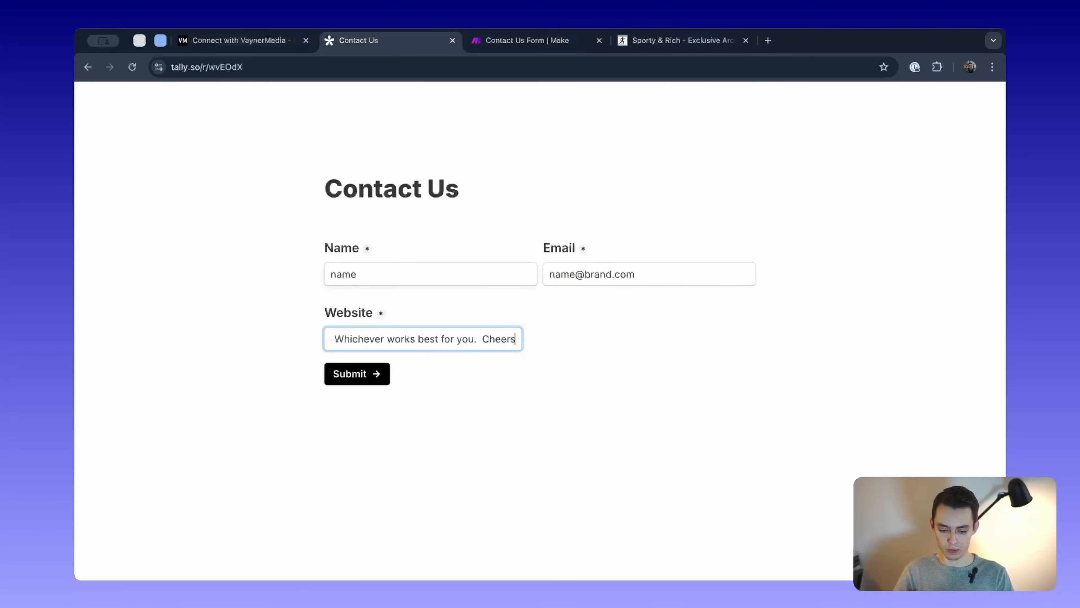
pyautogui.press('super+a')
pyautogui.press('BackSpace')
# - Copy the Sporty & Rich site's address into the form's Website field, submit the form and return to the scenario
pyautogui.click(680, 40)
pyautogui.press('super+c')
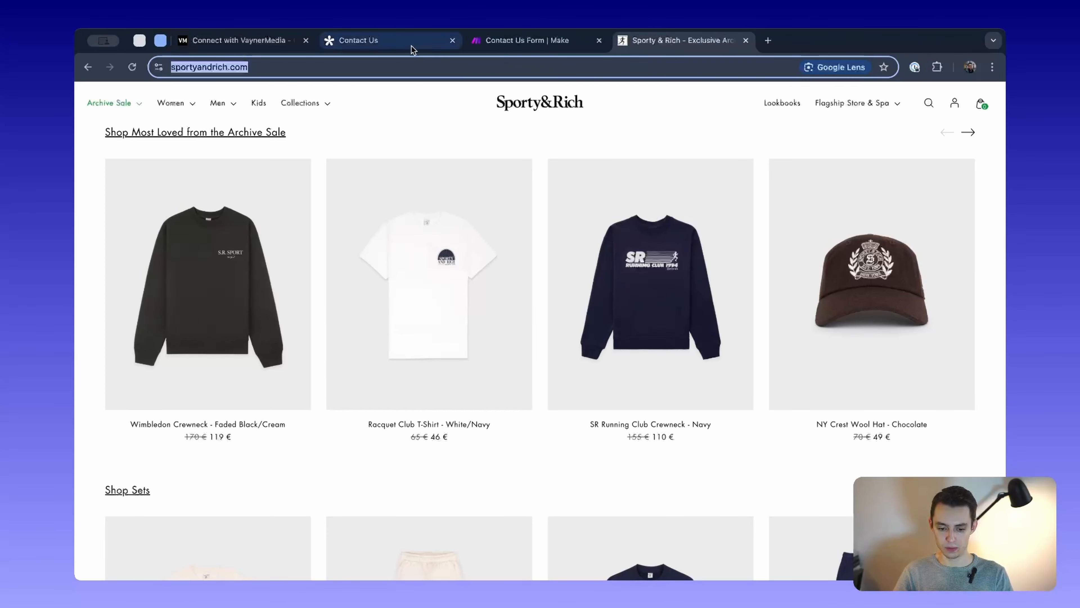
pyautogui.click(411, 42)
pyautogui.press('super+v')
pyautogui.click(365, 385)
pyautogui.click(543, 40)
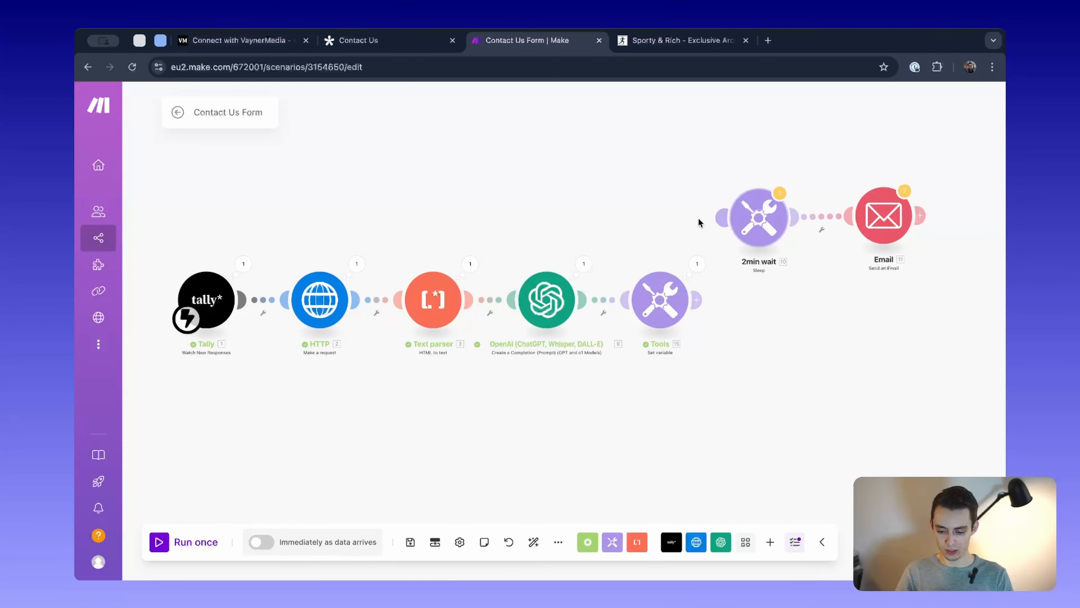
# - Move the unlinked 2min wait and Email modules further away from the main chain
pyautogui.moveTo(702, 142); pyautogui.dragTo(928, 194)
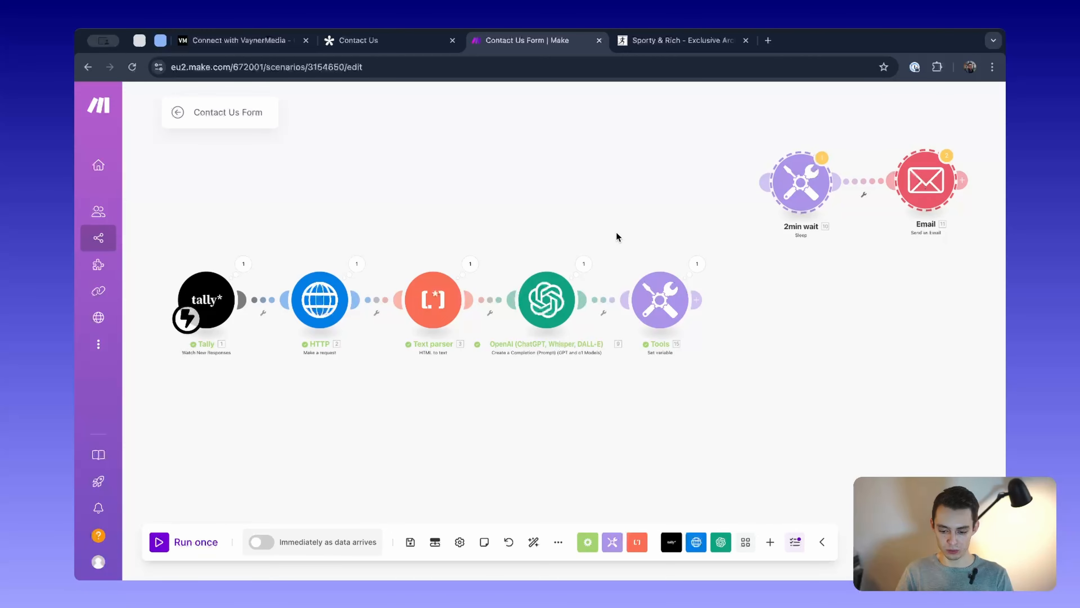
pyautogui.moveTo(300, 221); pyautogui.dragTo(375, 413)
pyautogui.moveTo(402, 220); pyautogui.dragTo(484, 396)
# - Examine the text extracted by the Text parser module and the raw page data returned by the HTTP module
pyautogui.click(470, 264)
pyautogui.click(543, 331)
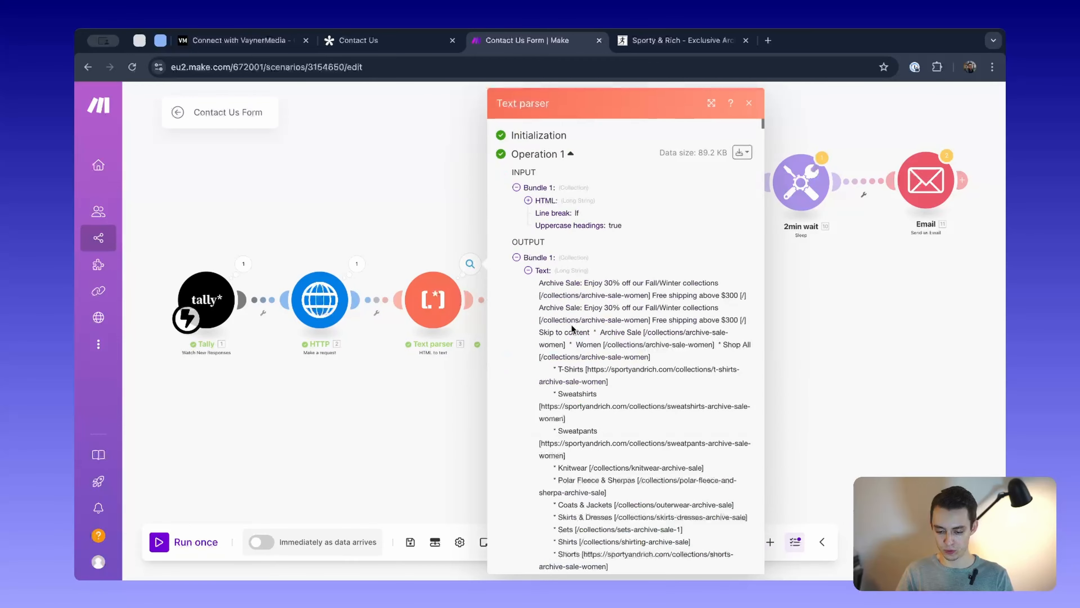
pyautogui.moveTo(538, 280); pyautogui.dragTo(641, 402)
pyautogui.click(356, 263)
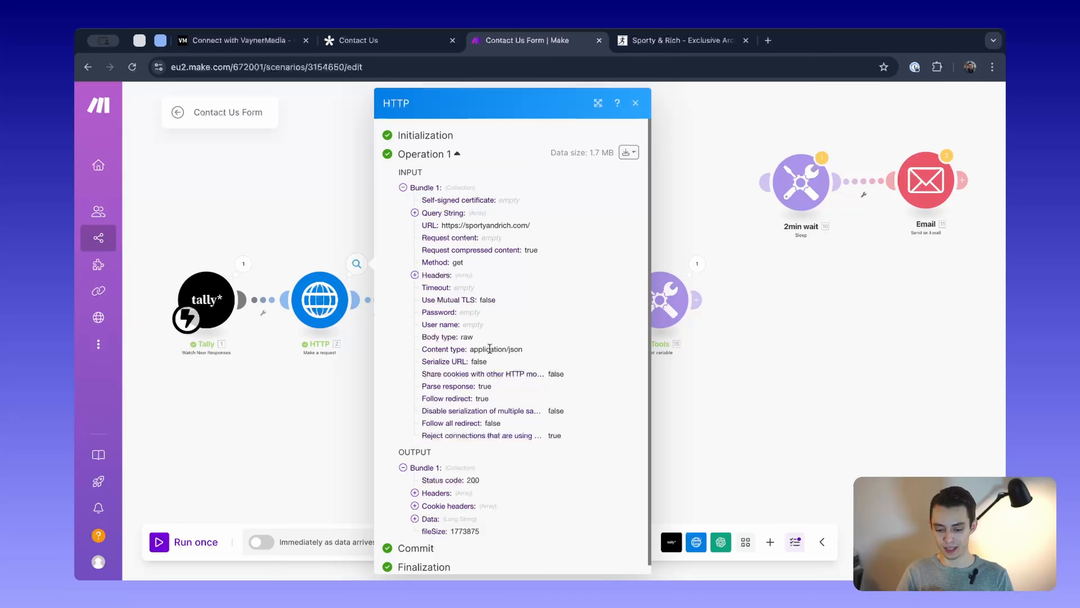
pyautogui.click(428, 520)
pyautogui.scroll(-10, 510, 341)
pyautogui.moveTo(444, 305); pyautogui.dragTo(574, 490)
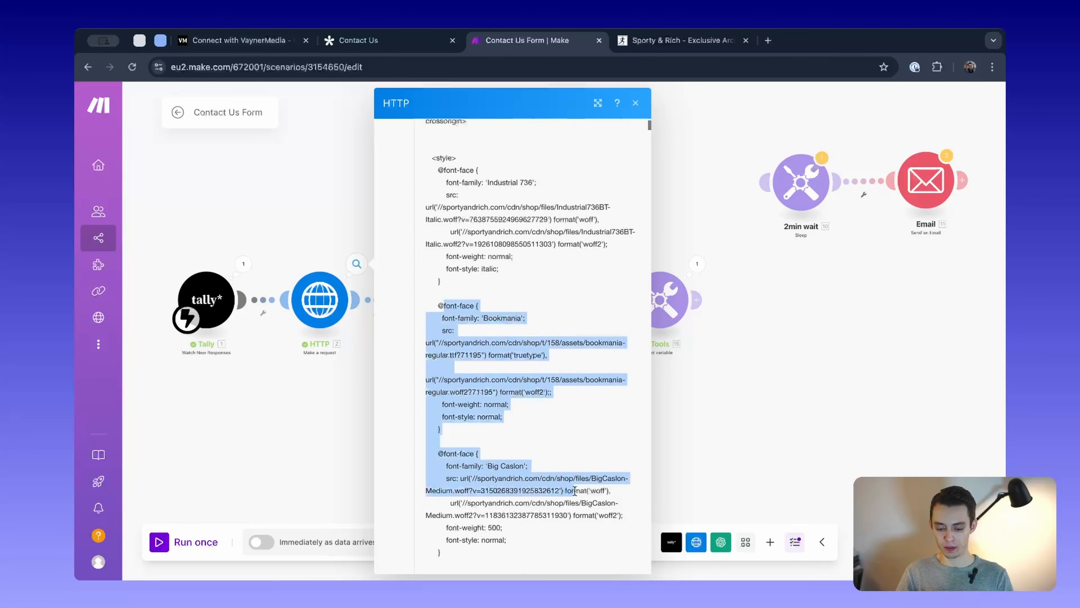
pyautogui.click(669, 438)
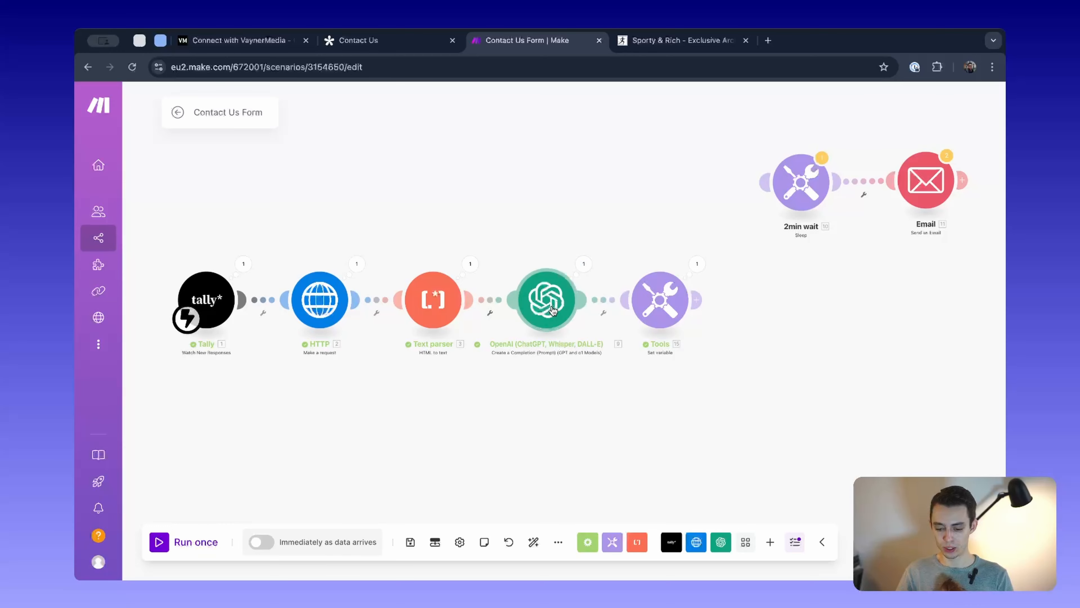
# - Inspect the OpenAI module's run output, highlight its Result value and close the output
pyautogui.click(584, 263)
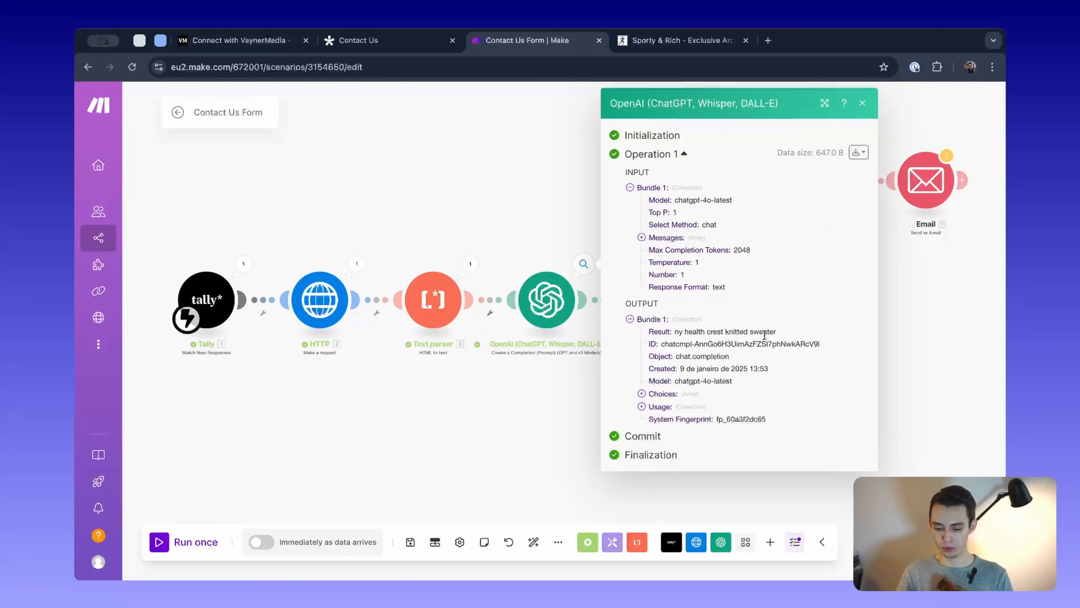
pyautogui.moveTo(781, 329)
pyautogui.mouseDown()
pyautogui.moveTo(664, 334)
pyautogui.moveTo(674, 330)
pyautogui.mouseUp()
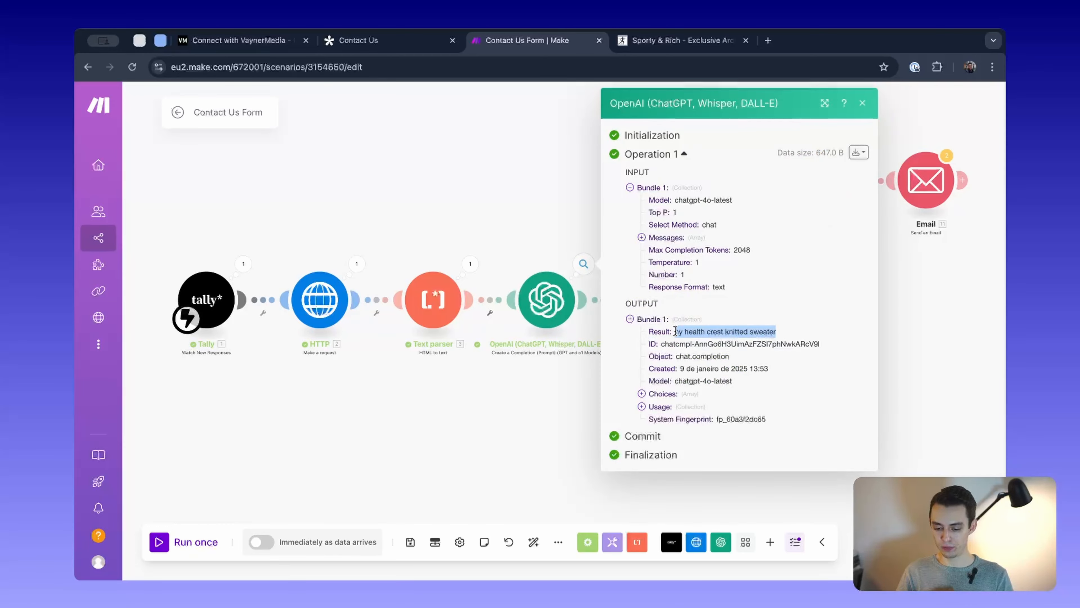
pyautogui.click(509, 223)
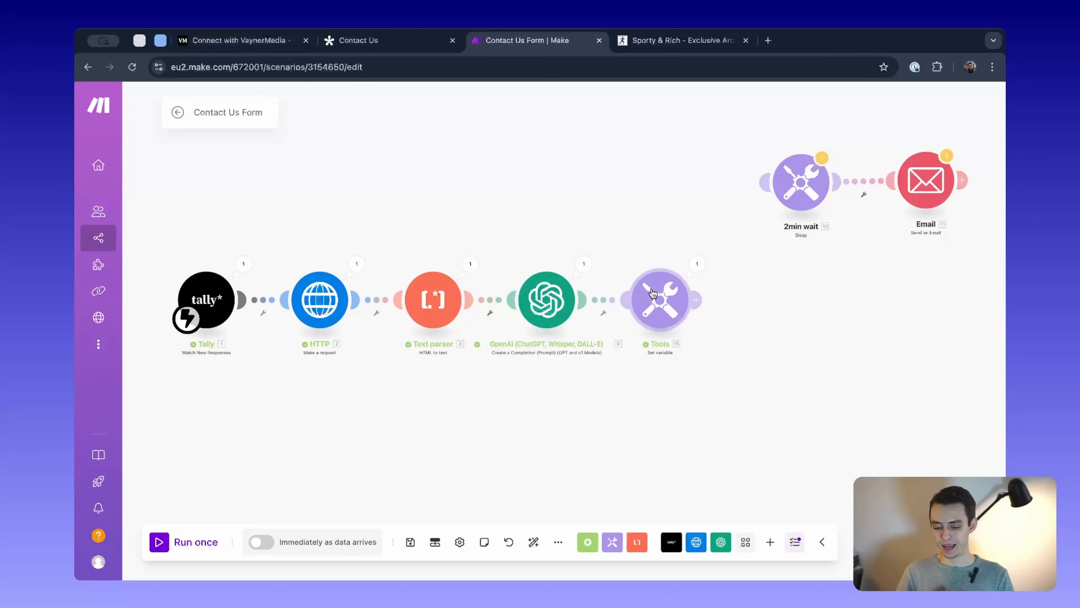
# - Read through the generated reply in the Set variable module's run output, from the greeting to the call request
pyautogui.click(693, 268)
pyautogui.scroll(-2, 944, 424)
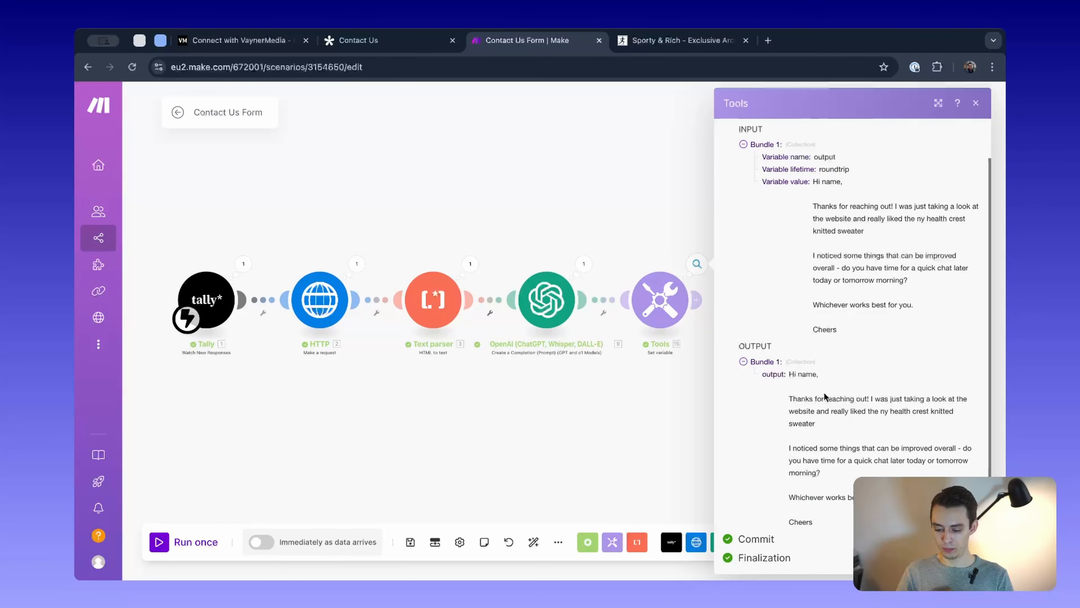
pyautogui.moveTo(796, 375); pyautogui.dragTo(880, 399)
pyautogui.click(815, 374)
pyautogui.moveTo(789, 400); pyautogui.dragTo(885, 411)
pyautogui.moveTo(821, 424); pyautogui.dragTo(846, 462)
pyautogui.click(794, 436)
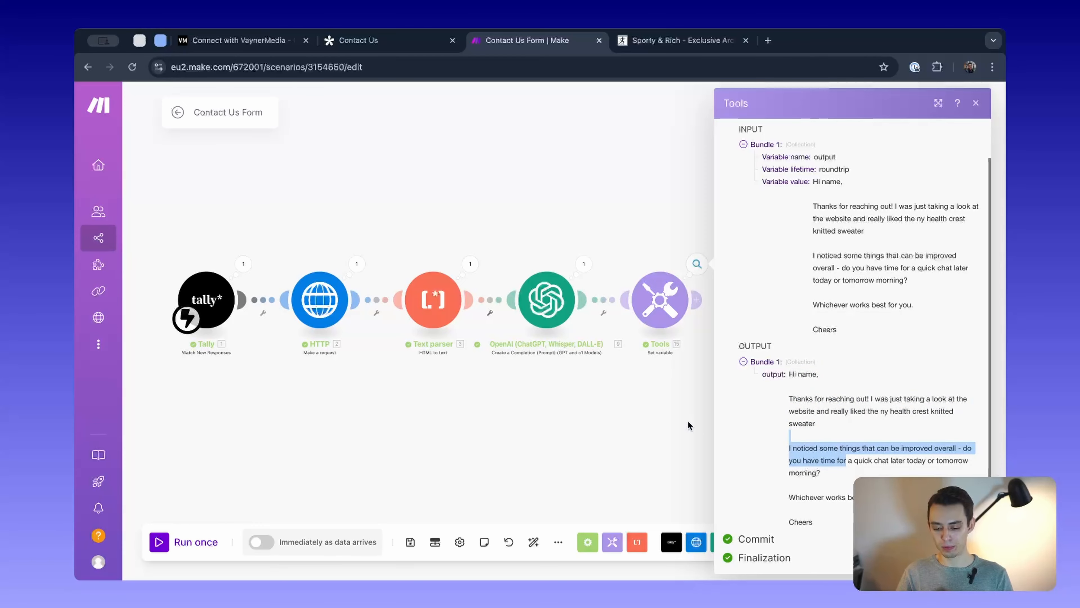
pyautogui.click(670, 421)
# - Reopen the Set variable module's run output, highlight the reply's body through the closing and close the output
pyautogui.hscroll(3, 595, 251)
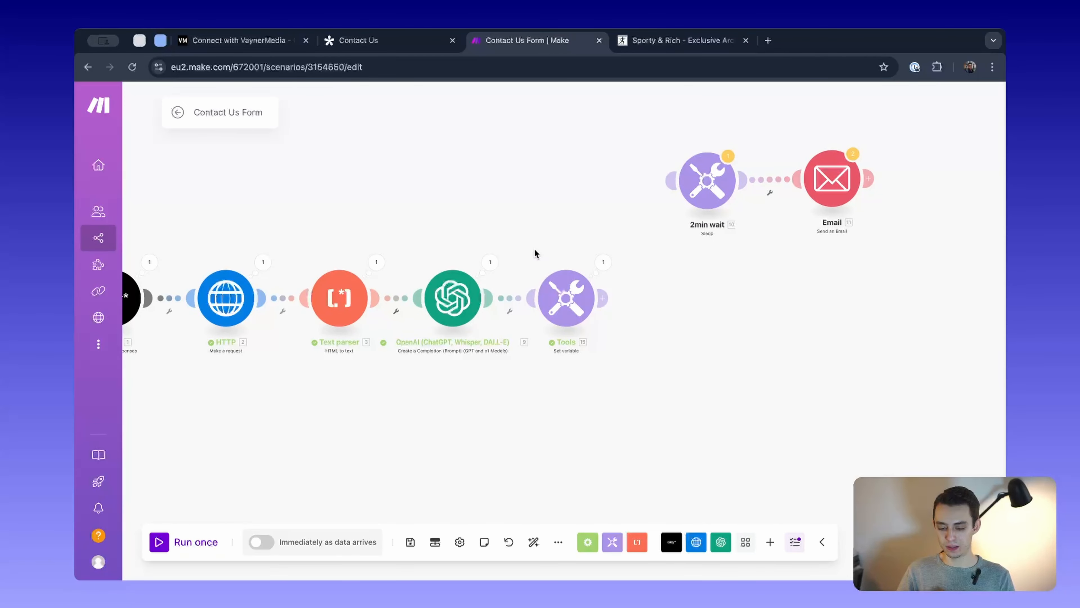
pyautogui.click(614, 271)
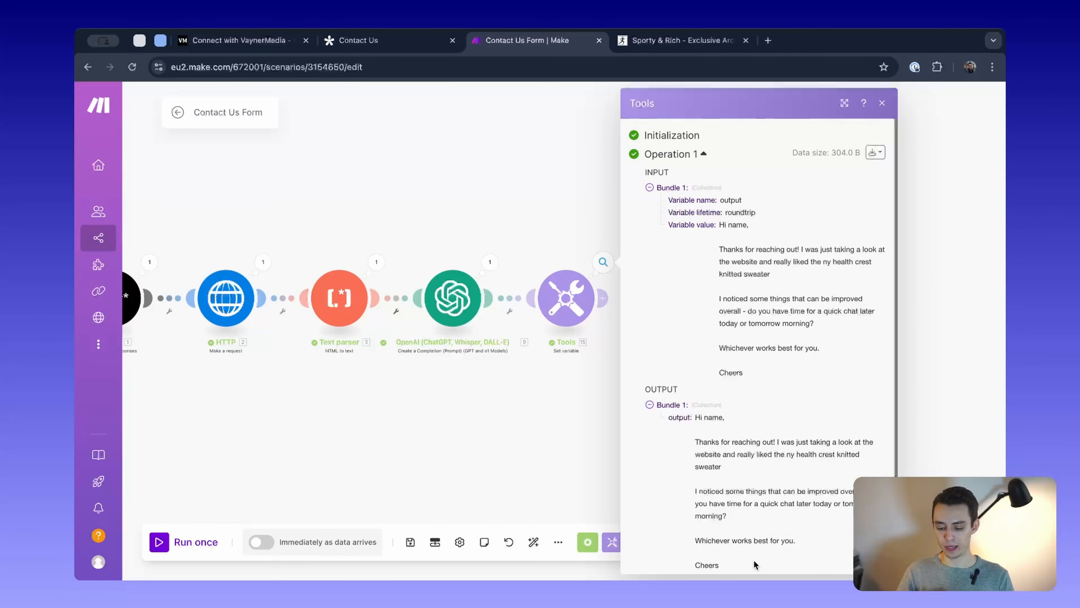
pyautogui.scroll(-1, 726, 533)
pyautogui.moveTo(725, 533); pyautogui.dragTo(698, 408)
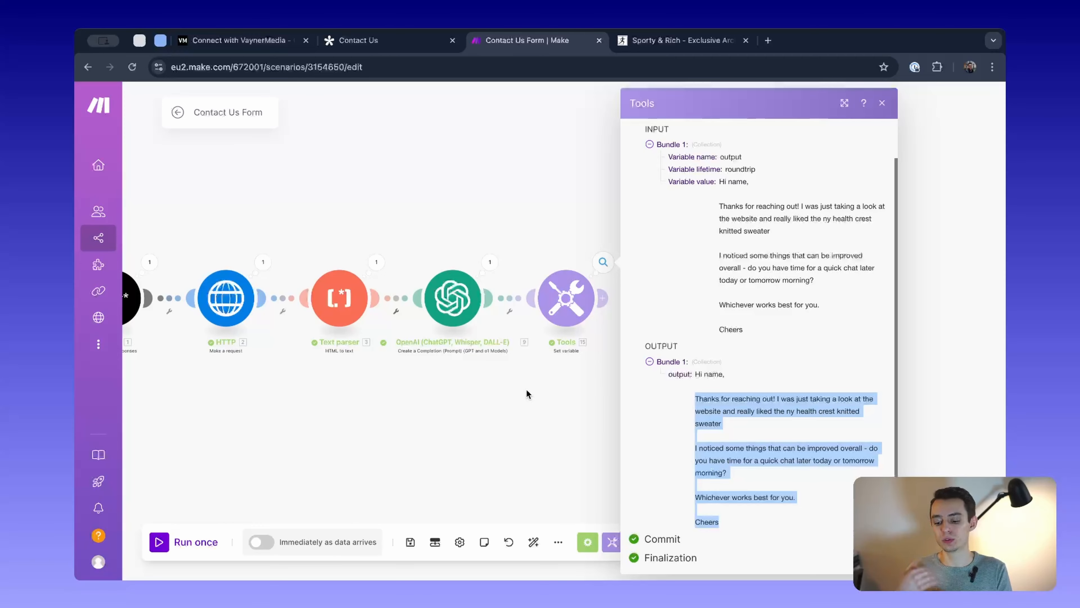
pyautogui.press('Escape')
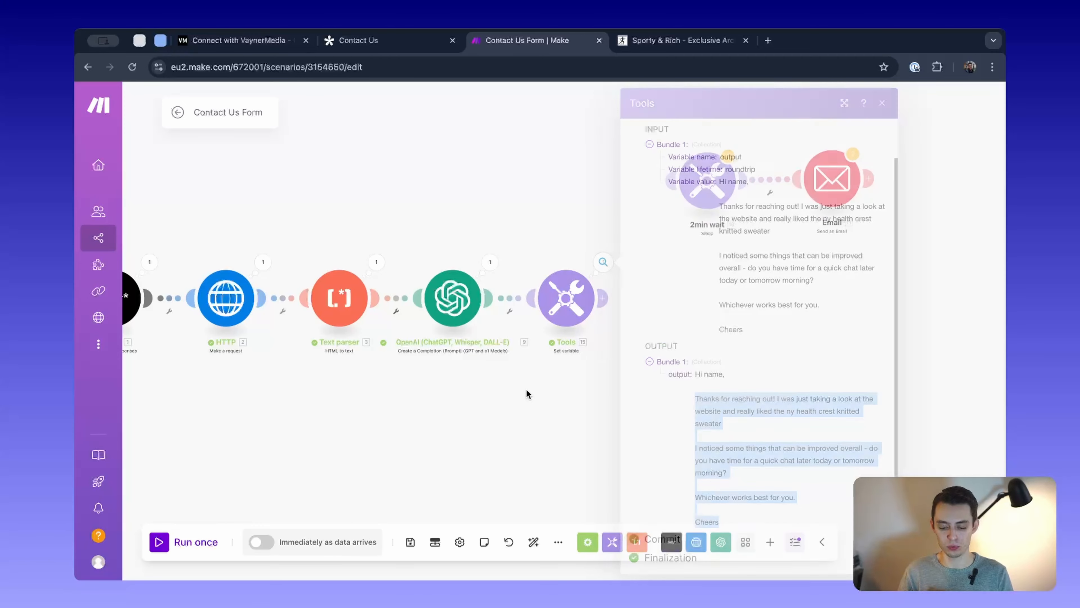